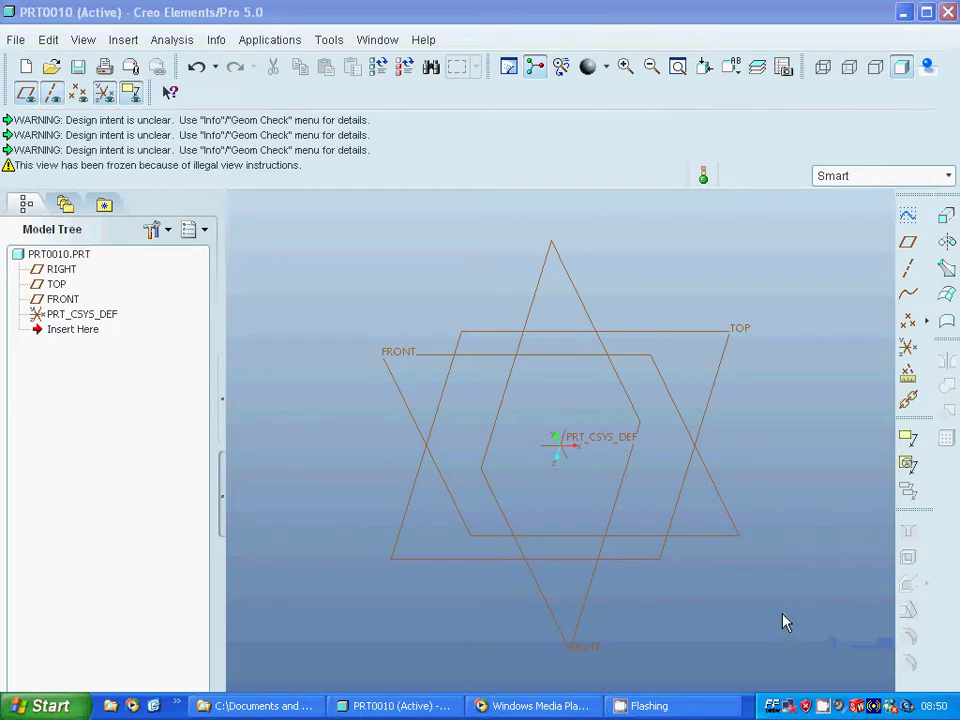
- Start a solid Extrude with an internal sketch on the TOP datum plane, using RIGHT as the orientation reference
{"action": "left_click", "coordinate": [461, 333]}
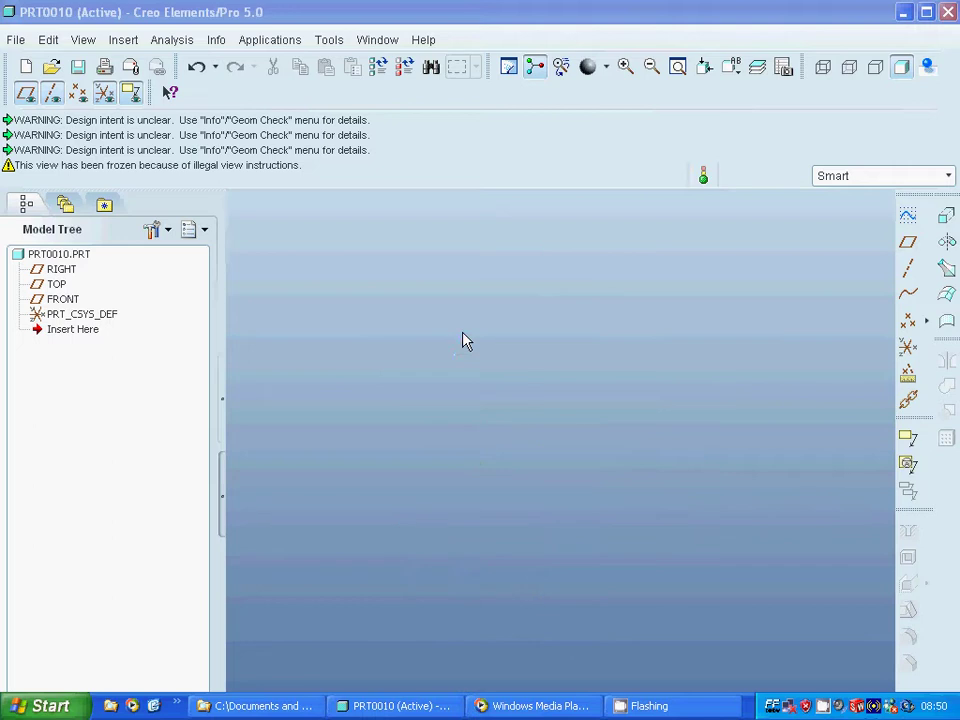
{"action": "left_click", "coordinate": [945, 215]}
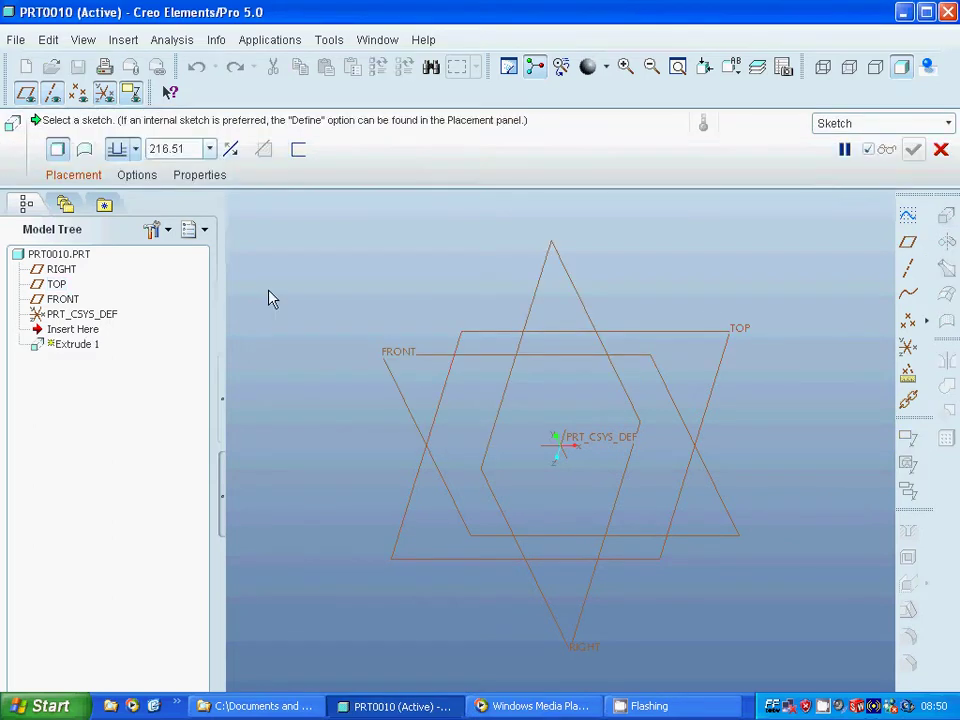
{"action": "left_click", "coordinate": [78, 177]}
{"action": "left_click", "coordinate": [225, 244]}
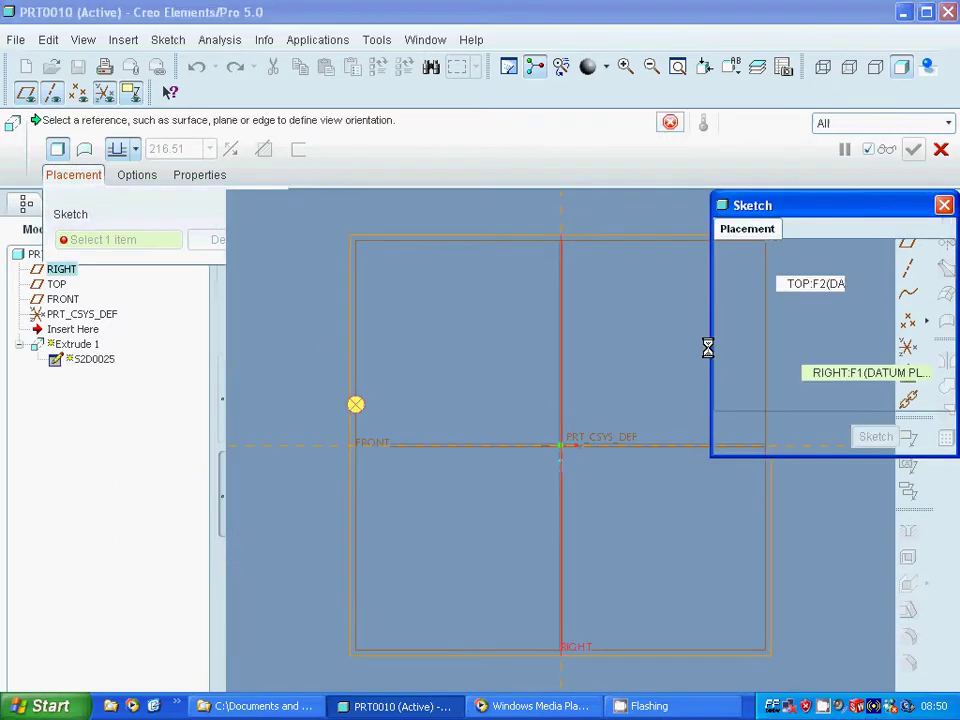
{"action": "left_click", "coordinate": [876, 437]}
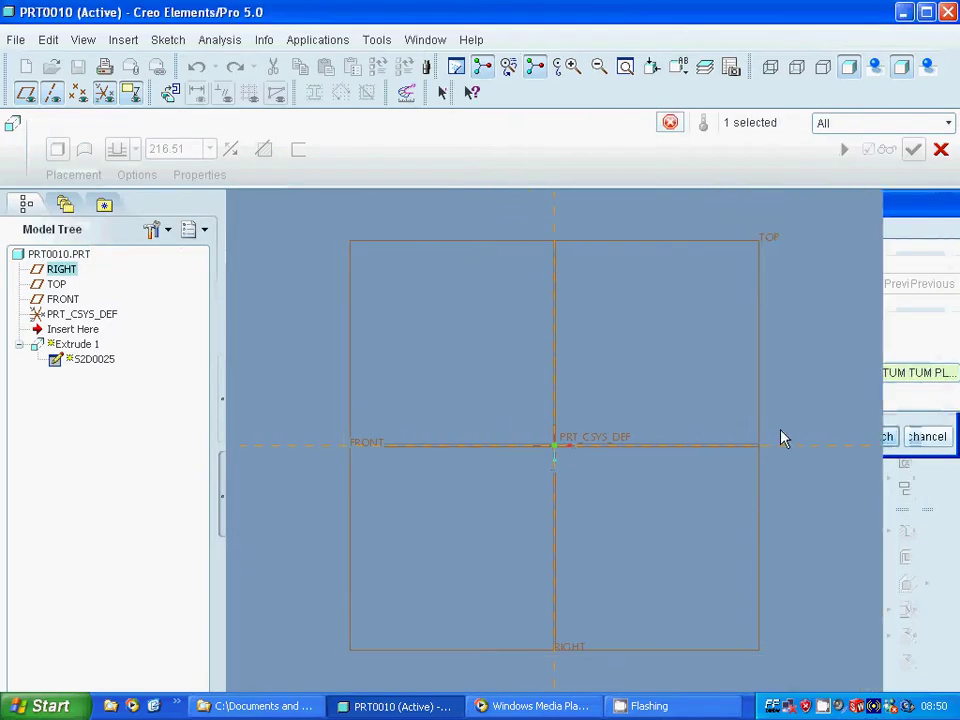
- Sketch a rectangle from the origin into the upper-right quadrant, reaching past the datum plane's edge, and finish the sketch
{"action": "left_click", "coordinate": [896, 268]}
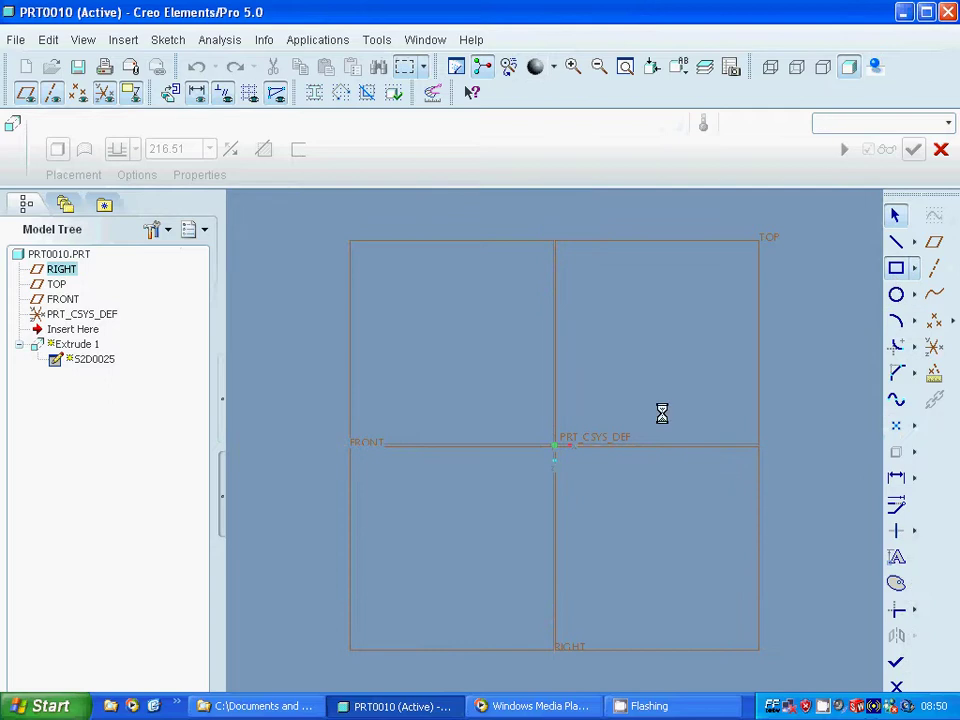
{"action": "left_click", "coordinate": [555, 446]}
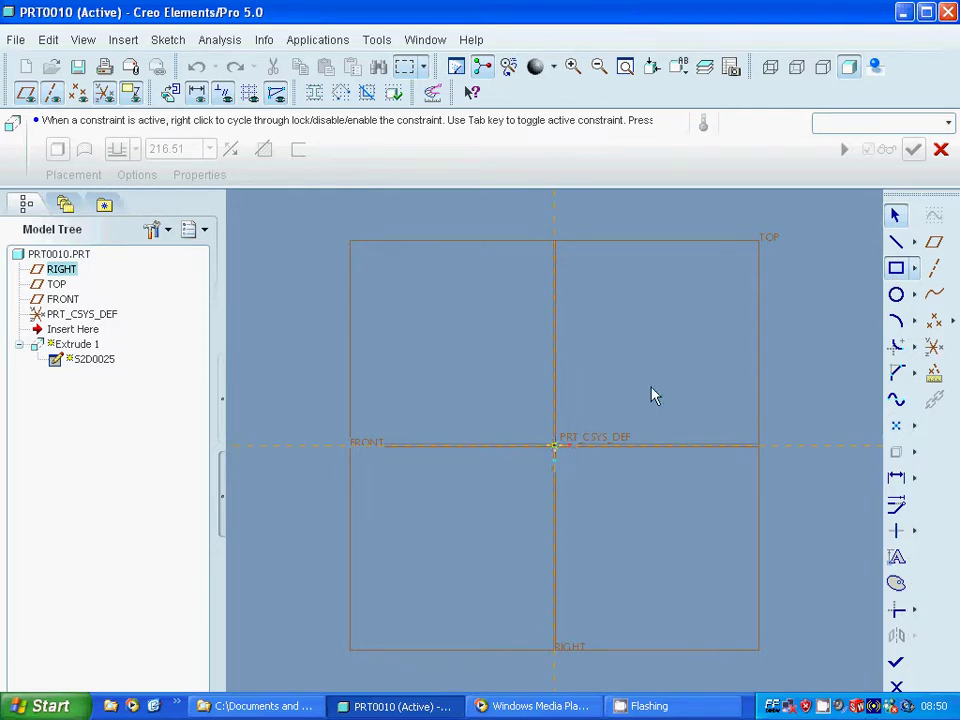
{"action": "left_click", "coordinate": [815, 250]}
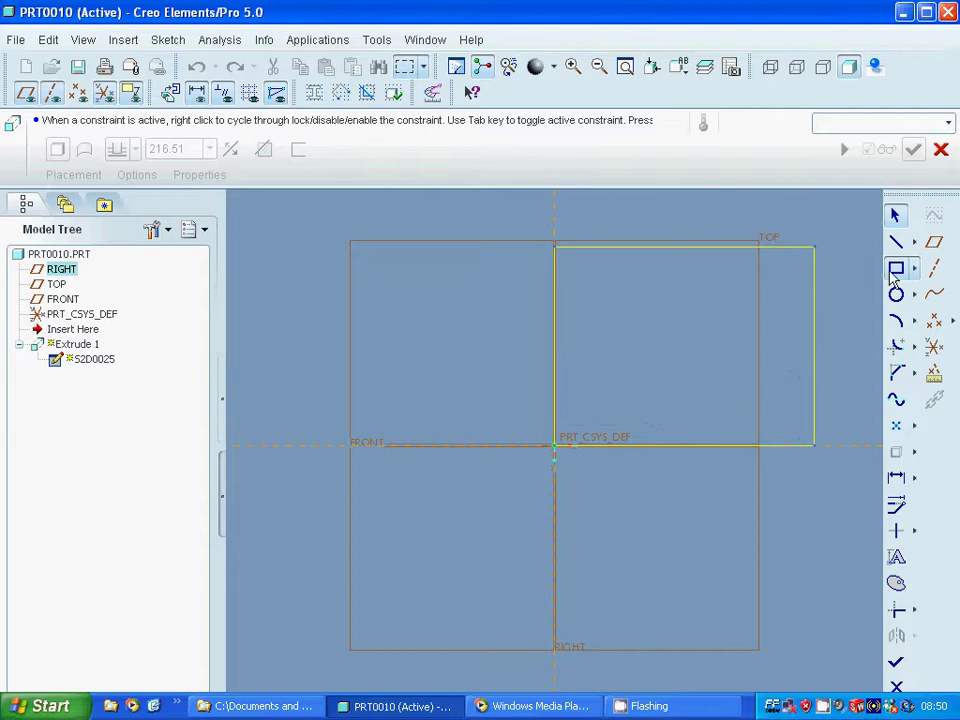
{"action": "left_click", "coordinate": [896, 662]}
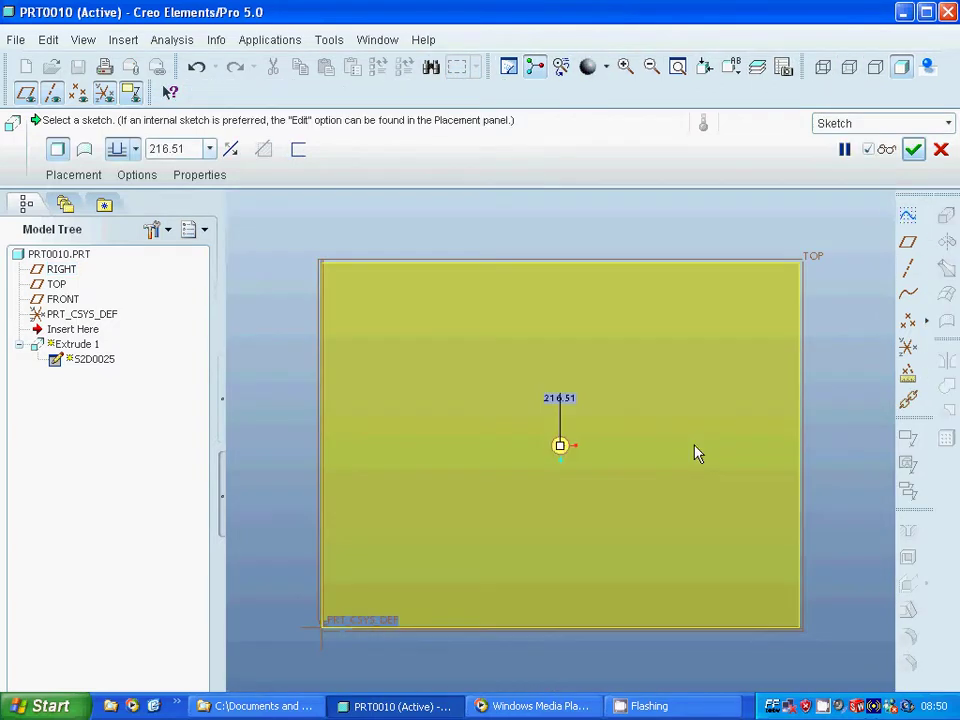
- Set the extrusion depth to 100
{"action": "middle_click_drag", "start_coordinate": [595, 465], "coordinate": [649, 456]}
{"action": "double_click", "coordinate": [194, 150]}
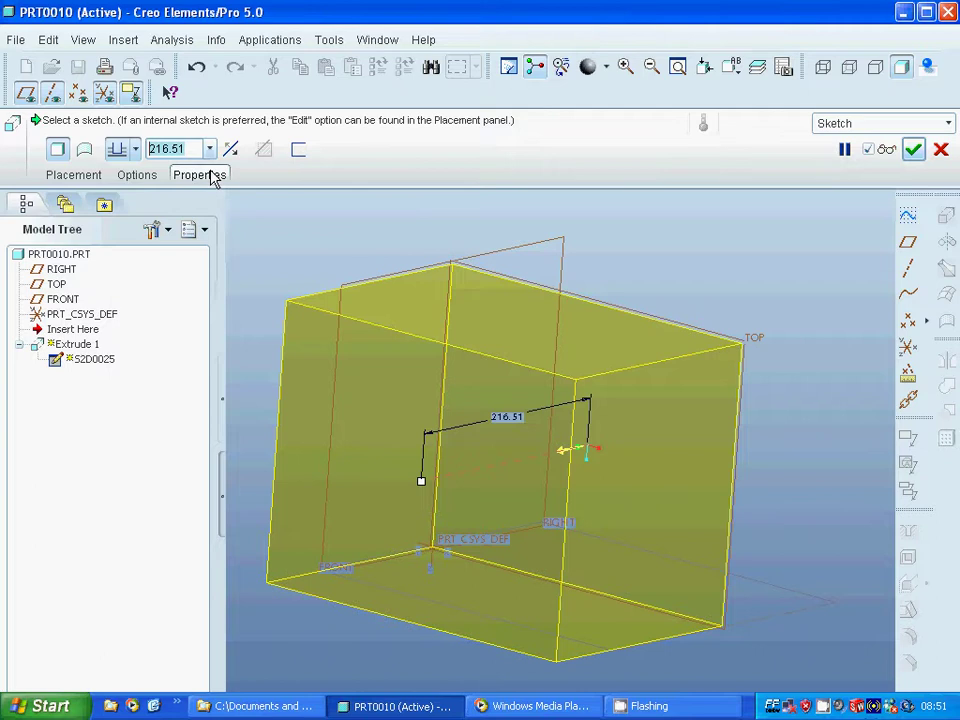
{"action": "type", "text": "100"}
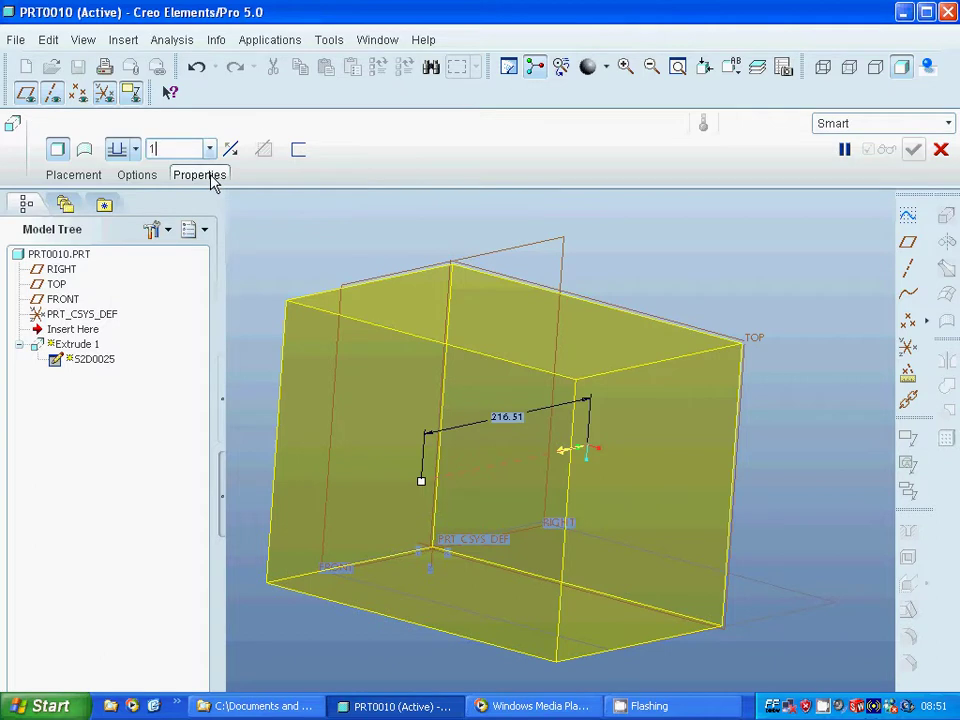
{"action": "key", "text": "Return"}
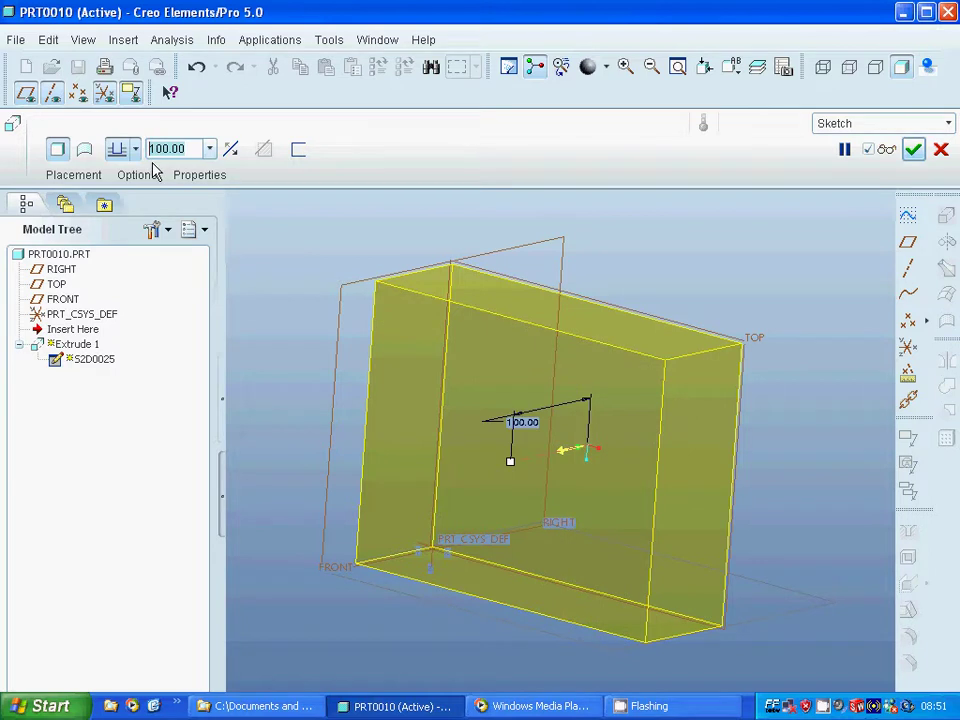
- Set the extrusion depth to 200 and complete the solid block
{"action": "type", "text": "200"}
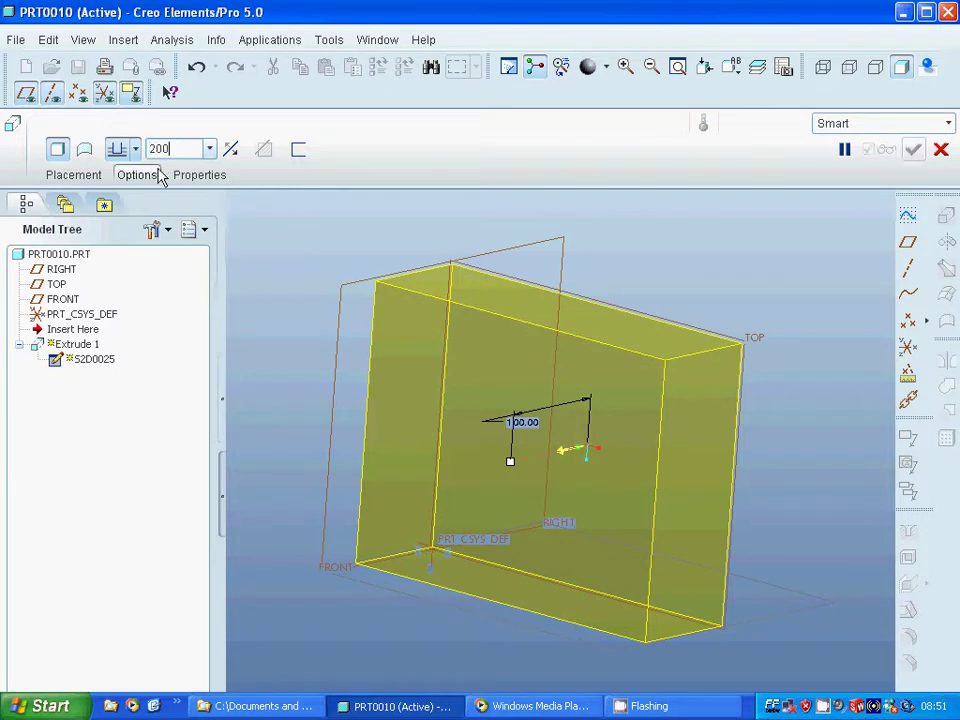
{"action": "key", "text": "Return"}
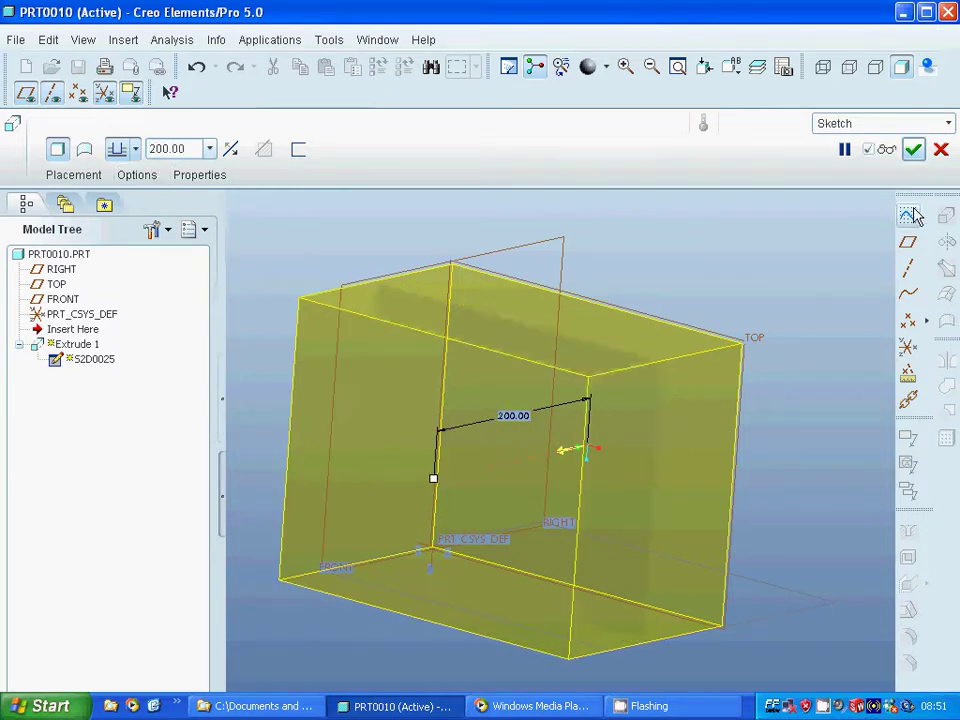
{"action": "left_click", "coordinate": [913, 150]}
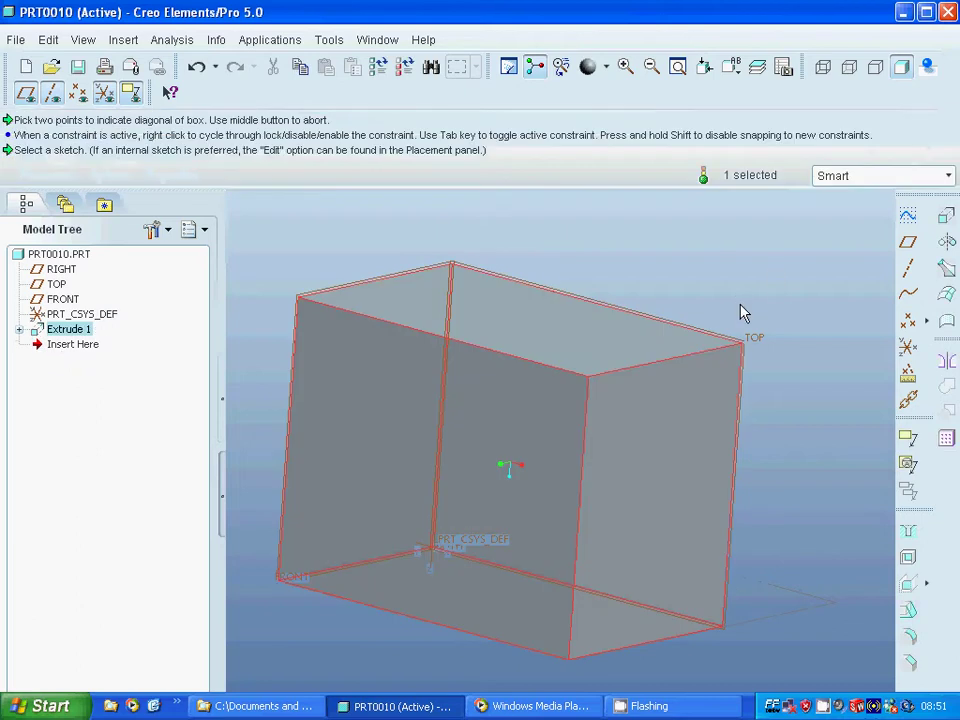
{"action": "left_click", "coordinate": [787, 314]}
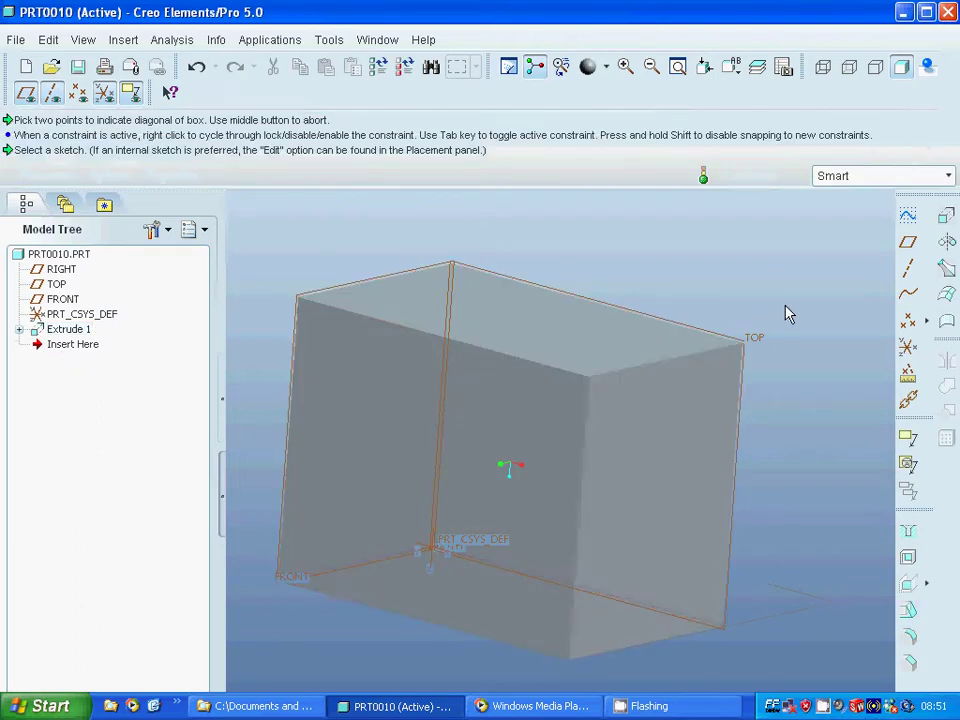
- Start a Round of the D1 x D2 Conic type on the long upper edge of the block's large front face
{"action": "left_click", "coordinate": [910, 636]}
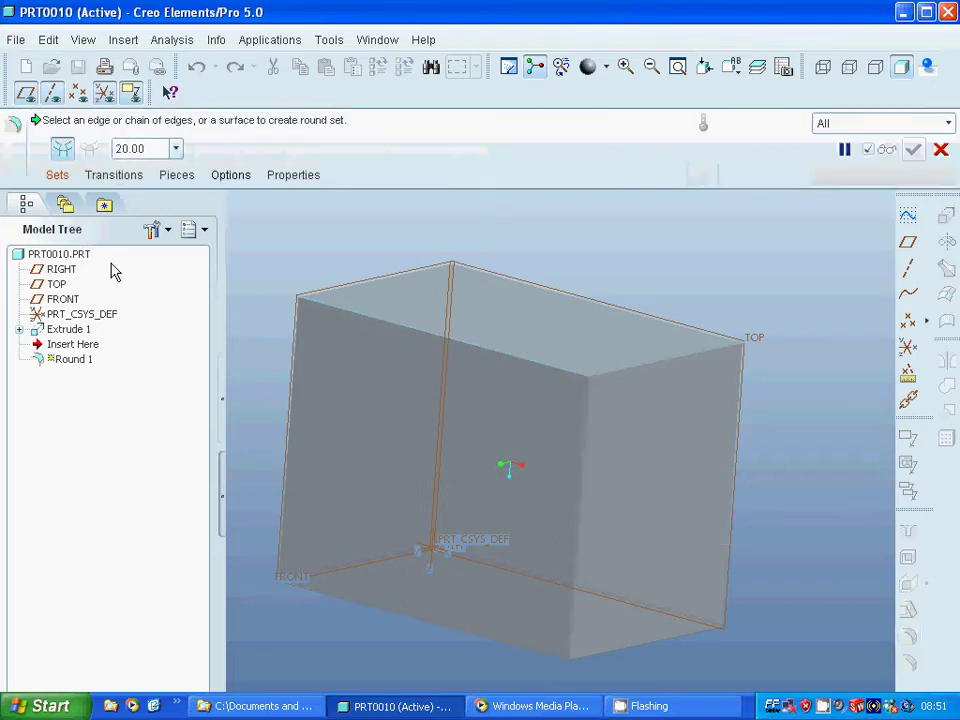
{"action": "left_click", "coordinate": [68, 180]}
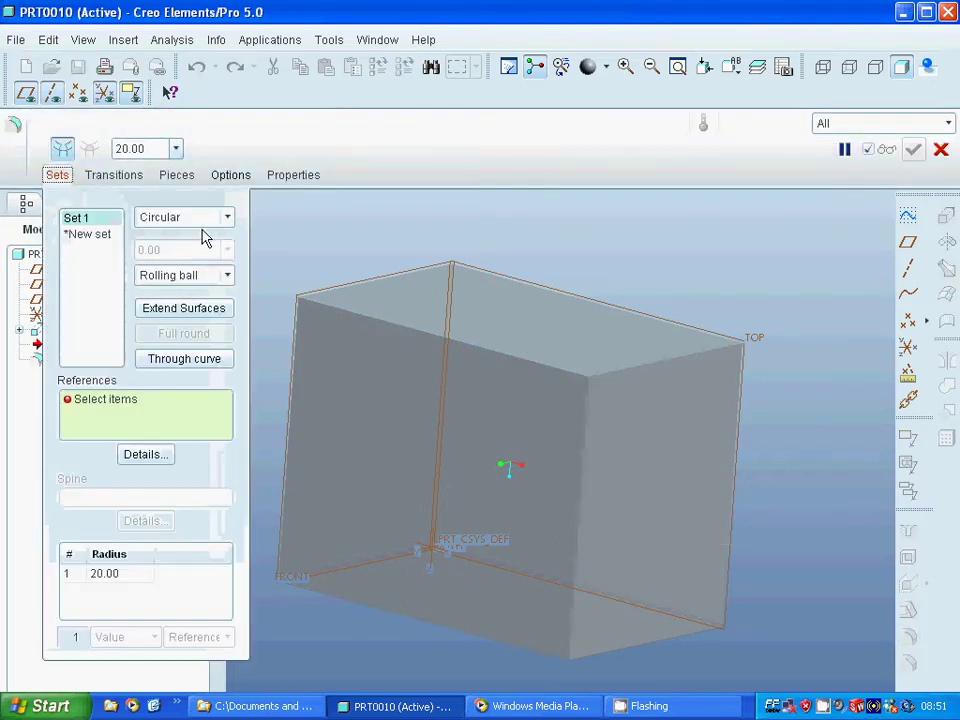
{"action": "left_click", "coordinate": [226, 218]}
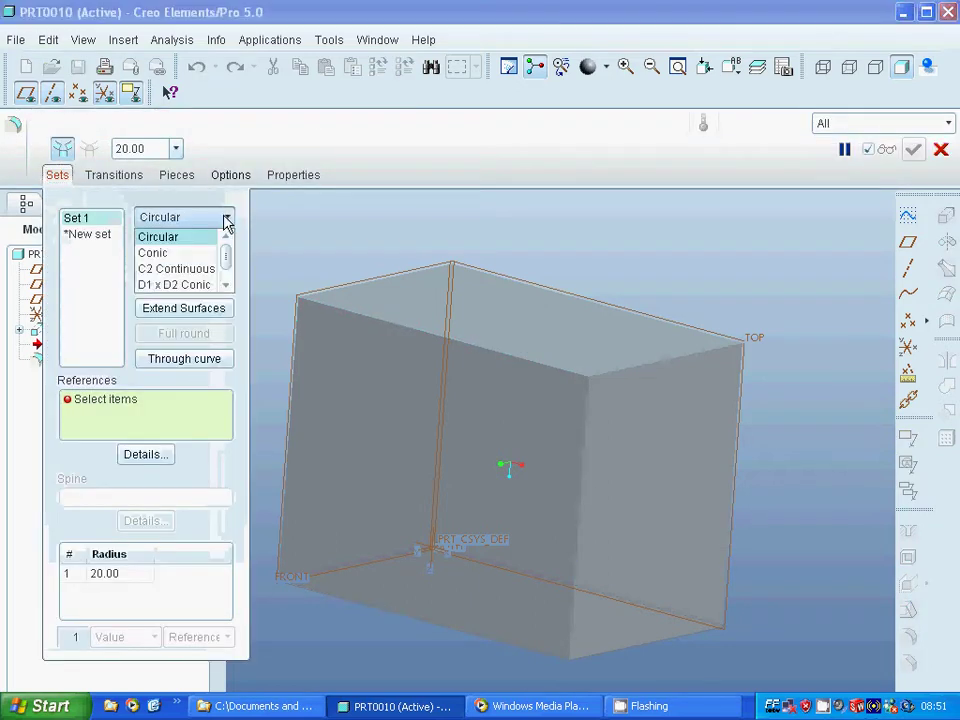
{"action": "left_click", "coordinate": [197, 287]}
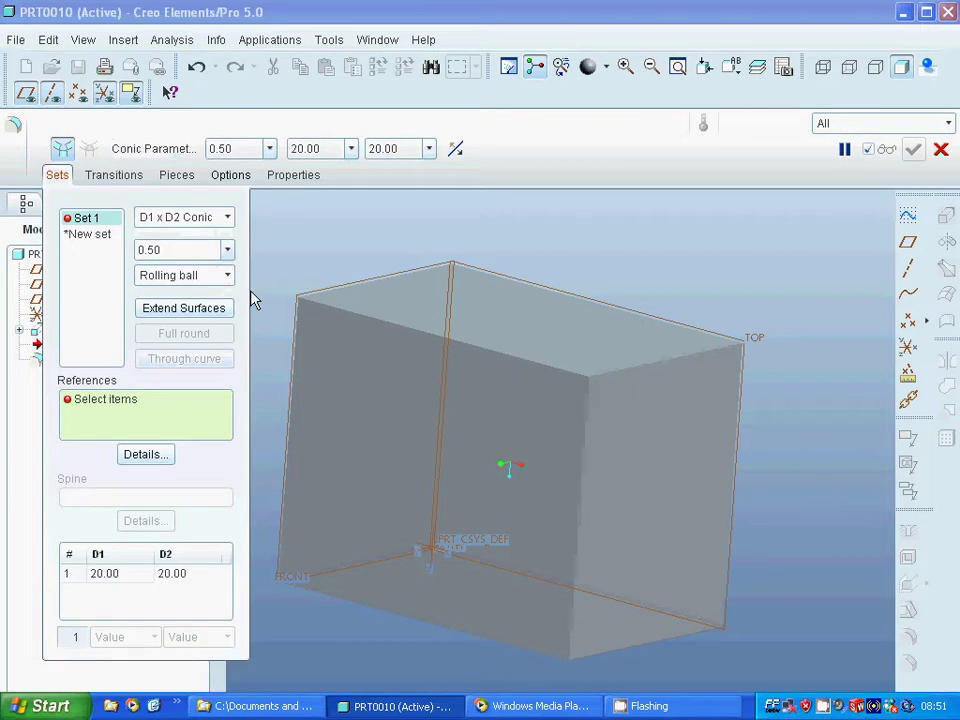
{"action": "left_click", "coordinate": [330, 316]}
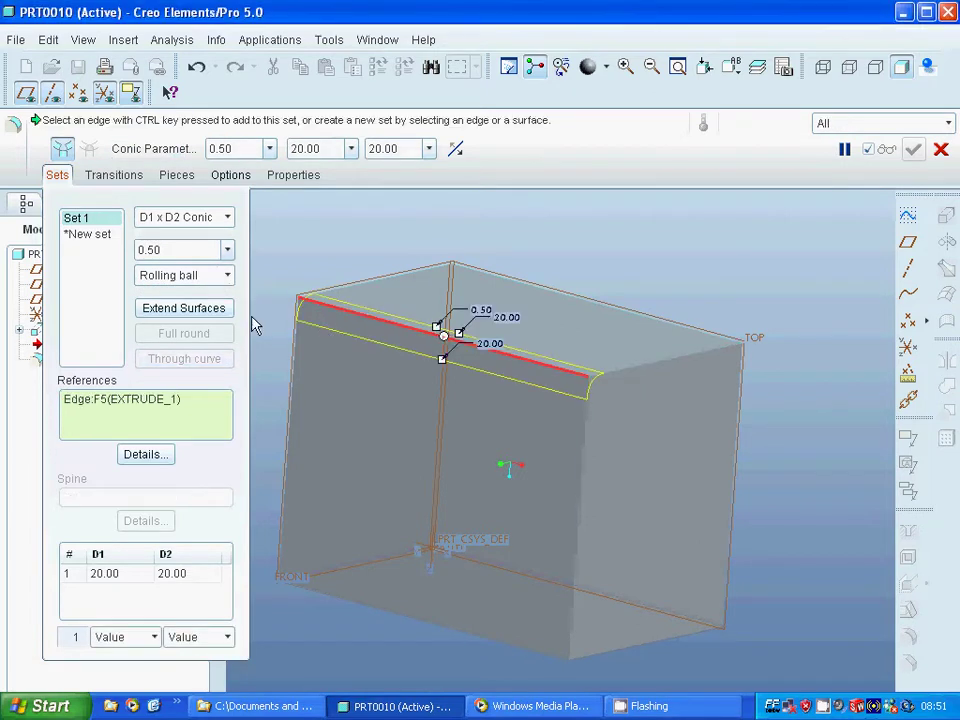
- Set the conic round's distances to D1 = 10 and D2 = 30, and complete the round
{"action": "double_click", "coordinate": [322, 149]}
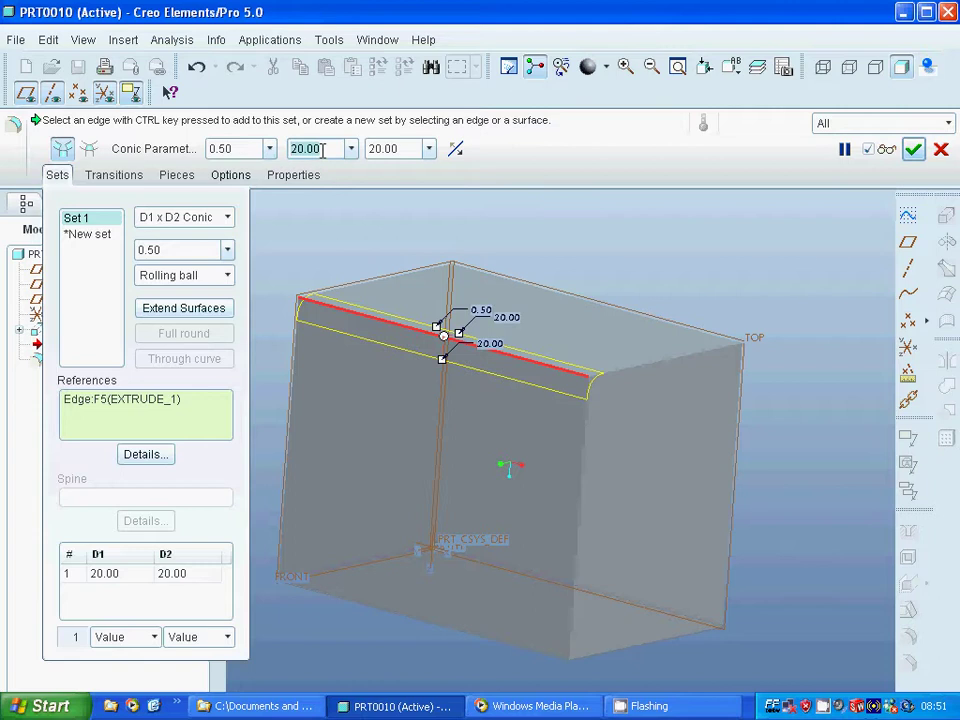
{"action": "type", "text": "10"}
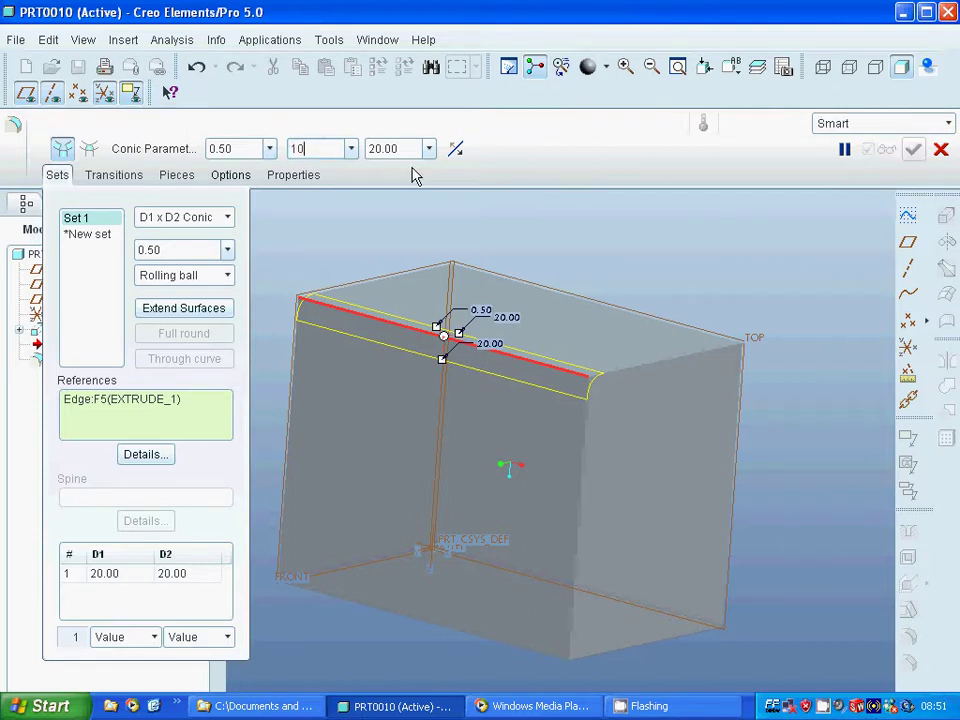
{"action": "key", "text": "Return"}
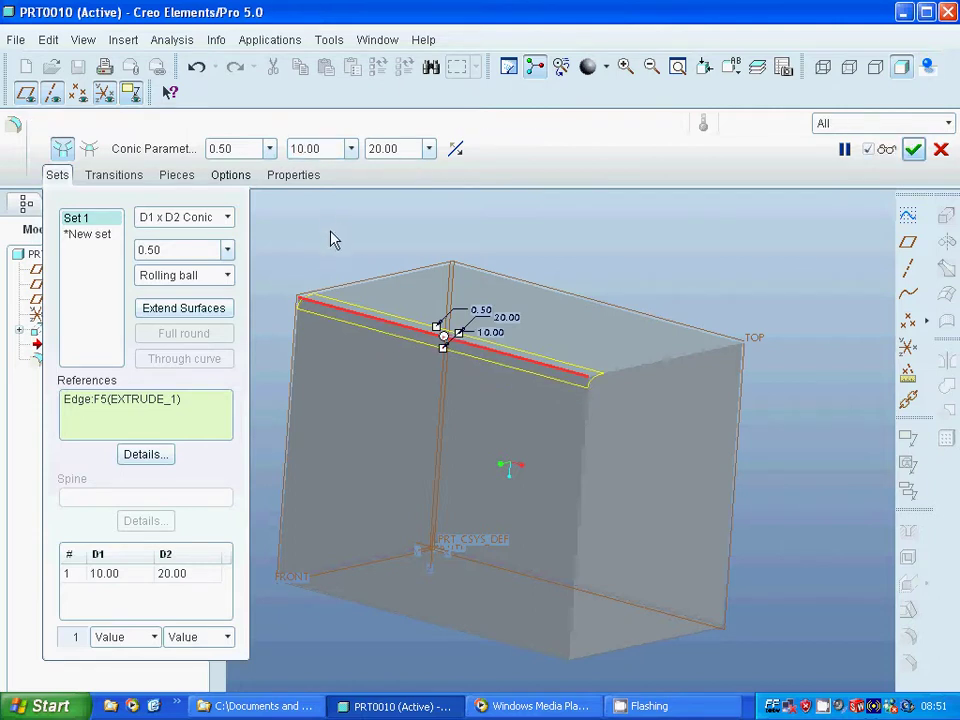
{"action": "middle_click_drag", "start_coordinate": [336, 236], "coordinate": [420, 370]}
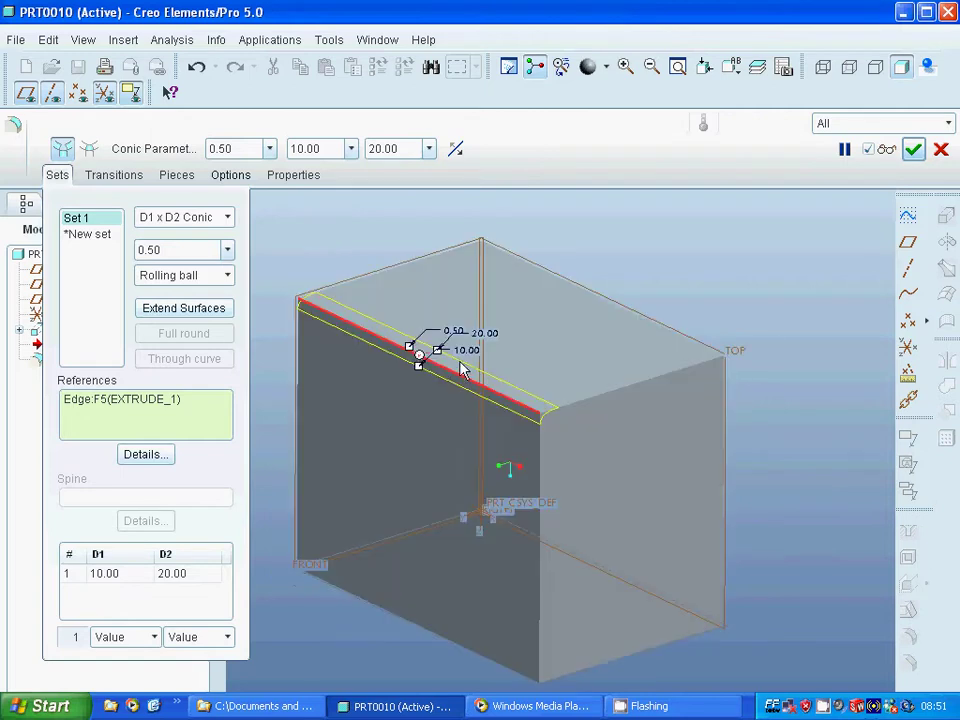
{"action": "left_click", "coordinate": [406, 150]}
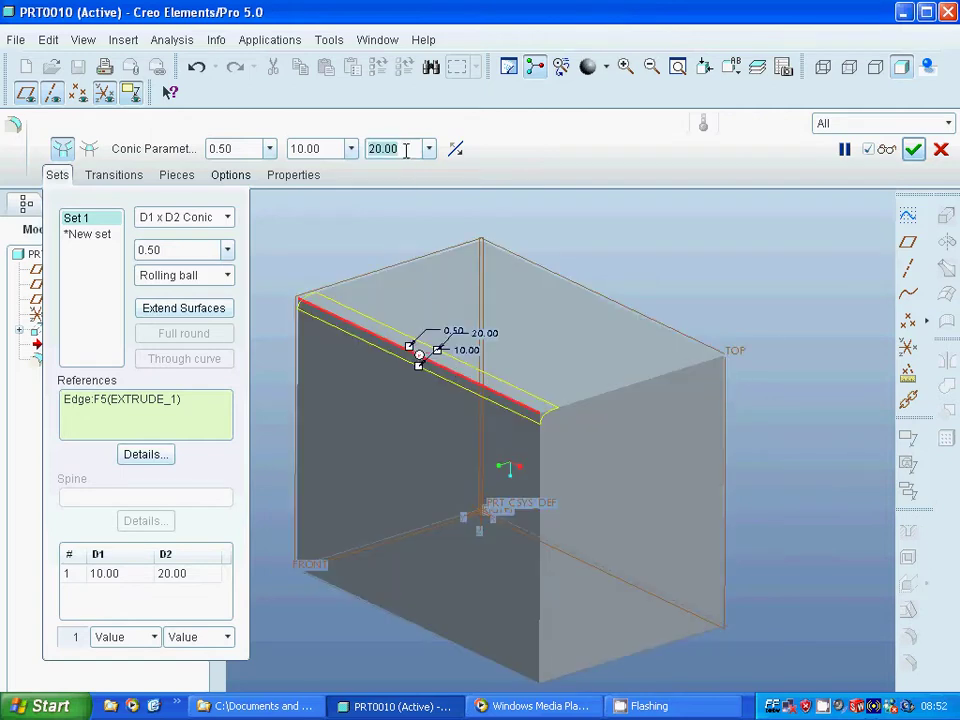
{"action": "type", "text": "30"}
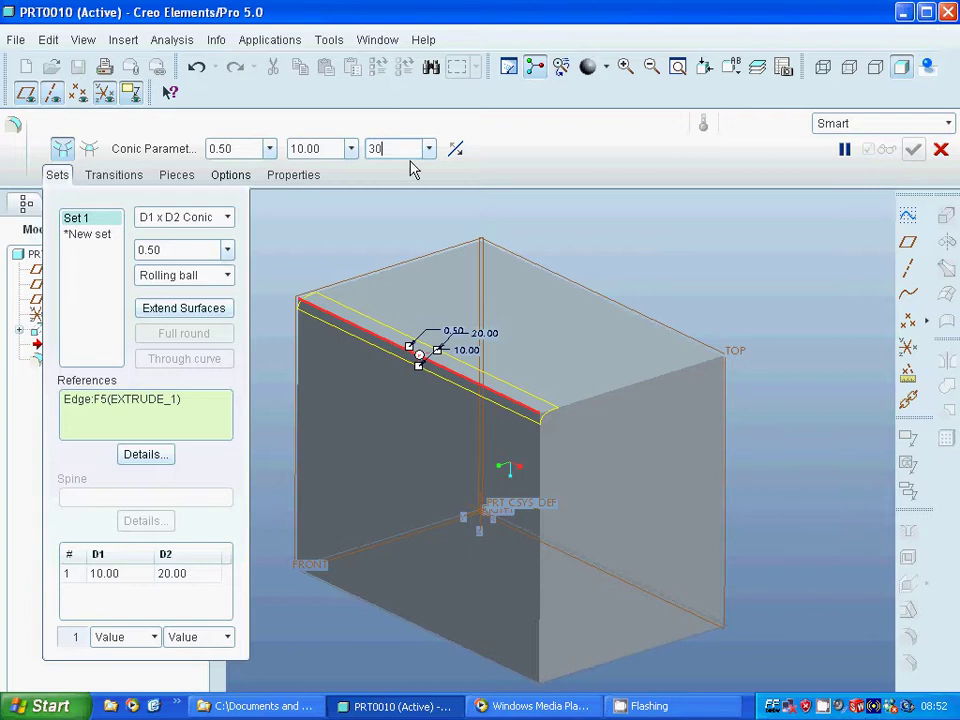
{"action": "key", "text": "Return"}
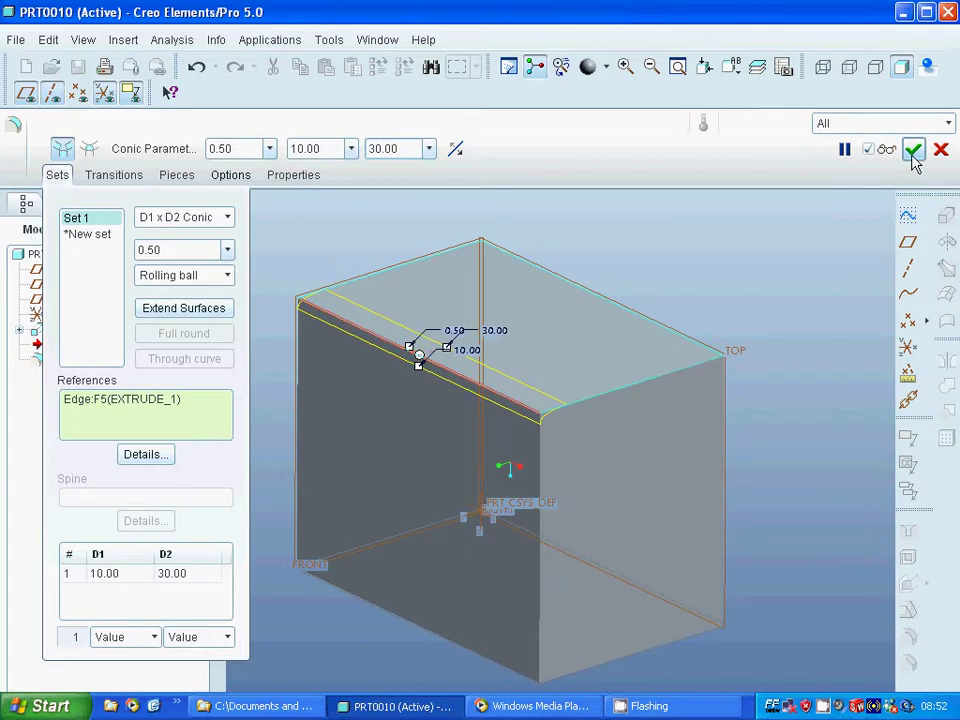
{"action": "middle_click", "coordinate": [327, 272]}
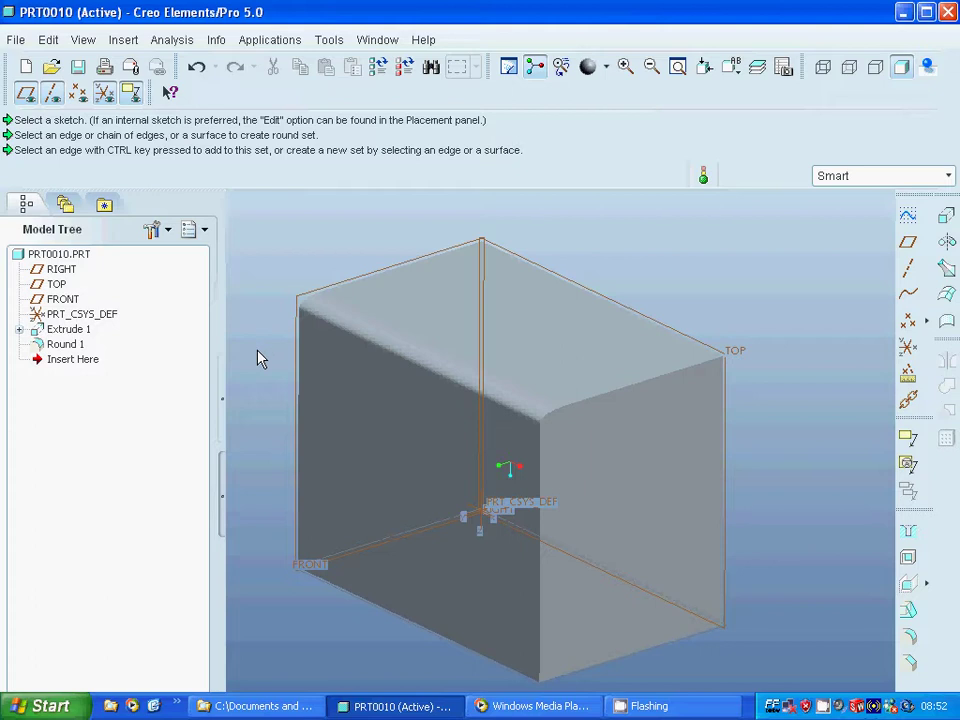
- Start a sketch on the block's large front face, with the RIGHT plane as the right-hand orientation reference
{"action": "middle_click_drag", "start_coordinate": [263, 390], "coordinate": [345, 462]}
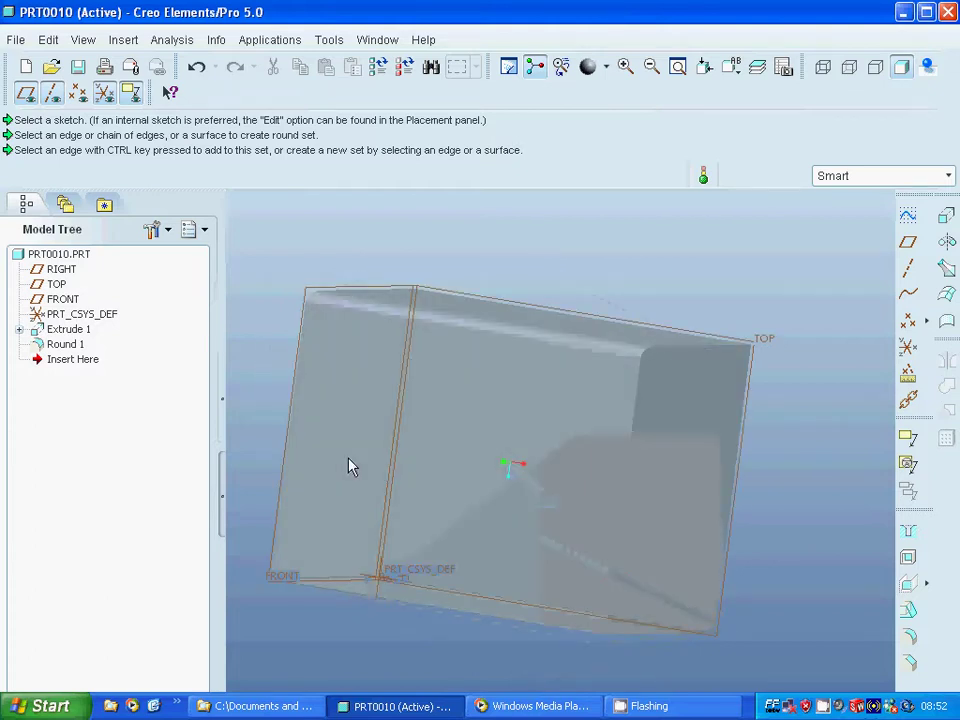
{"action": "left_click", "coordinate": [429, 465]}
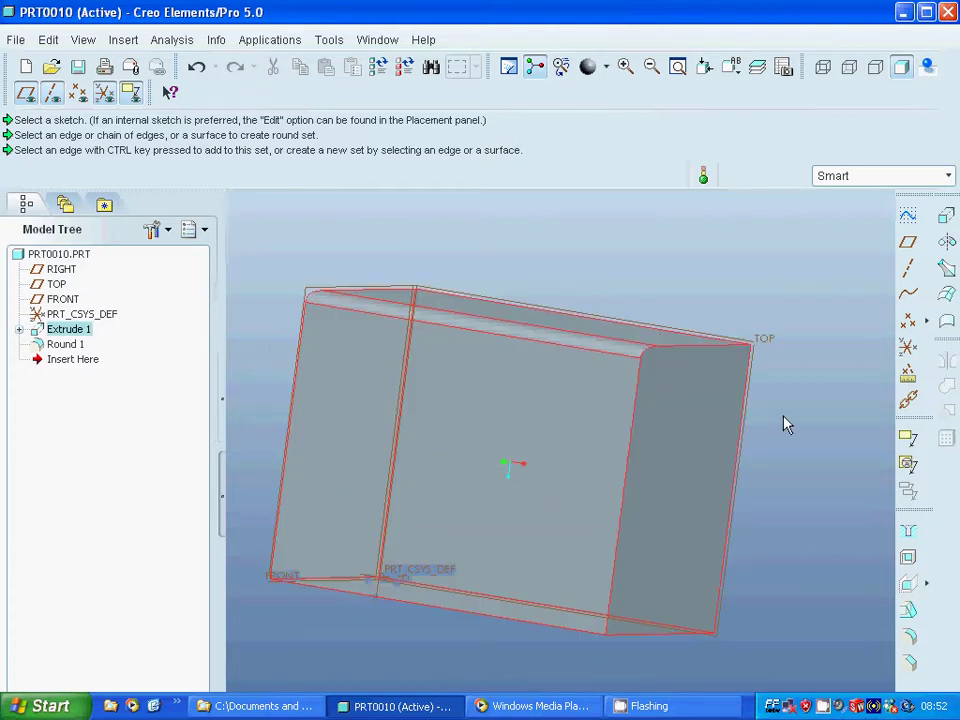
{"action": "left_click", "coordinate": [907, 216]}
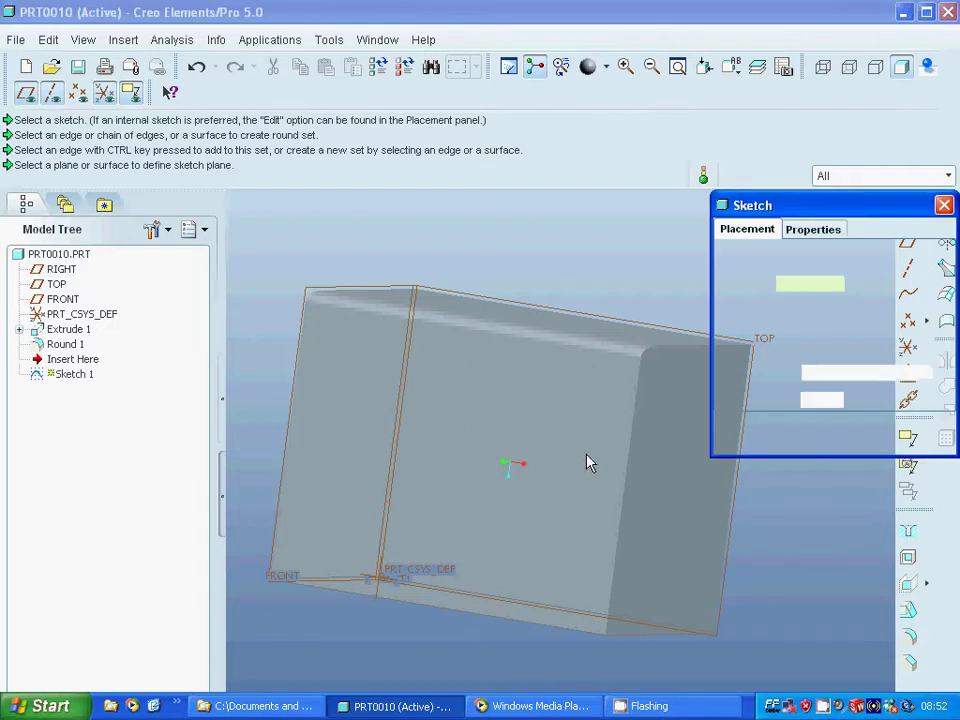
{"action": "left_click", "coordinate": [537, 457]}
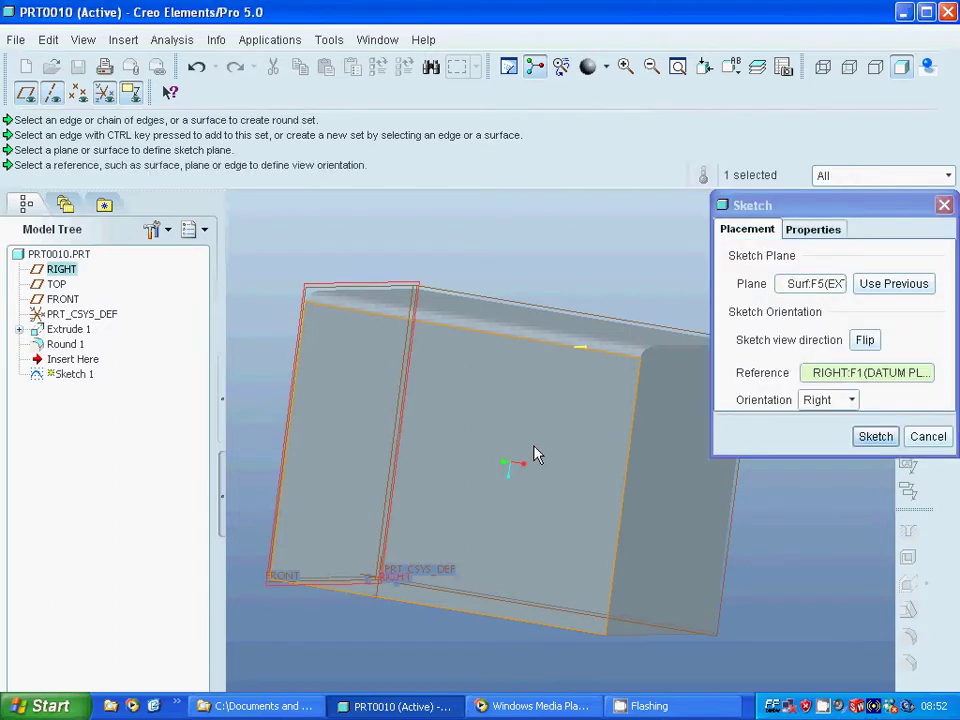
{"action": "left_click", "coordinate": [874, 439]}
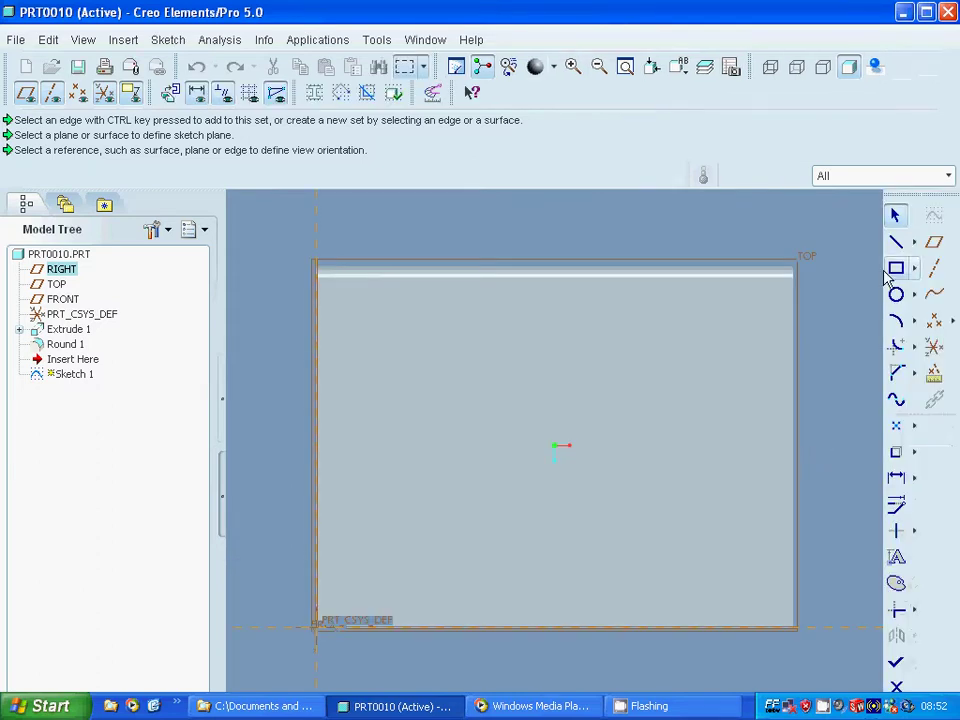
- Sketch a slanted line across the lower part of the face, from its left edge to just past its right edge, about 83° to the vertical reference
{"action": "left_click", "coordinate": [317, 514]}
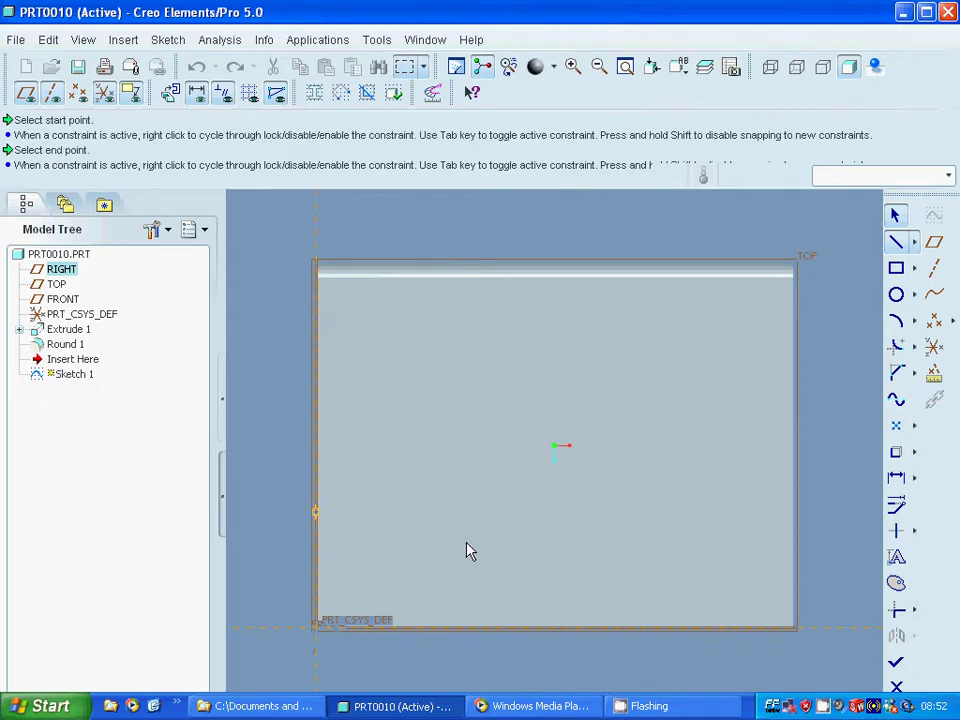
{"action": "left_click", "coordinate": [821, 574]}
{"action": "left_click", "coordinate": [895, 216]}
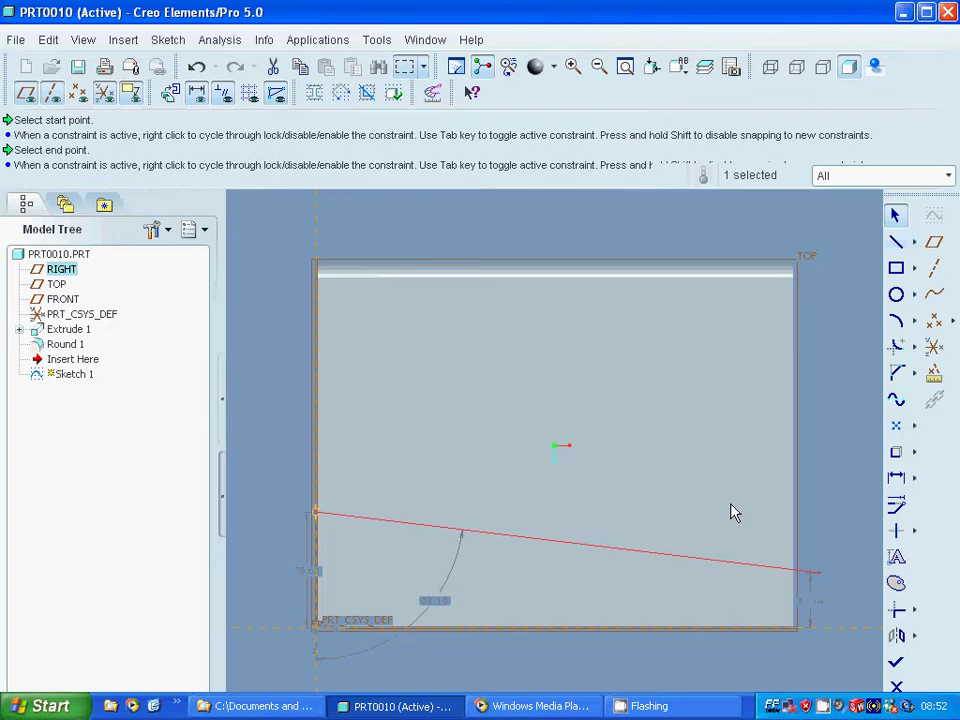
- Set the slanted line's angle to 80° and the height of its left end above the bottom reference to 50
{"action": "double_click", "coordinate": [433, 603]}
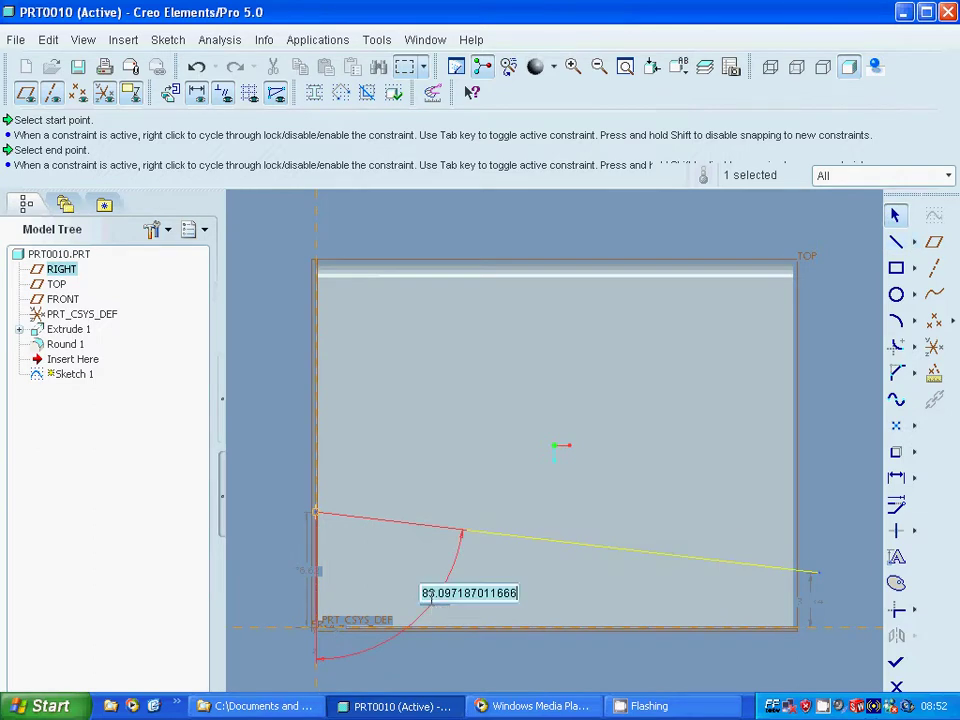
{"action": "type", "text": "80"}
{"action": "key", "text": "Return"}
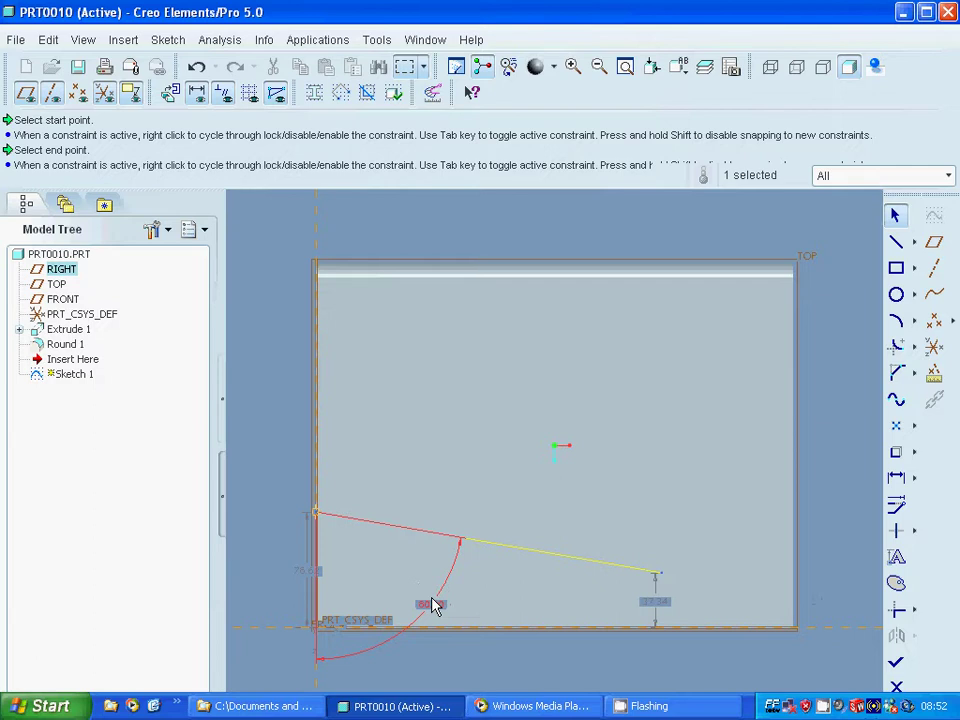
{"action": "double_click", "coordinate": [305, 579]}
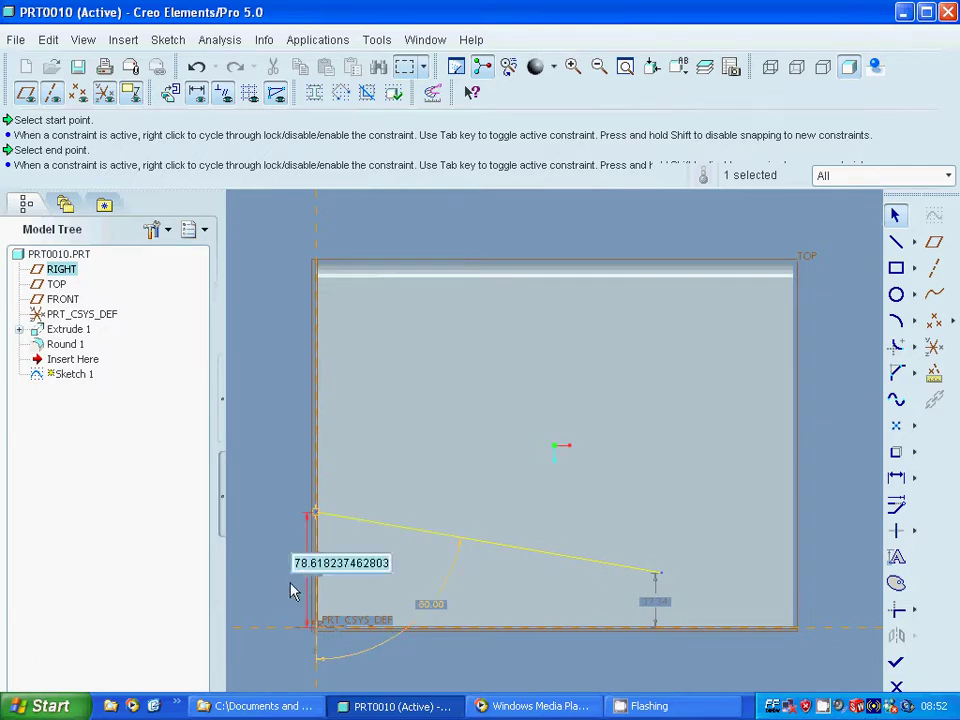
{"action": "type", "text": "50"}
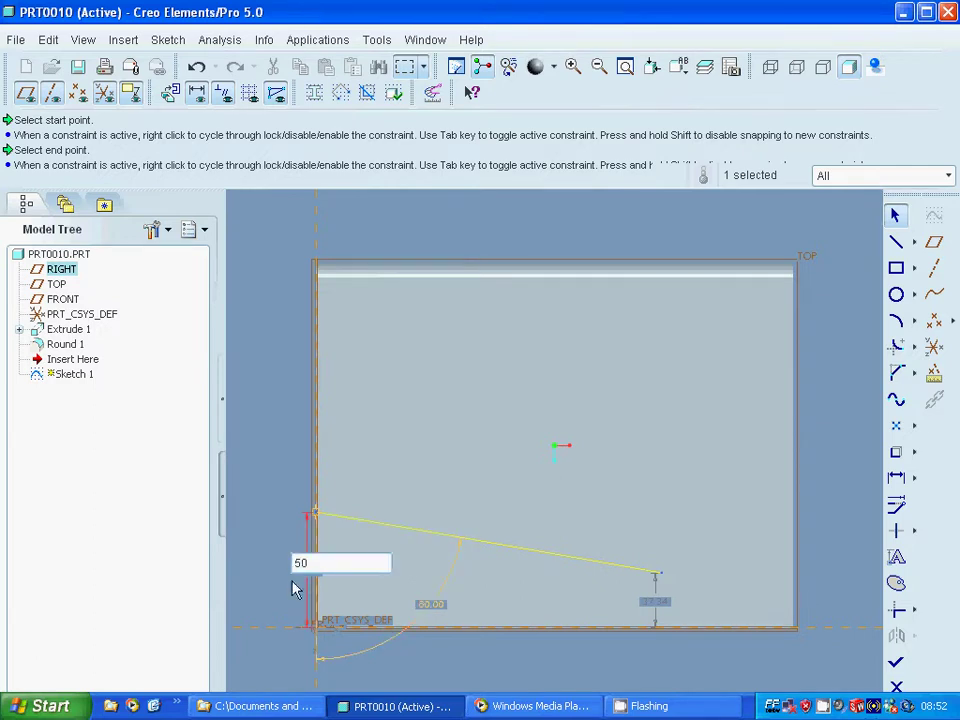
{"action": "key", "text": "Return"}
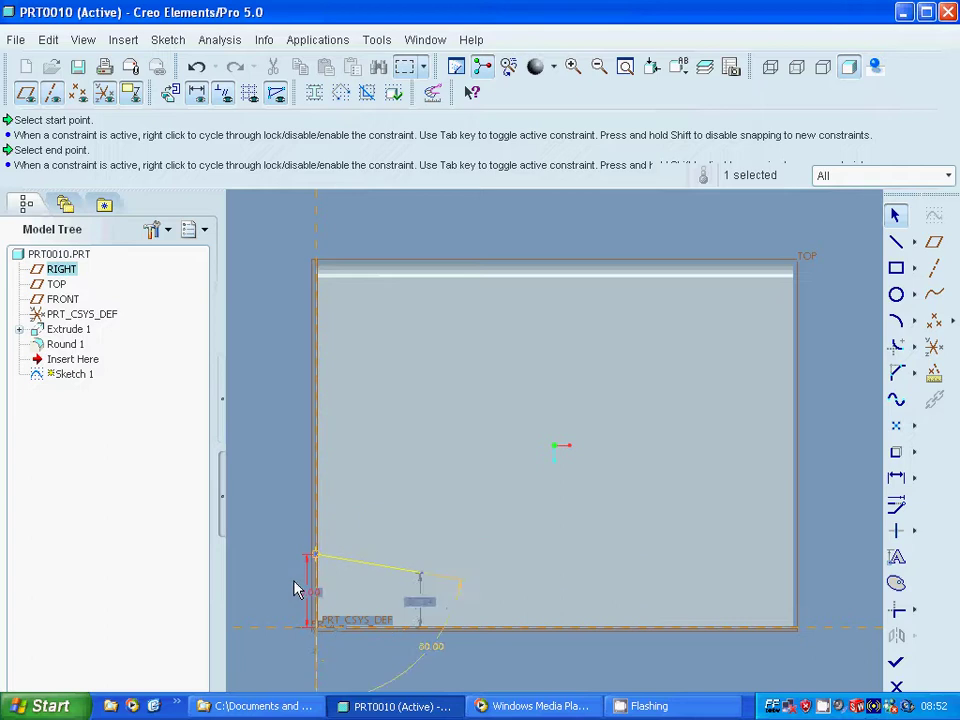
- Set the height of the slanted line's right end above the bottom reference to 30
{"action": "left_click", "coordinate": [434, 606]}
{"action": "double_click", "coordinate": [433, 605]}
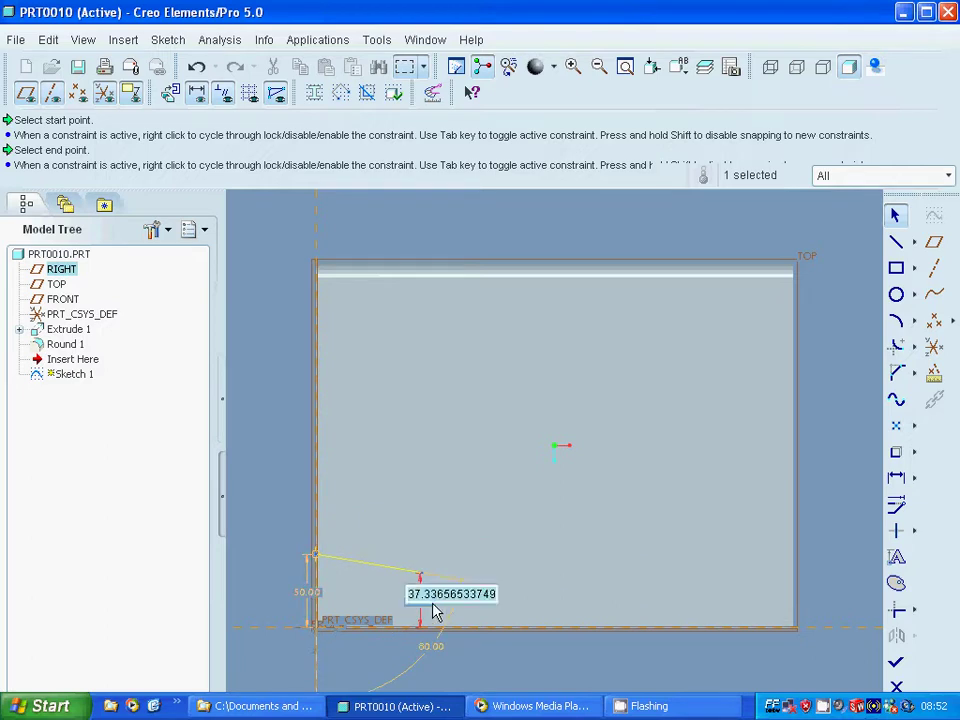
{"action": "type", "text": "30"}
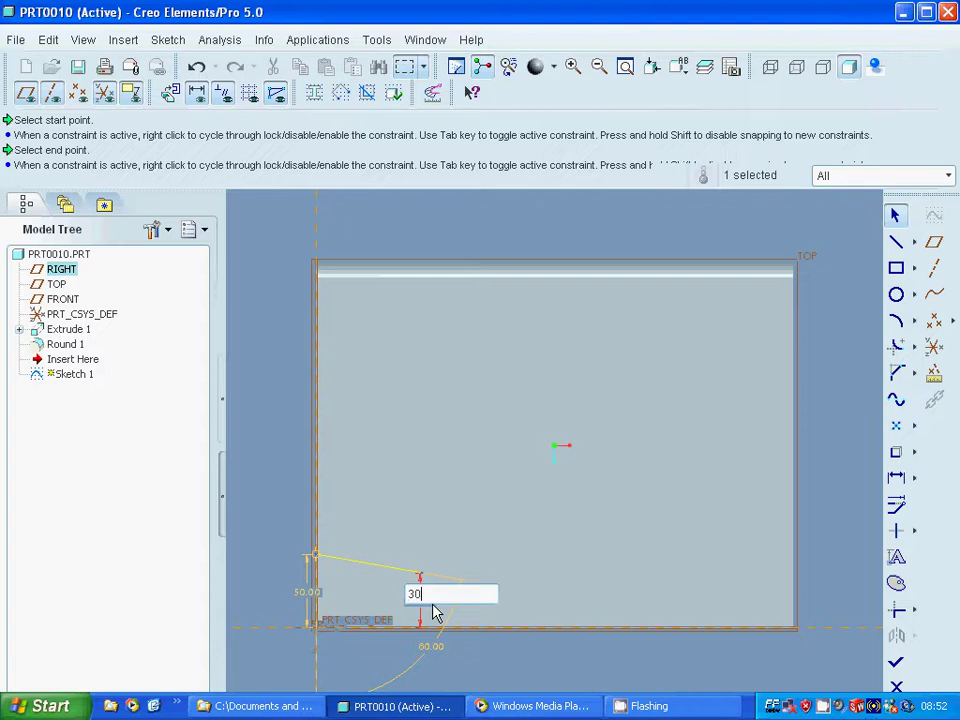
{"action": "key", "text": "Return"}
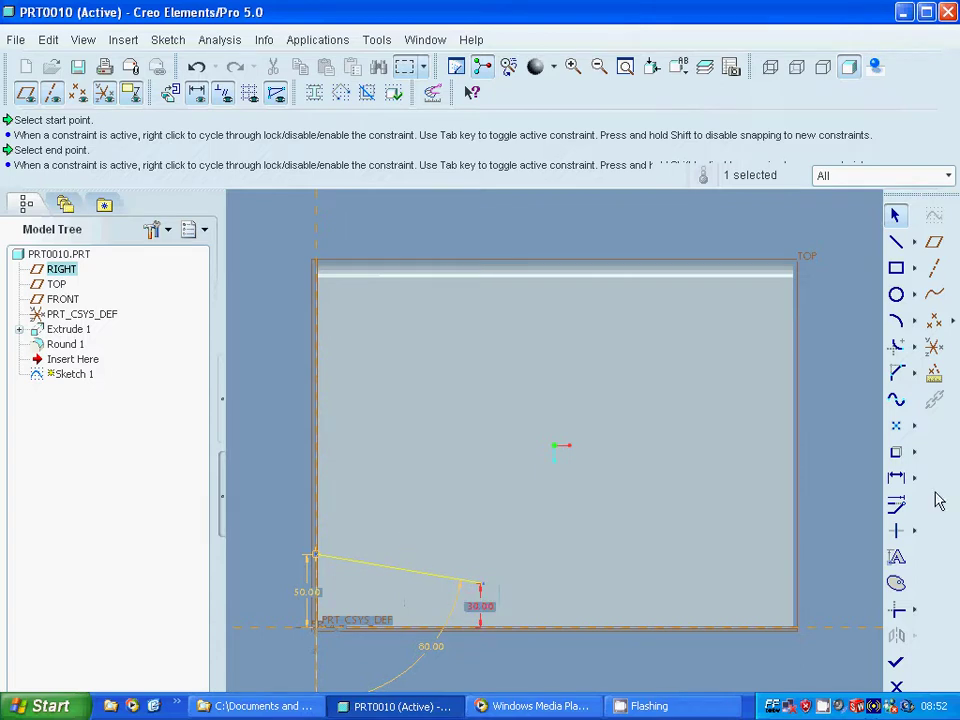
- Project the right vertical edge of the block's face into the sketch as a single use edge
{"action": "left_click", "coordinate": [897, 453]}
{"action": "left_click", "coordinate": [795, 596]}
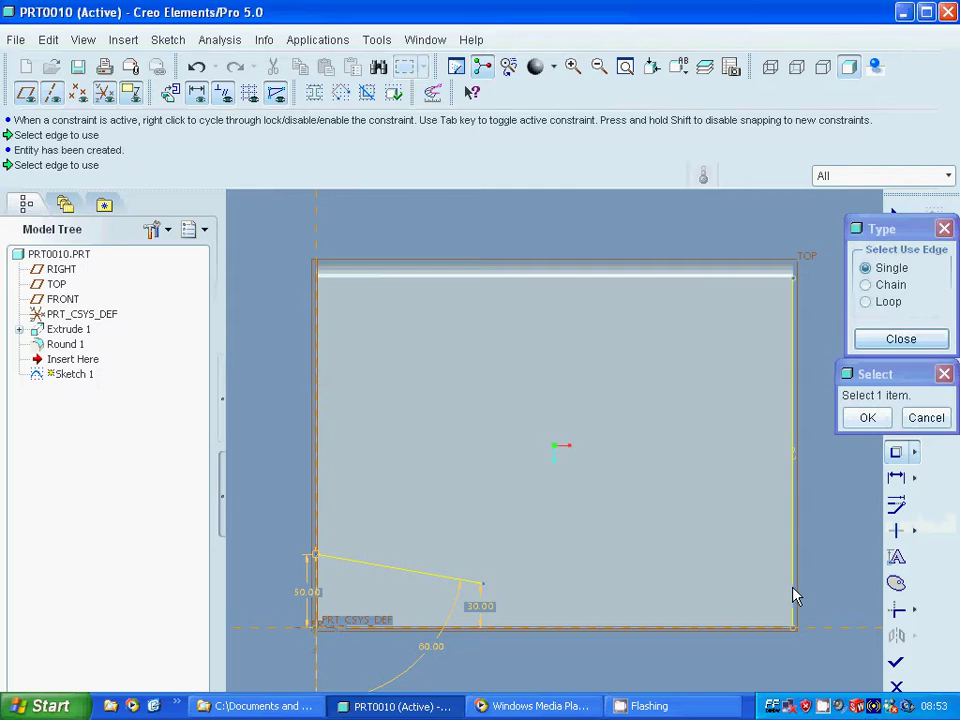
{"action": "left_click", "coordinate": [867, 417]}
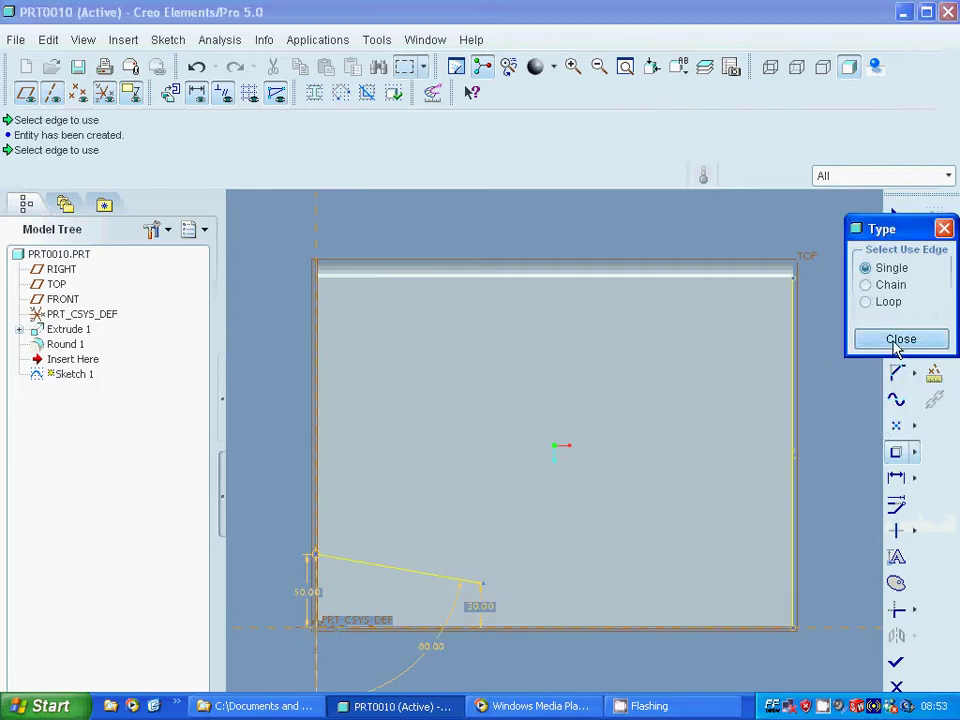
{"action": "left_click", "coordinate": [899, 340]}
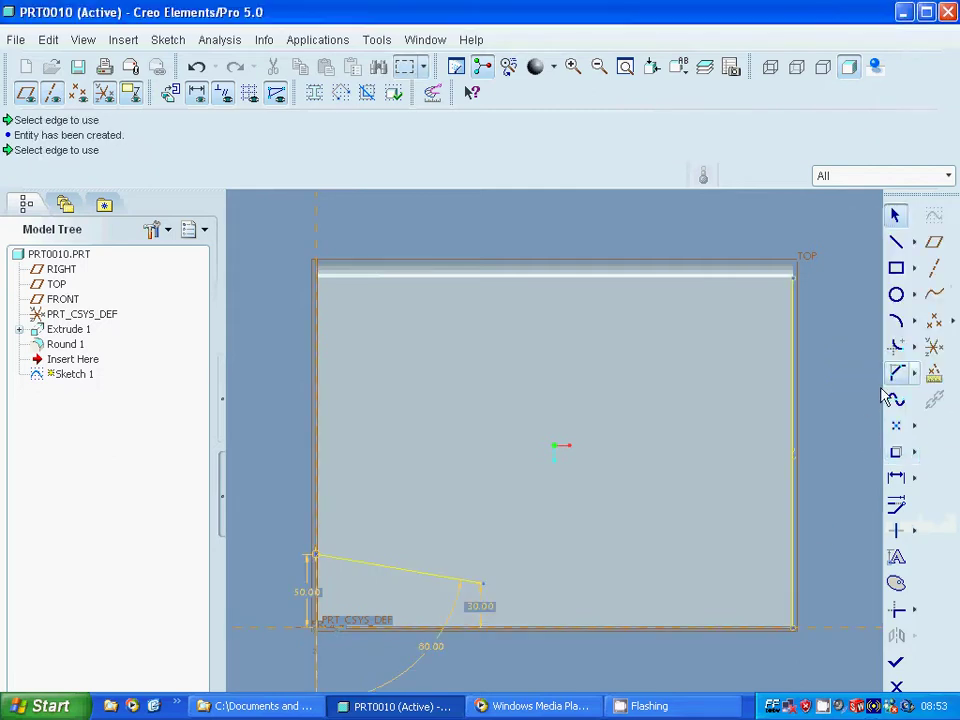
- Try to corner-trim the slanted line to the projected right edge, and undo the trim
{"action": "left_click", "coordinate": [899, 610]}
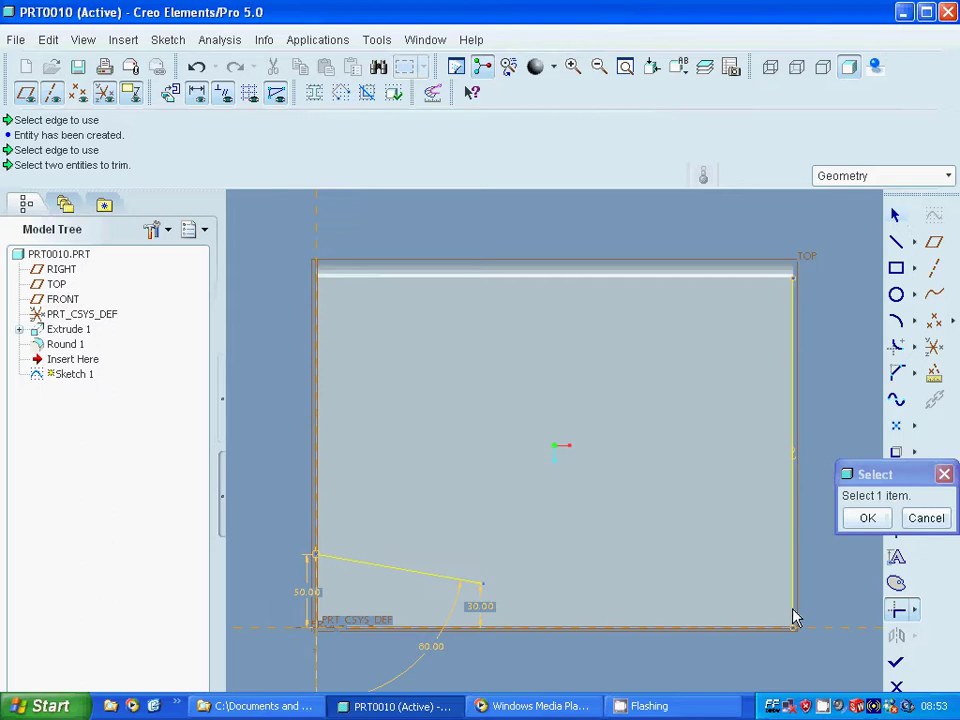
{"action": "left_click", "coordinate": [792, 612]}
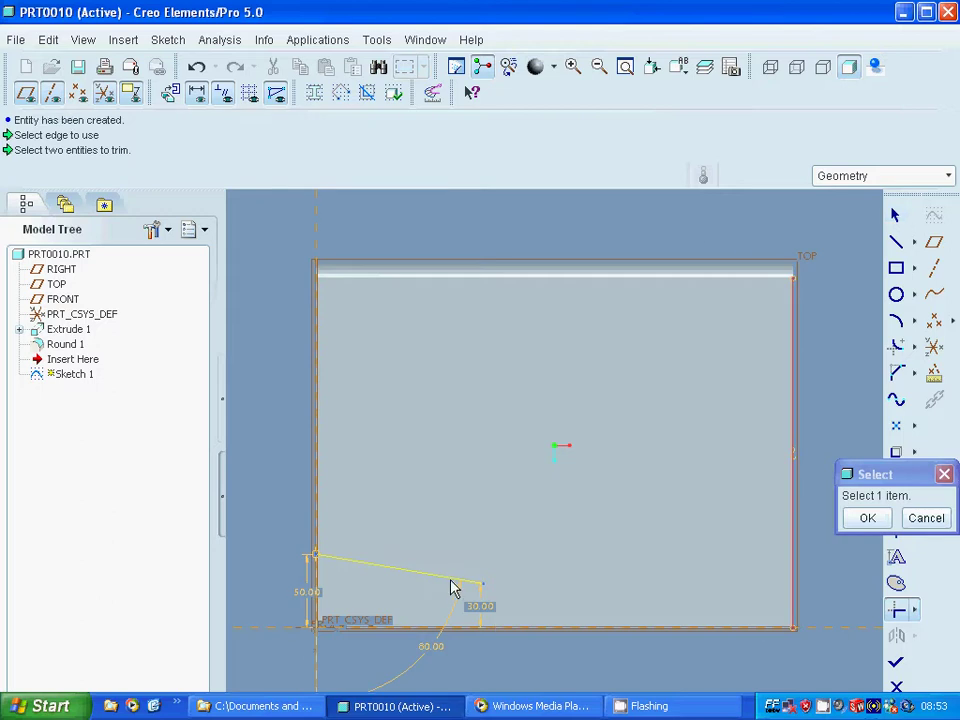
{"action": "left_click", "coordinate": [452, 586]}
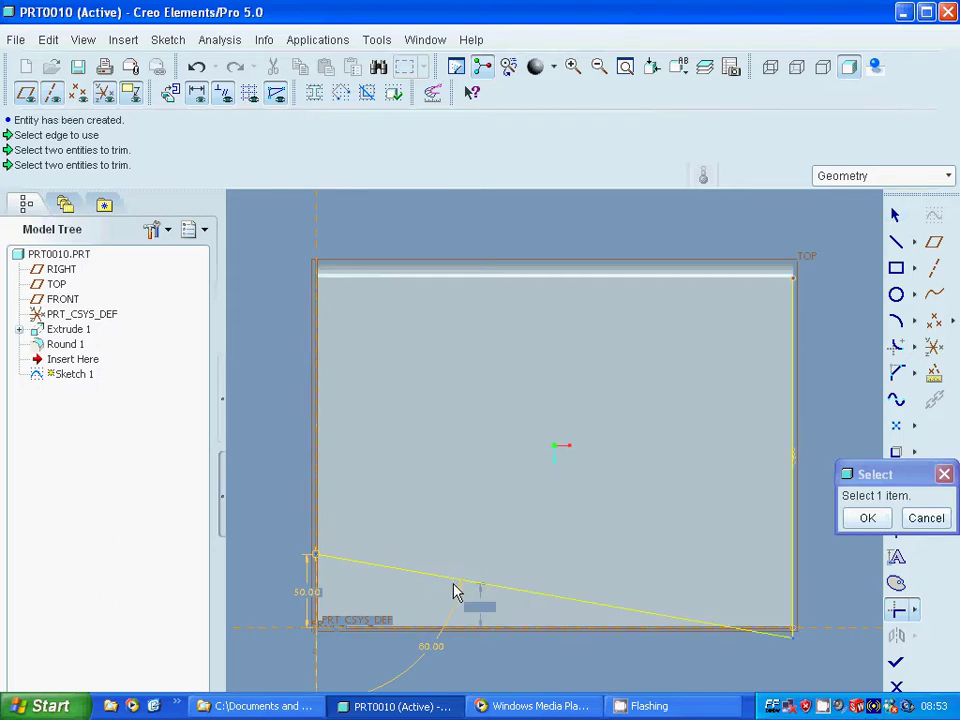
{"action": "left_click", "coordinate": [921, 518]}
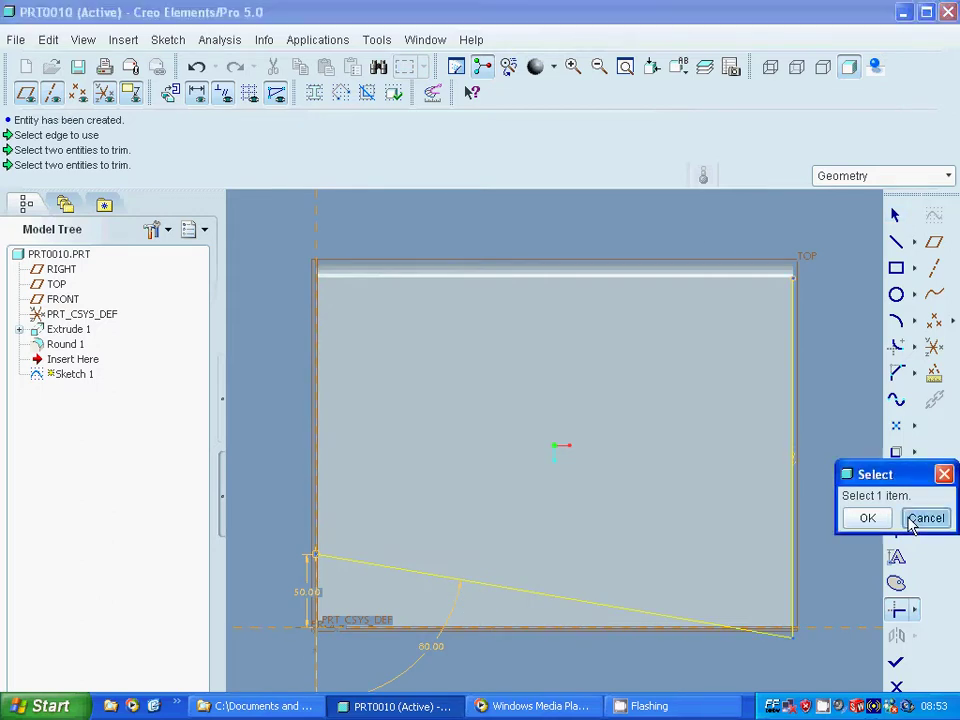
{"action": "left_click", "coordinate": [643, 612]}
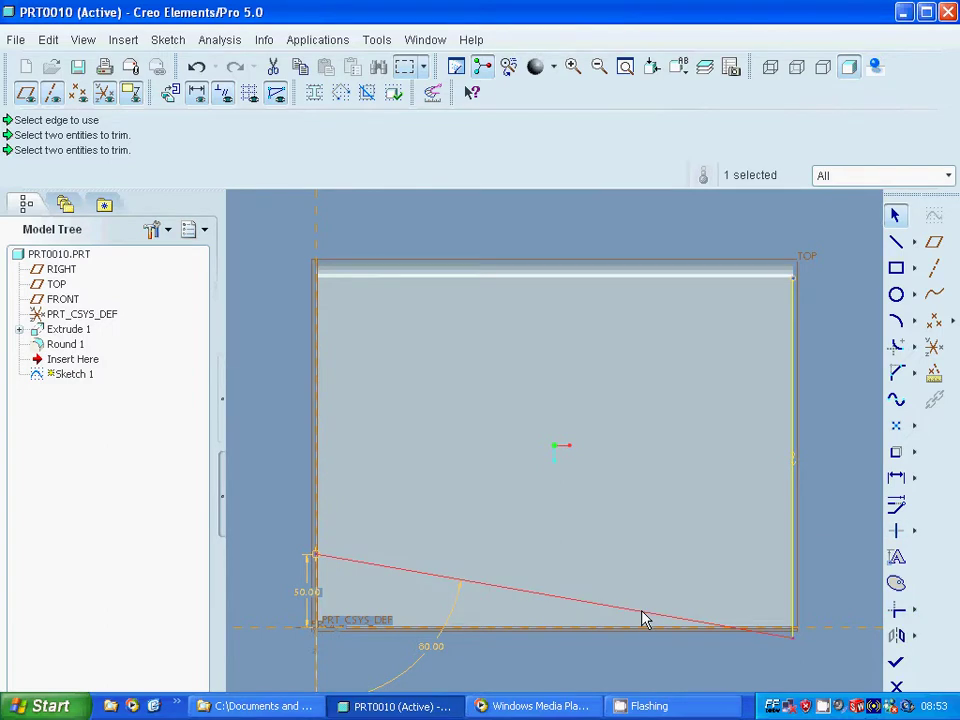
{"action": "key", "text": "ctrl+z"}
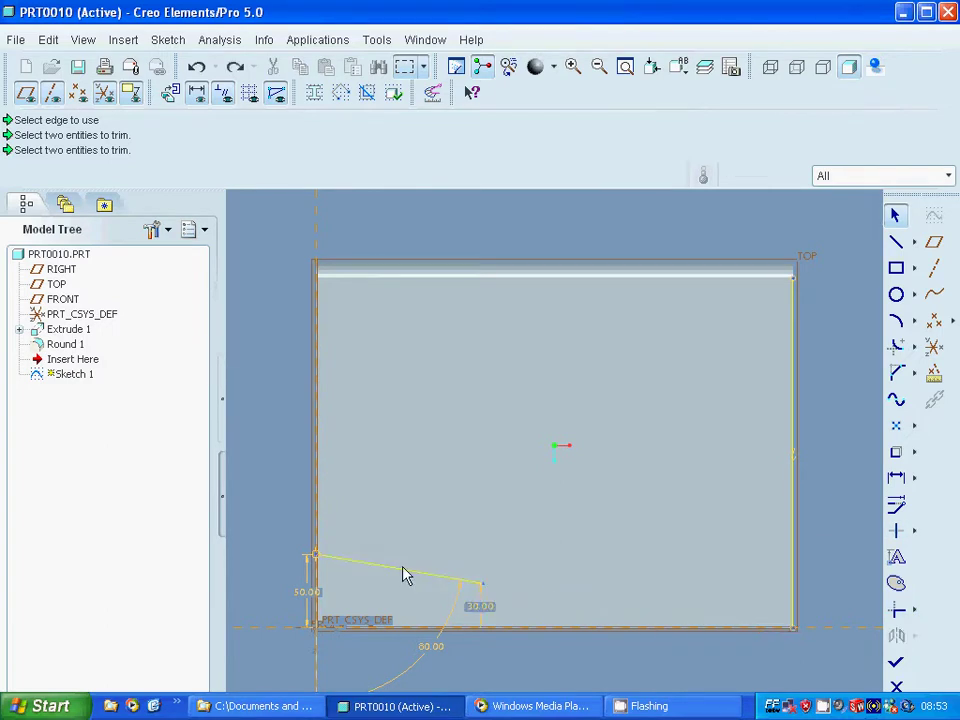
- Delete the short slanted line from the sketch, keeping the projected right edge
{"action": "left_click", "coordinate": [415, 578]}
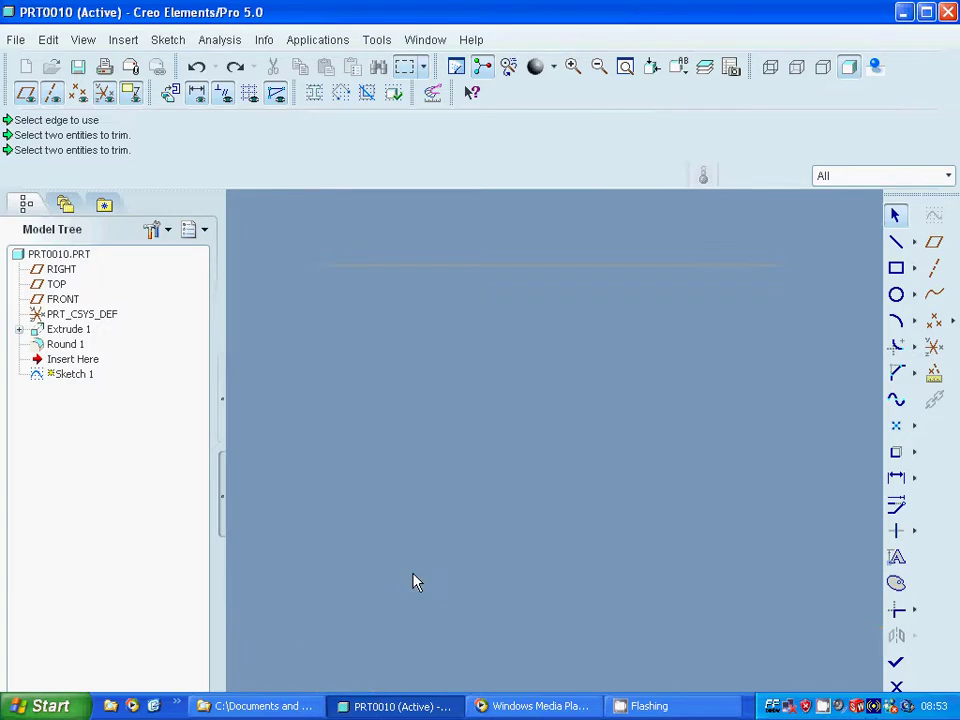
{"action": "right_click", "coordinate": [416, 582]}
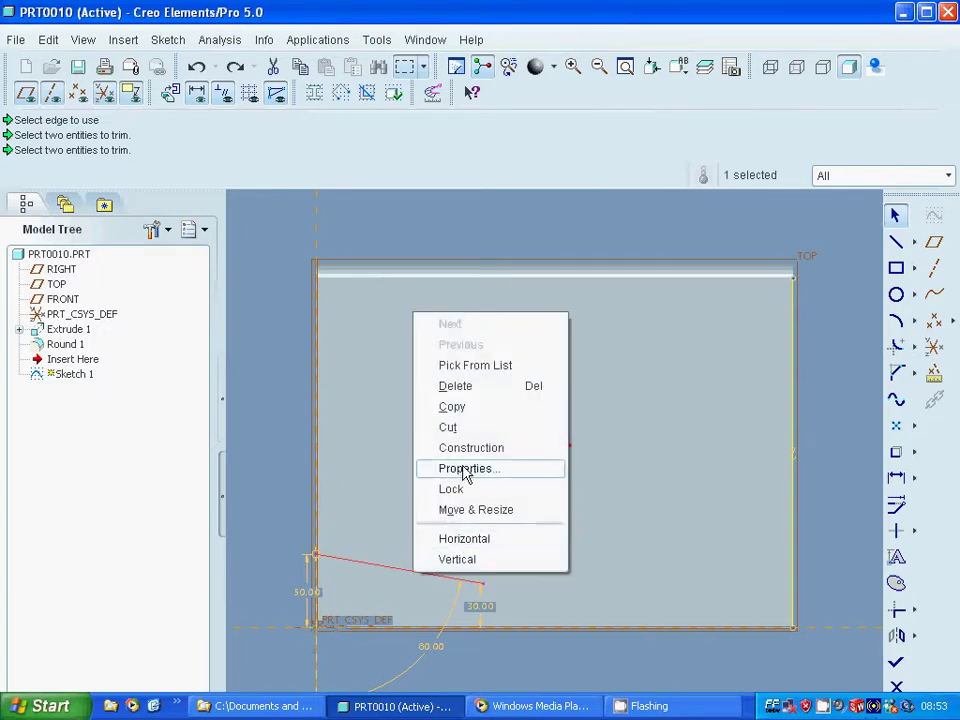
{"action": "left_click", "coordinate": [456, 386]}
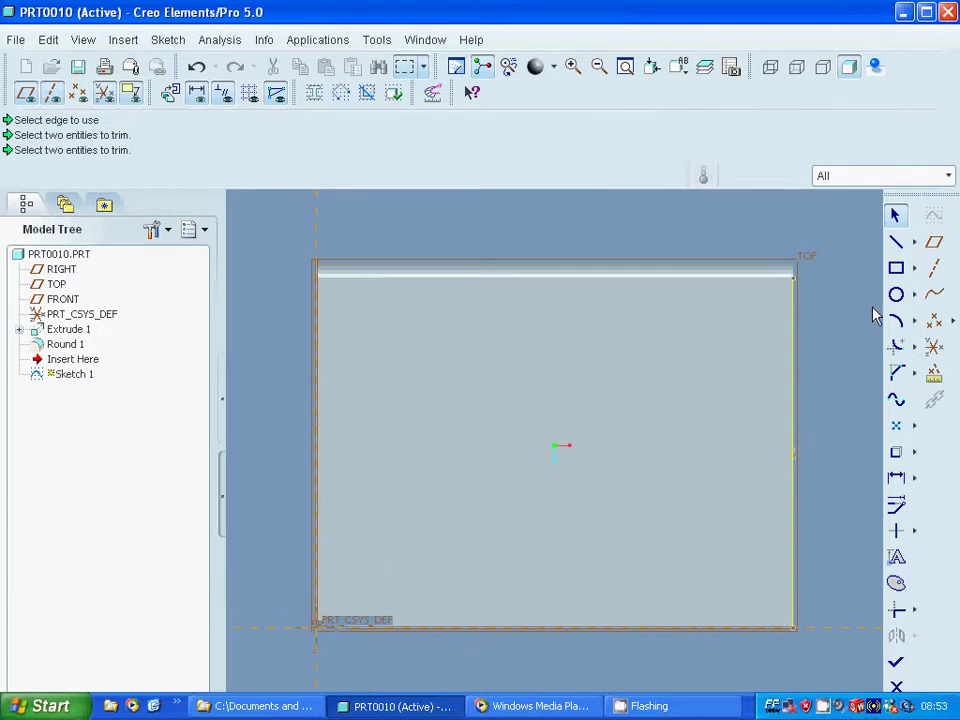
- Sketch a slanted line from the face's left edge to the projected right edge, at about 82° to it and ending about 29 above the bottom
{"action": "left_click", "coordinate": [896, 241]}
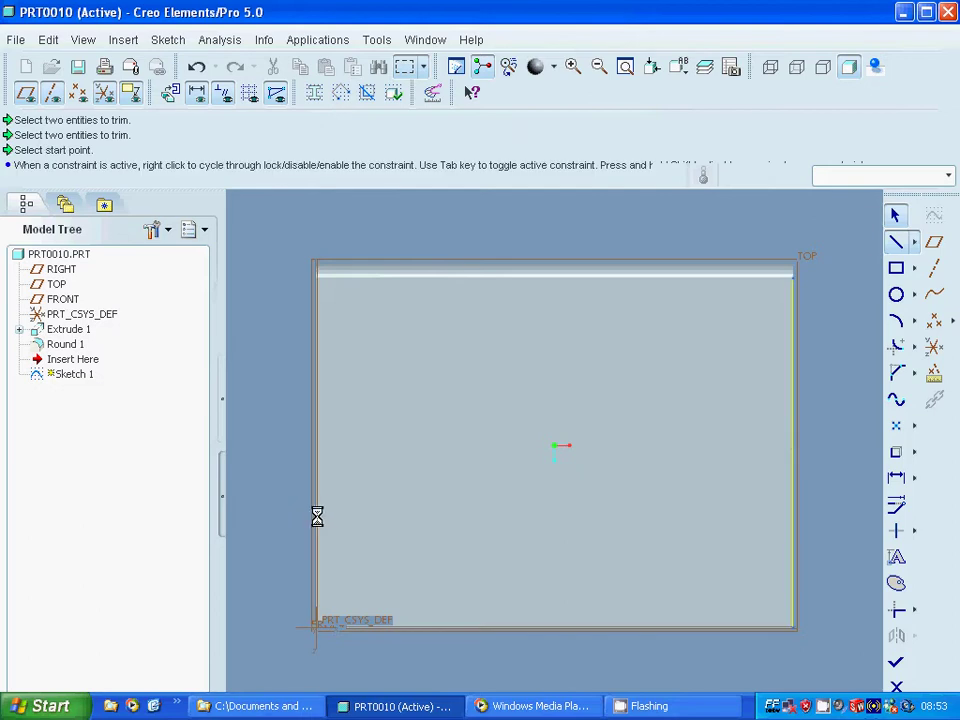
{"action": "left_click", "coordinate": [316, 627]}
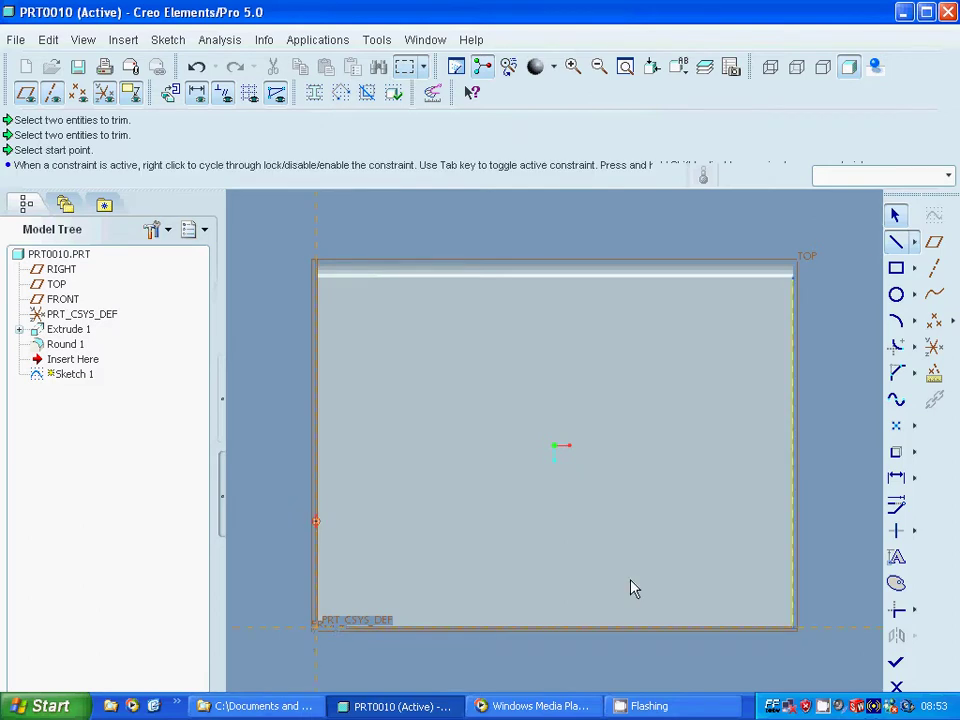
{"action": "left_click", "coordinate": [793, 585]}
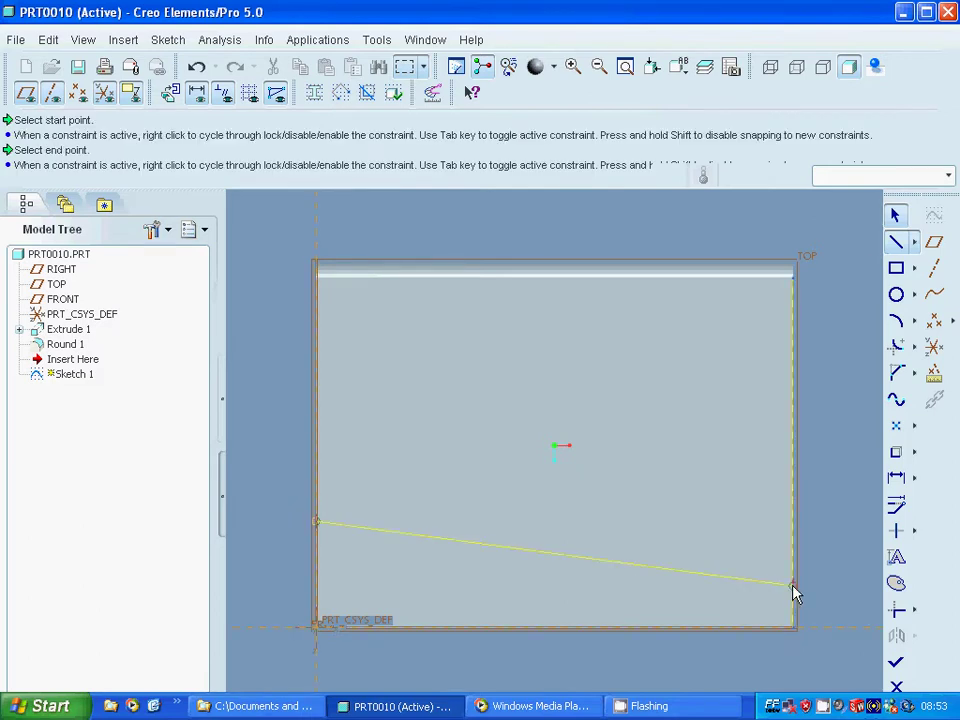
{"action": "middle_click", "coordinate": [806, 595]}
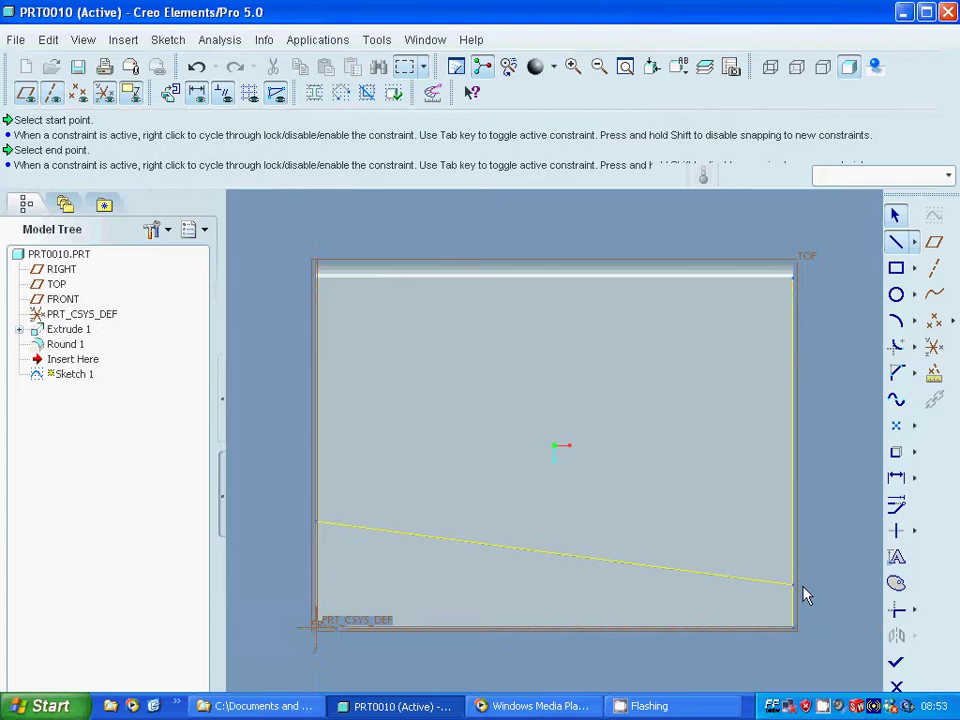
{"action": "left_click", "coordinate": [895, 215]}
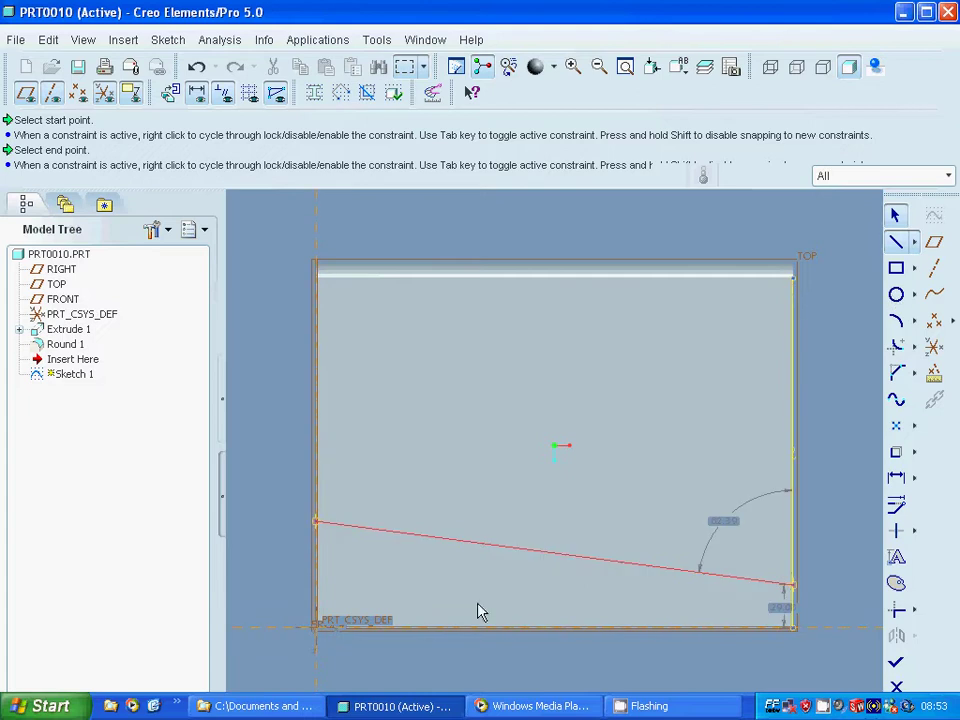
- Set the line's angle to the right edge to 80° and its right end's height to 30, and complete the sketch
{"action": "double_click", "coordinate": [724, 521]}
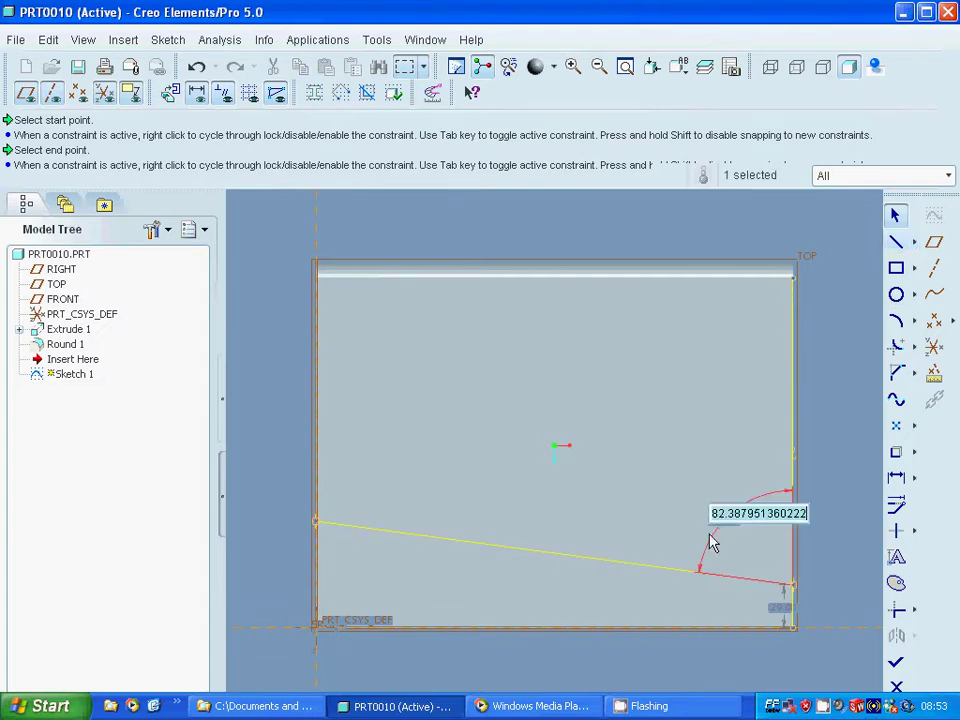
{"action": "type", "text": "80"}
{"action": "key", "text": "Return"}
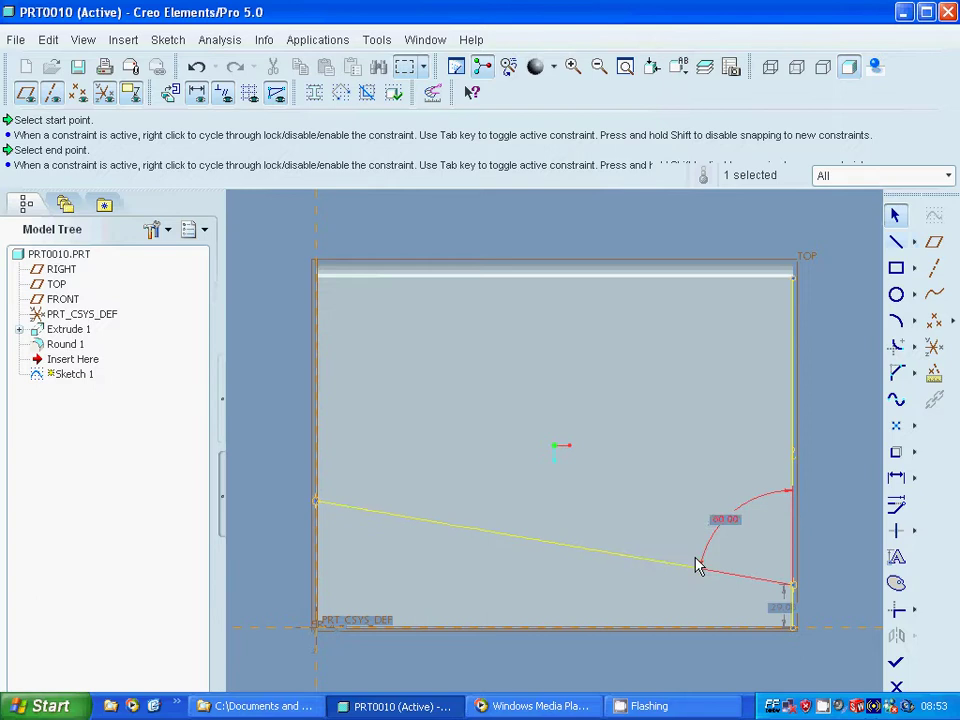
{"action": "left_click", "coordinate": [773, 609]}
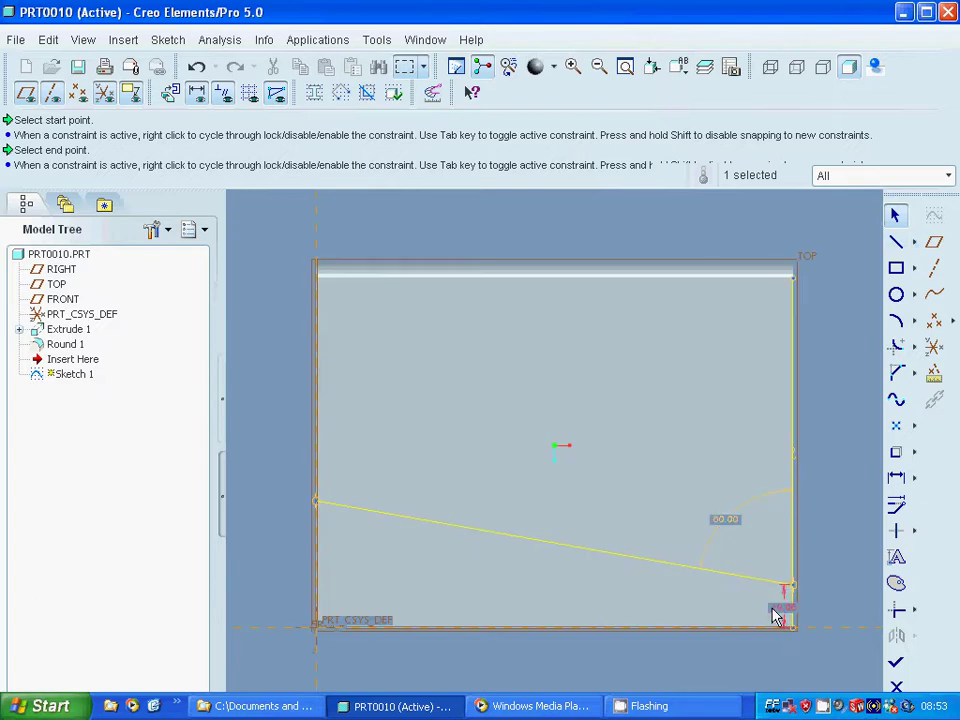
{"action": "double_click", "coordinate": [773, 609]}
{"action": "type", "text": "30"}
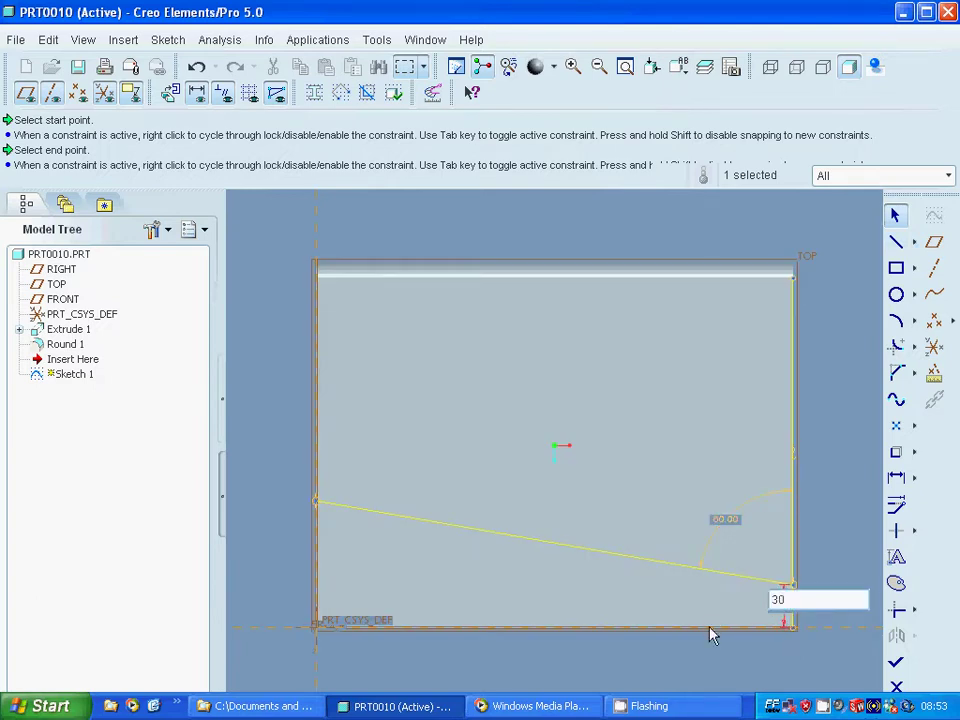
{"action": "key", "text": "Return"}
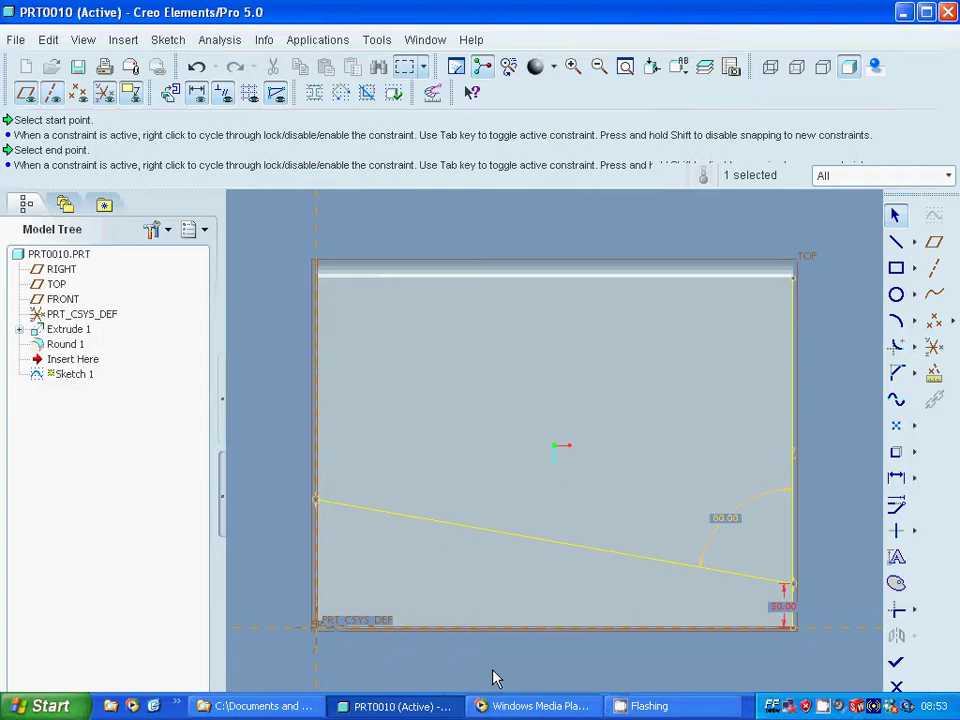
{"action": "left_click", "coordinate": [896, 662]}
{"action": "left_click", "coordinate": [838, 576]}
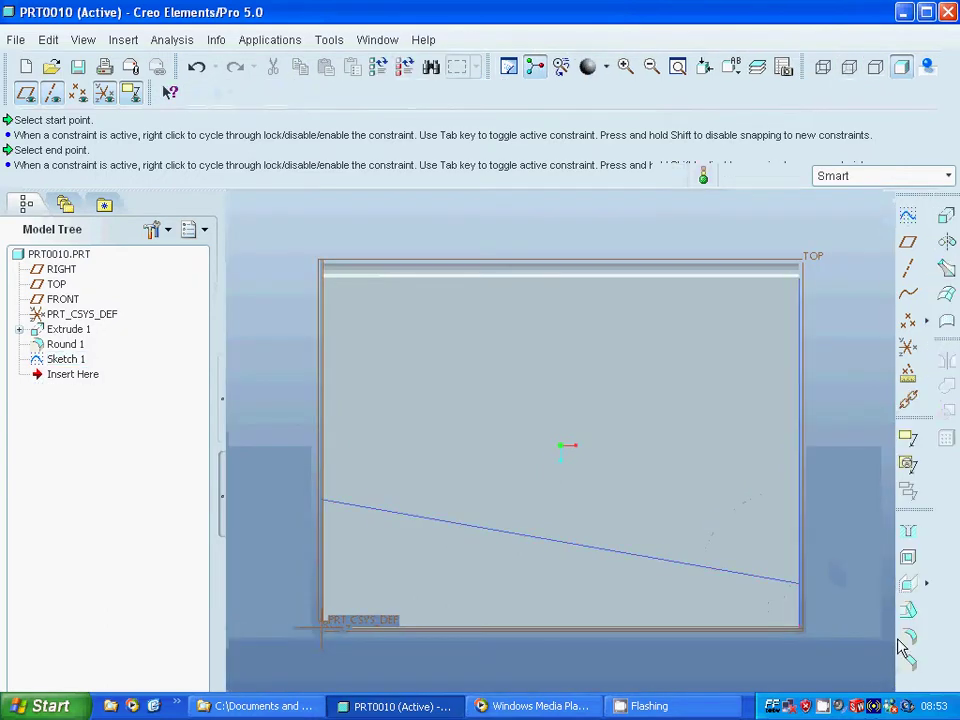
- Start a circular round defined through a curve, with the sketched slanted line as its driving curve
{"action": "left_click", "coordinate": [907, 640]}
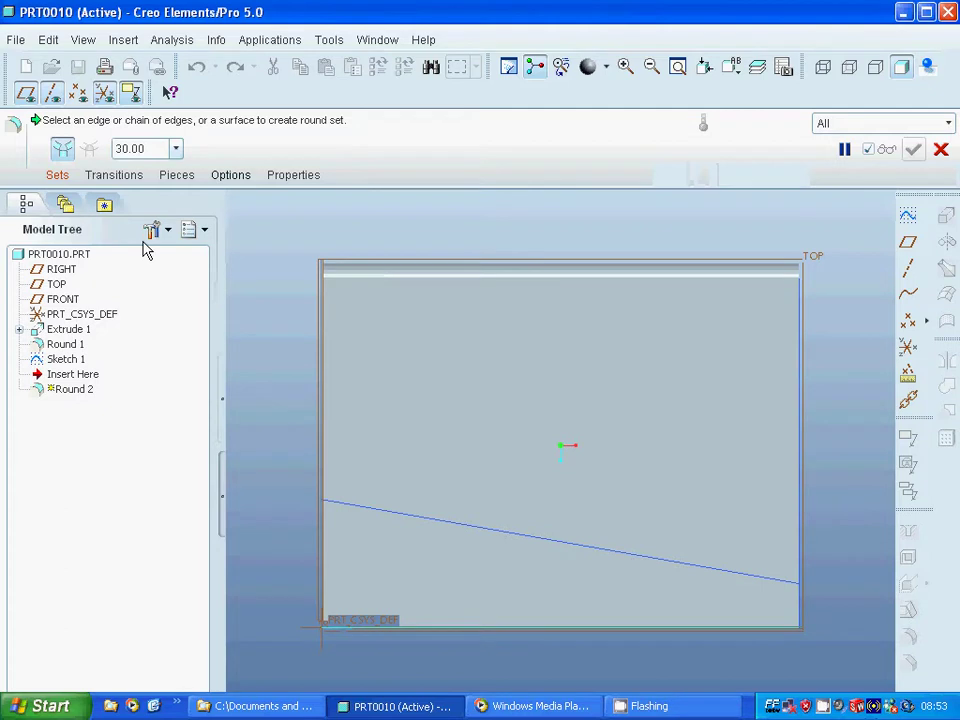
{"action": "left_click", "coordinate": [57, 174]}
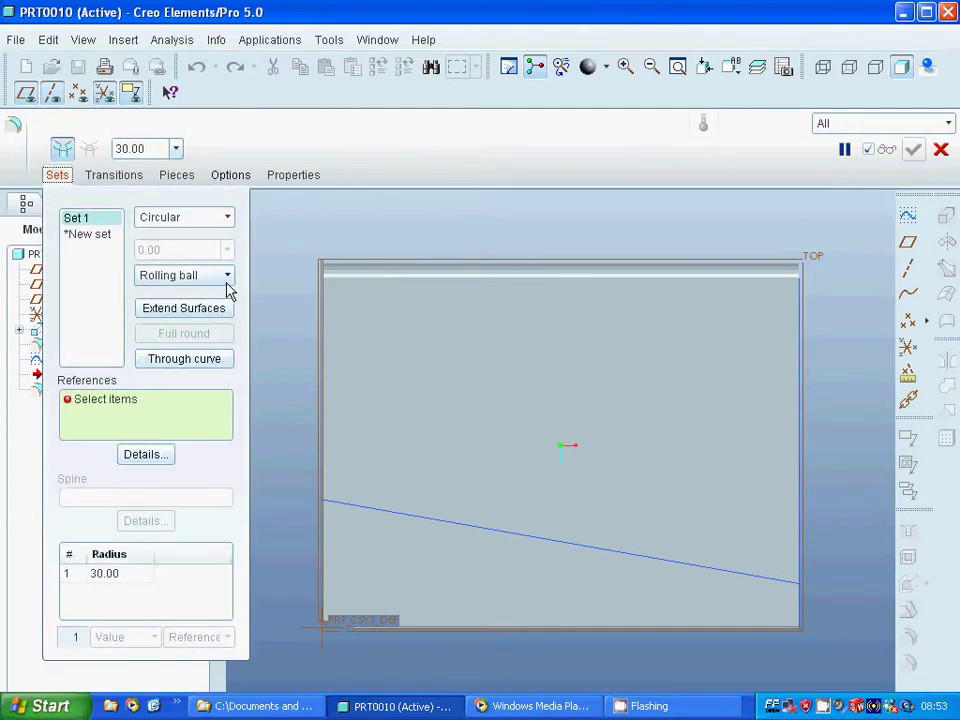
{"action": "left_click", "coordinate": [227, 279]}
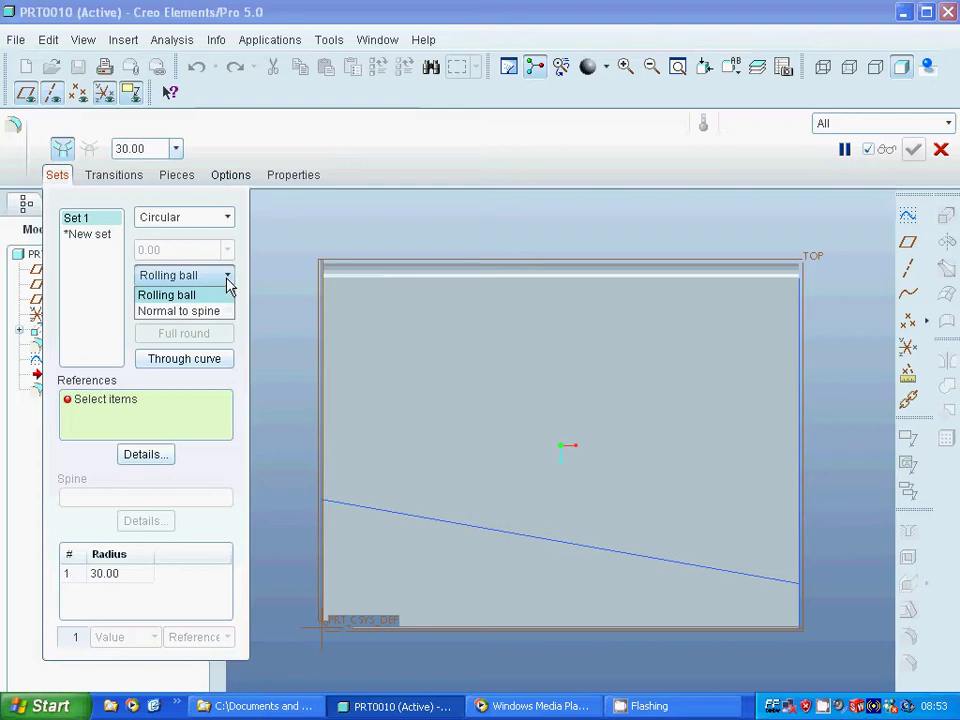
{"action": "left_click", "coordinate": [227, 279]}
{"action": "left_click", "coordinate": [228, 218]}
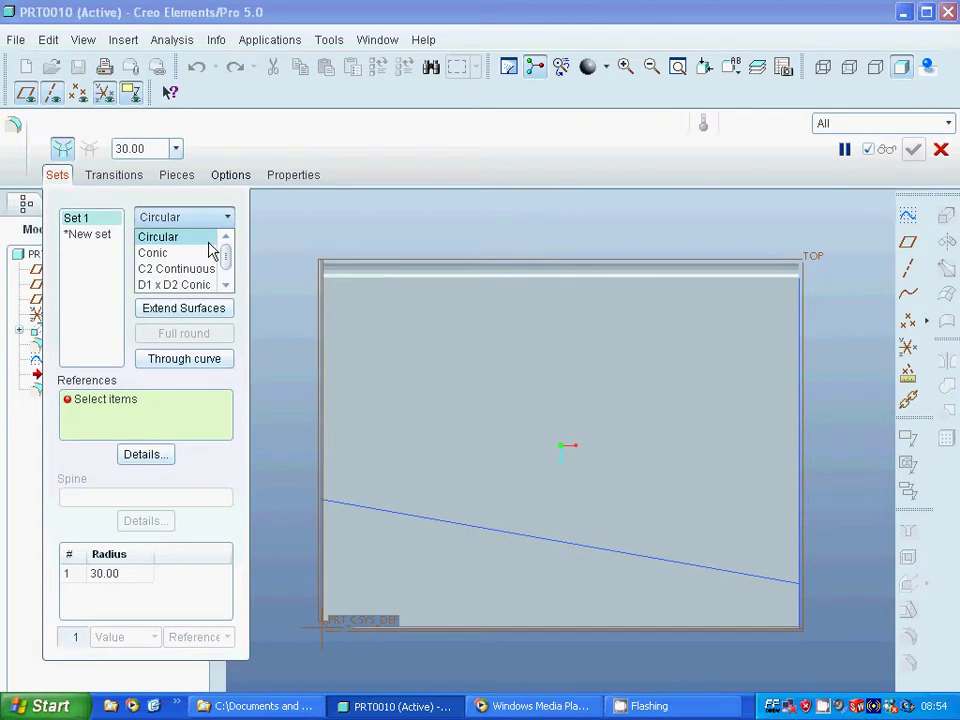
{"action": "left_click", "coordinate": [176, 366]}
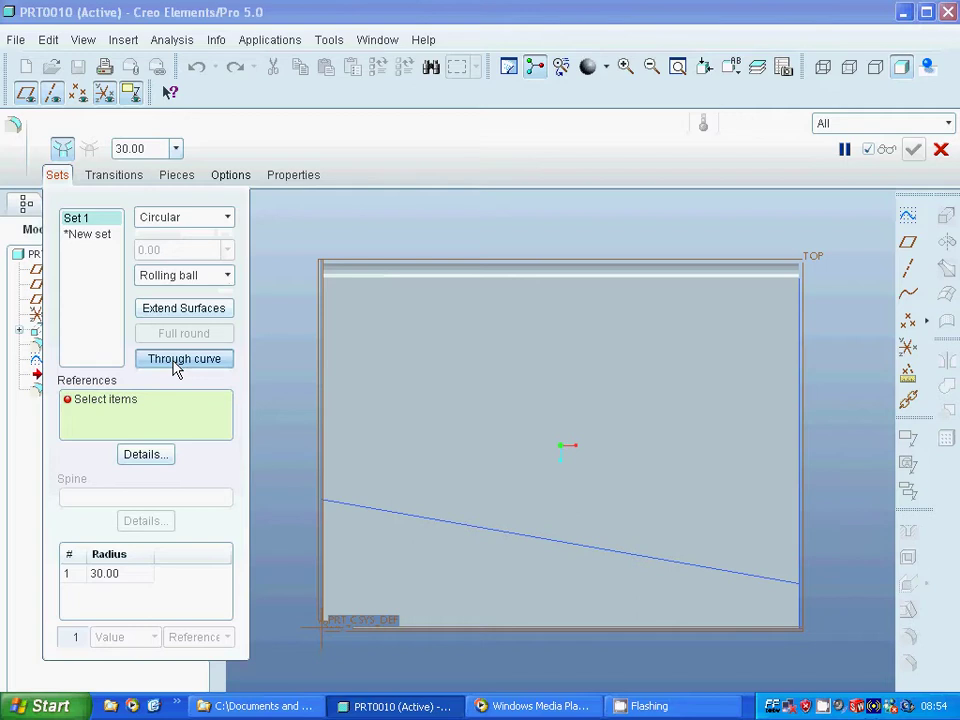
{"action": "left_click", "coordinate": [177, 365]}
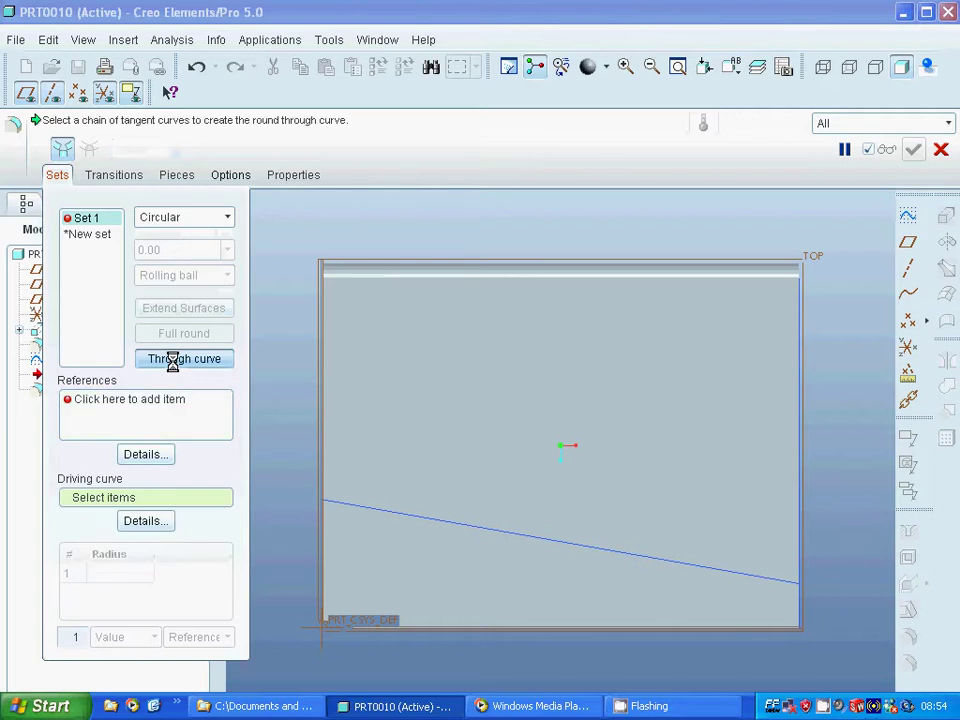
{"action": "left_click", "coordinate": [424, 518]}
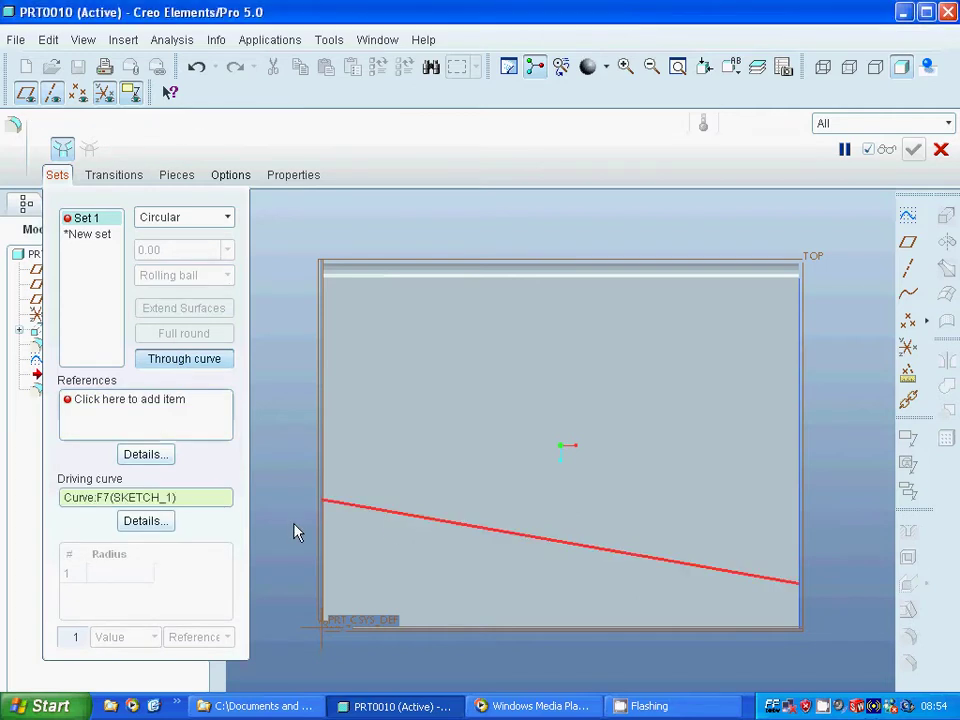
- Set the slanted line's face and the adjacent bottom face as the round's references, and complete the round
{"action": "left_click", "coordinate": [150, 399]}
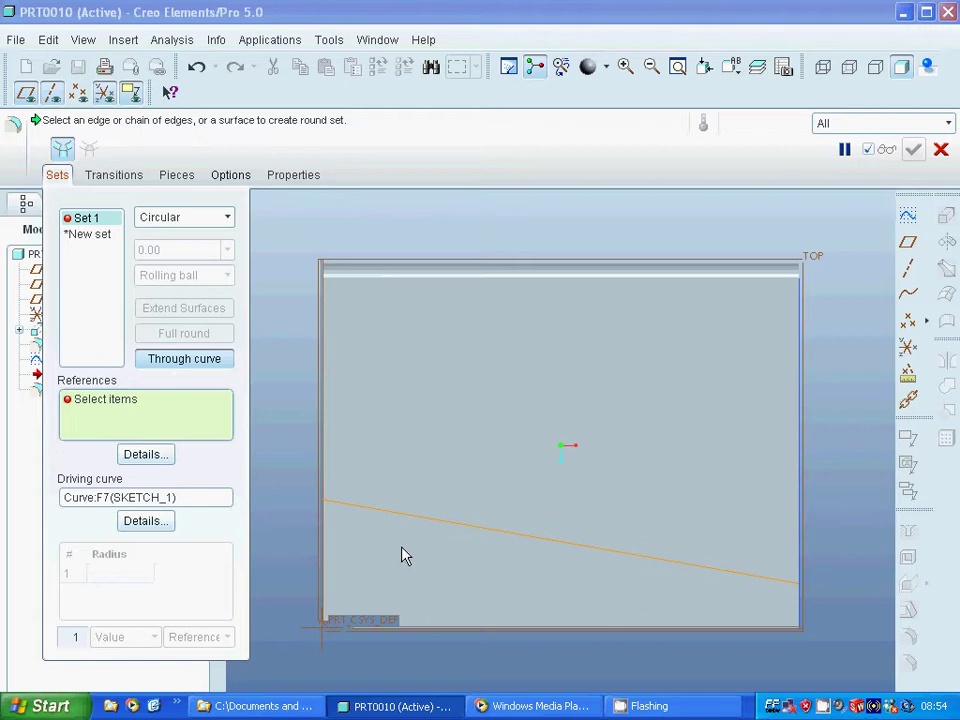
{"action": "left_click", "coordinate": [395, 545]}
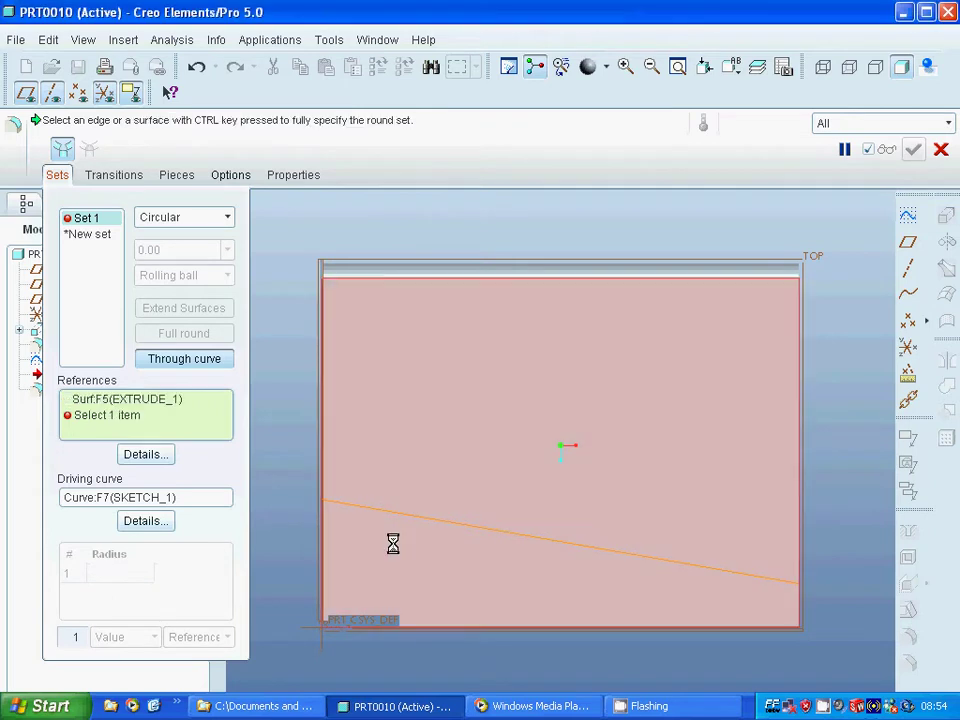
{"action": "mouse_move", "coordinate": [388, 544]}
{"action": "middle_mouse_down"}
{"action": "mouse_move", "coordinate": [364, 493]}
{"action": "mouse_move", "coordinate": [376, 560]}
{"action": "middle_mouse_up"}
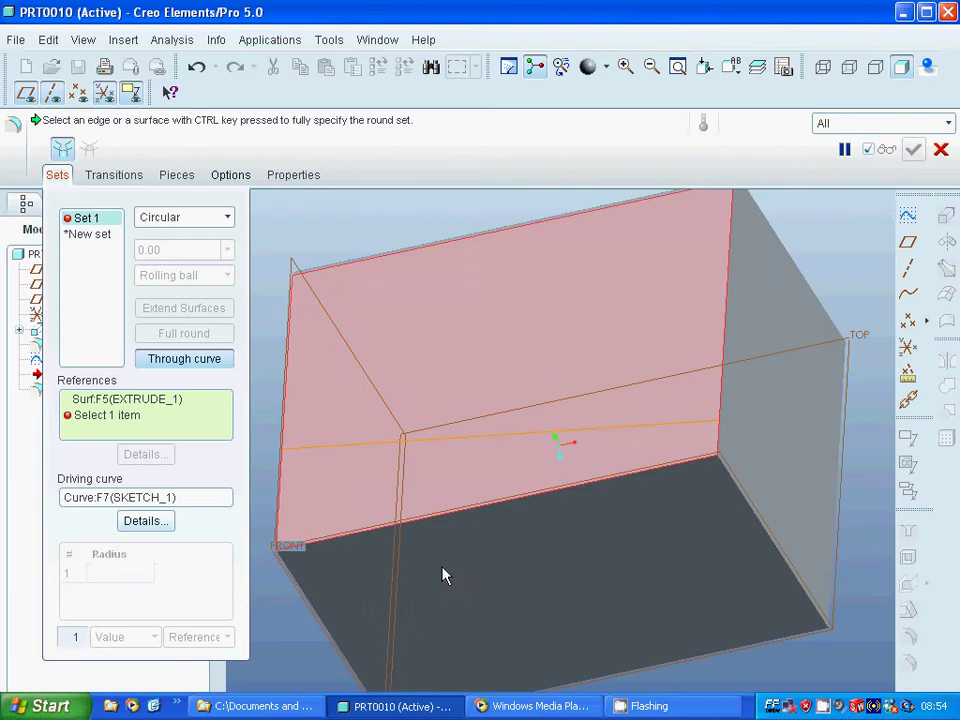
{"action": "left_click", "coordinate": [446, 568], "text": "ctrl"}
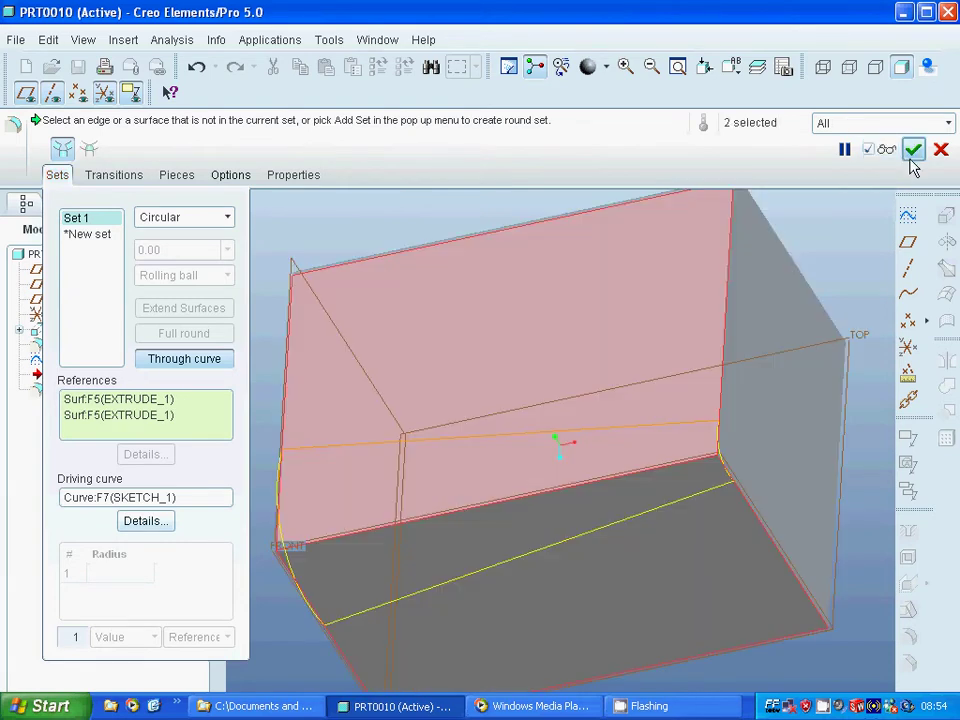
{"action": "left_click", "coordinate": [913, 150]}
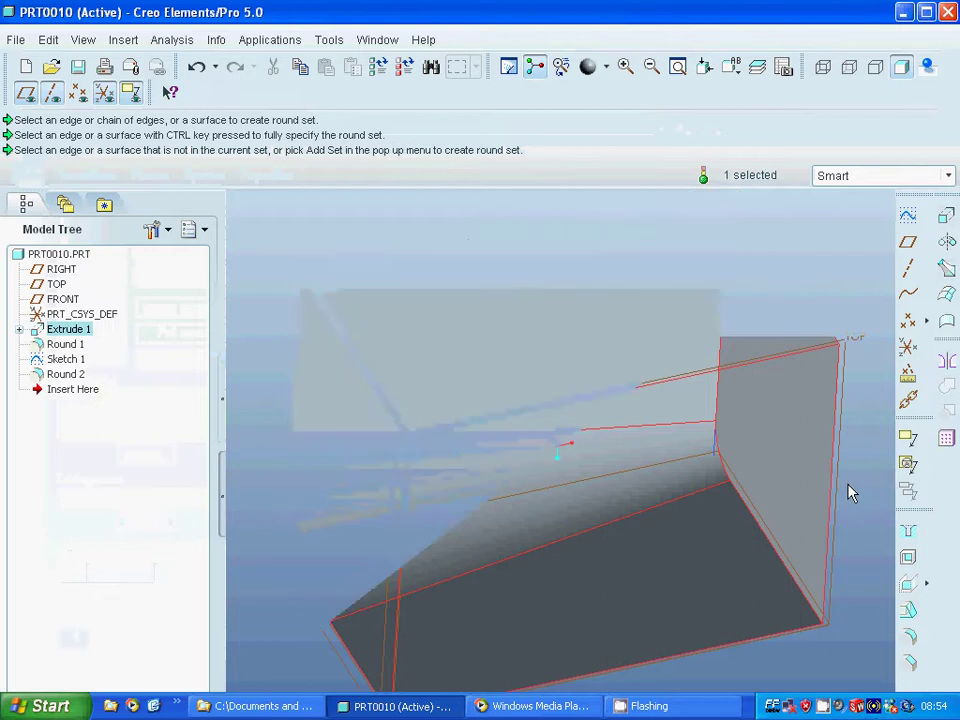
- Start a new sketch on the block's flat face opposite the slanted line's face, oriented by the RIGHT plane
{"action": "middle_click_drag", "start_coordinate": [847, 490], "coordinate": [776, 437]}
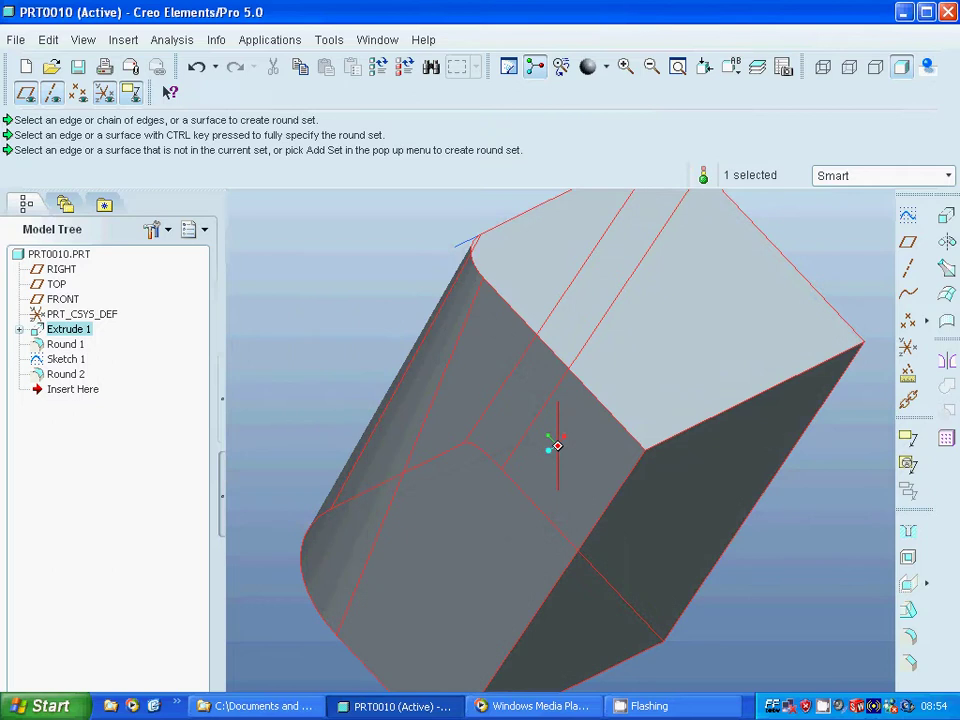
{"action": "middle_click_drag", "start_coordinate": [757, 482], "coordinate": [750, 452]}
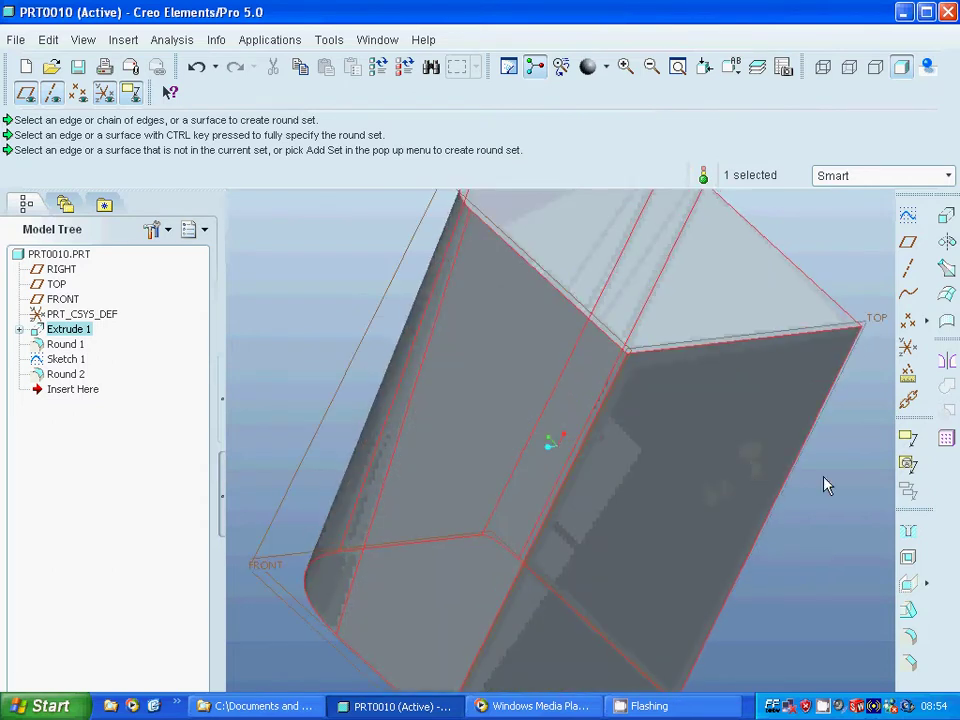
{"action": "left_click", "coordinate": [907, 215]}
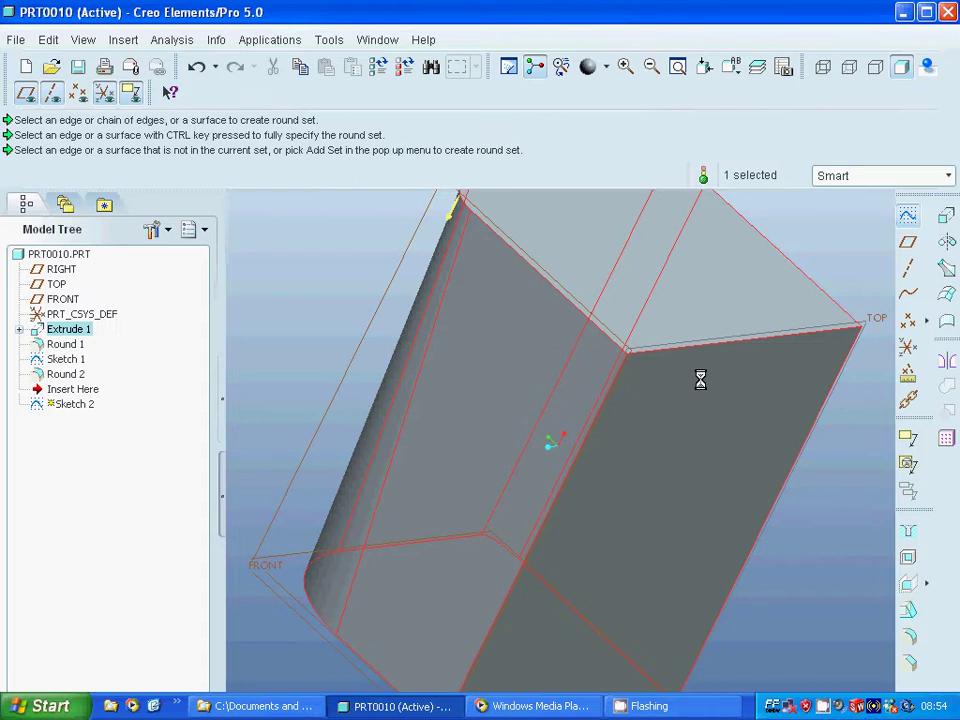
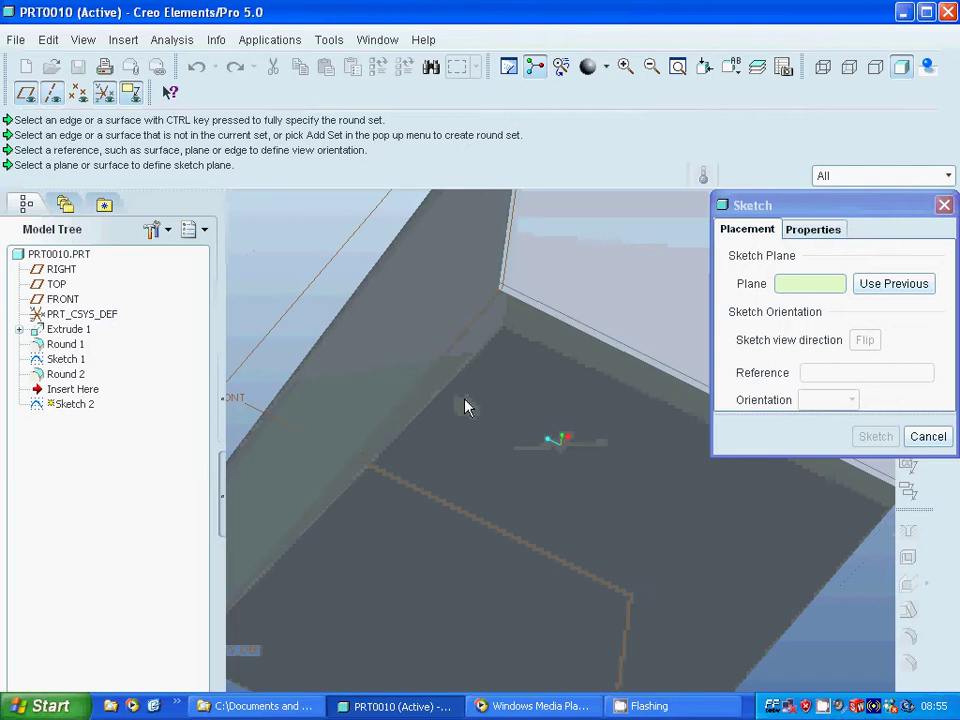
{"action": "left_click", "coordinate": [465, 403]}
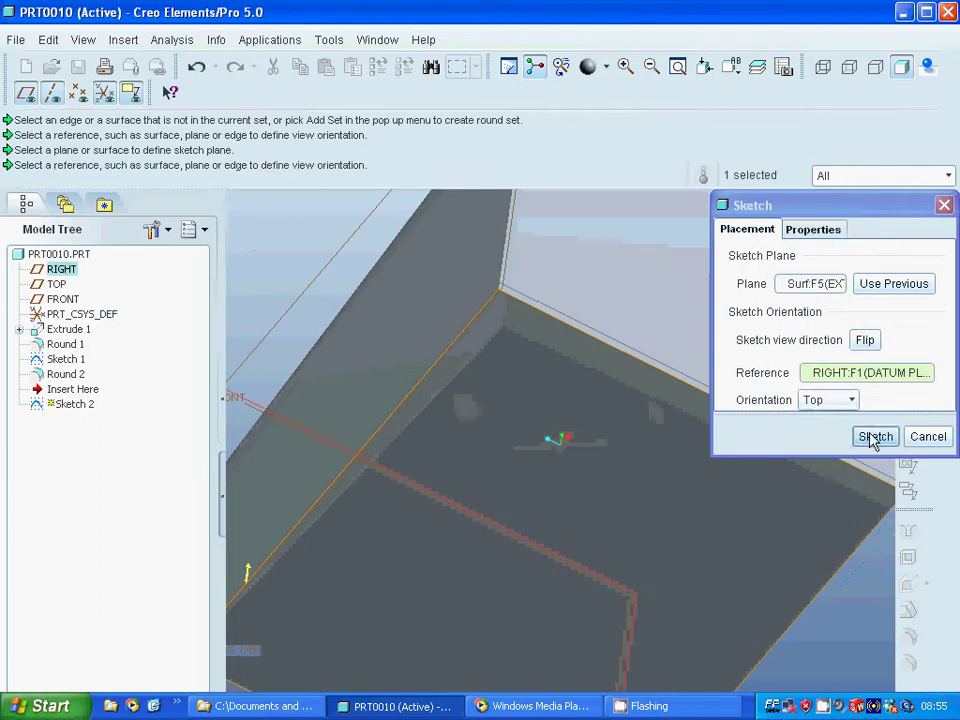
{"action": "left_click", "coordinate": [873, 436]}
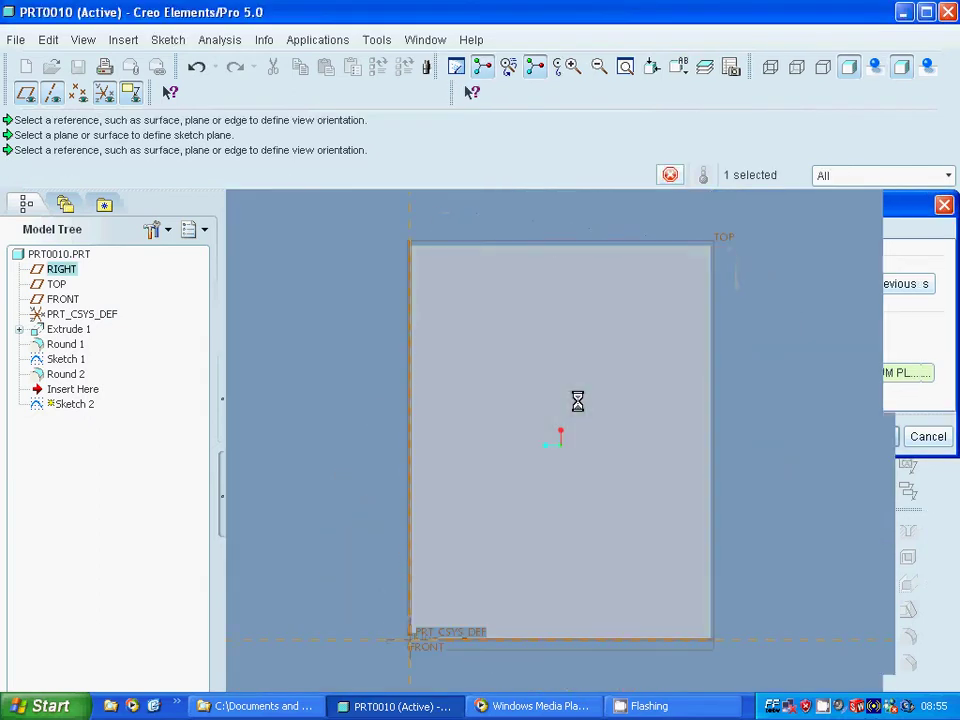
- Sketch two connected lines from the face's bottom edge at about 71°, bending mid-face by about 134° to the left vertical reference above the face
{"action": "left_click", "coordinate": [895, 246]}
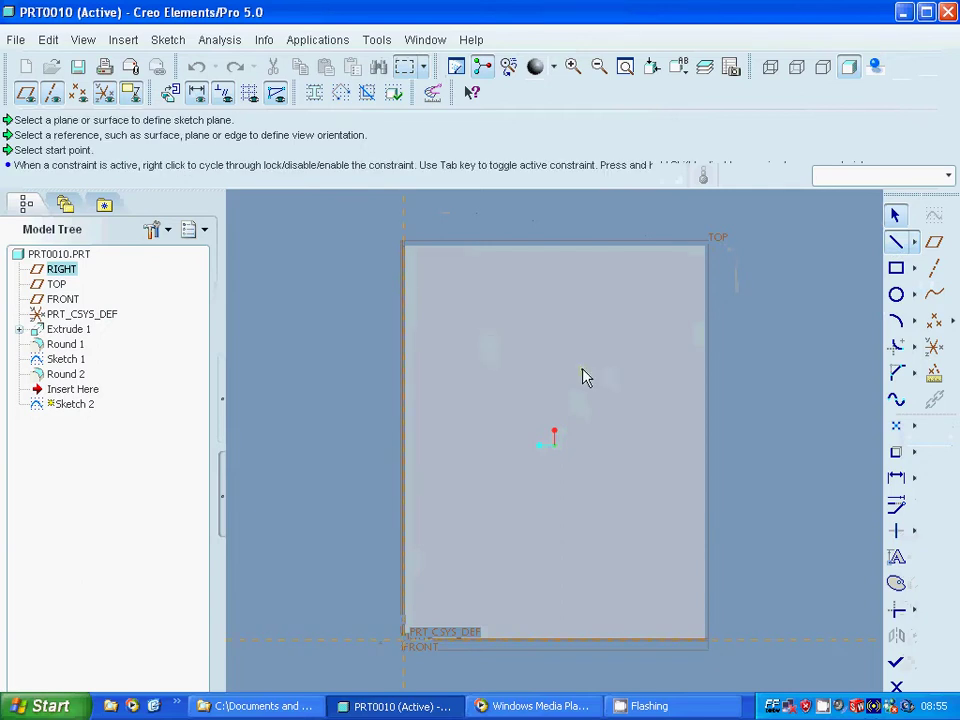
{"action": "left_click", "coordinate": [465, 644]}
{"action": "left_click", "coordinate": [530, 447]}
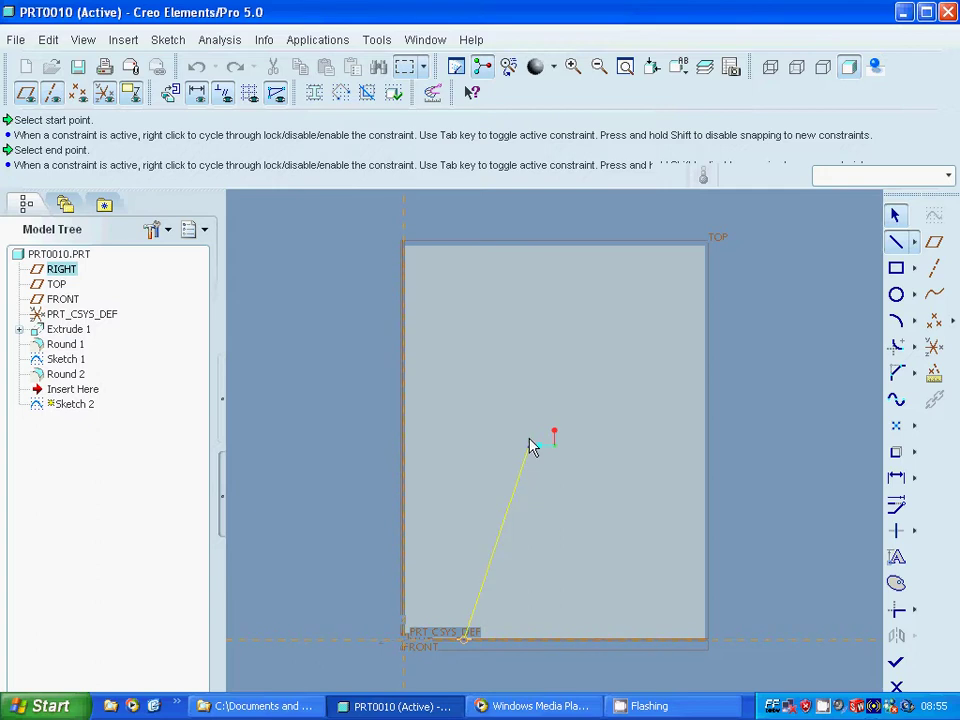
{"action": "middle_click", "coordinate": [531, 446]}
{"action": "left_click", "coordinate": [455, 222]}
{"action": "middle_click", "coordinate": [501, 229]}
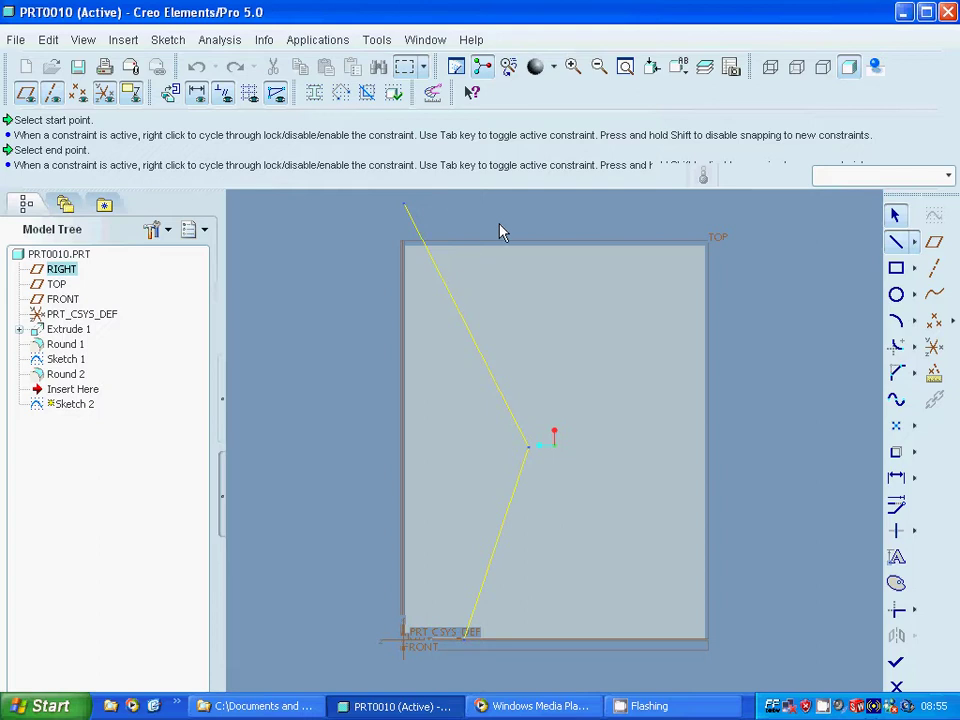
- Fillet the corner between the two sketched lines with a circular arc and set its radius to 100
{"action": "left_click", "coordinate": [896, 346]}
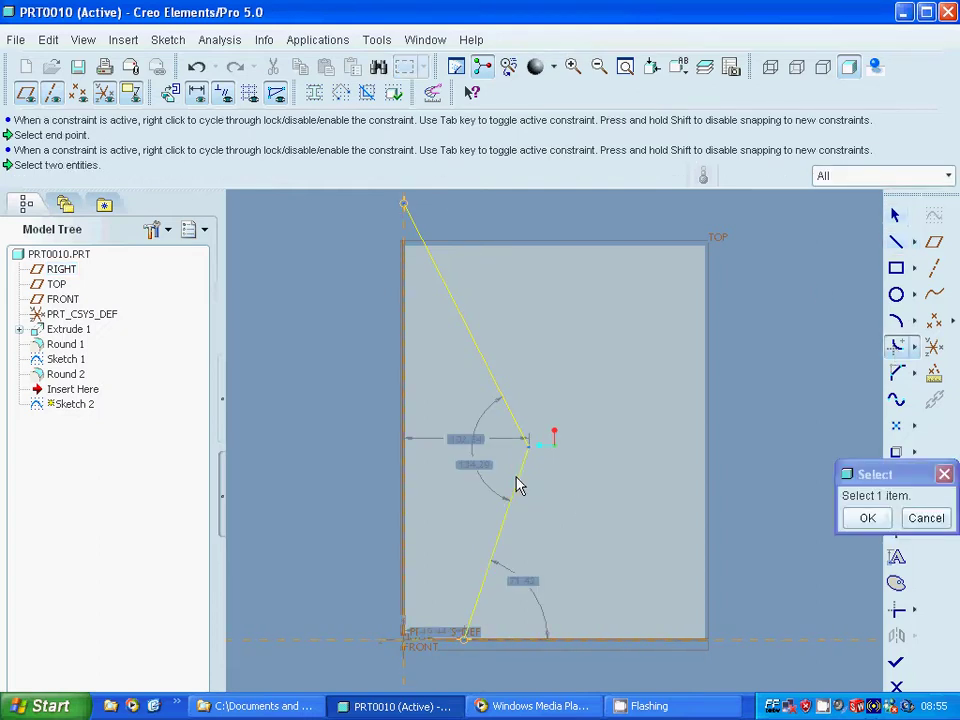
{"action": "left_click", "coordinate": [516, 484]}
{"action": "left_click", "coordinate": [514, 429]}
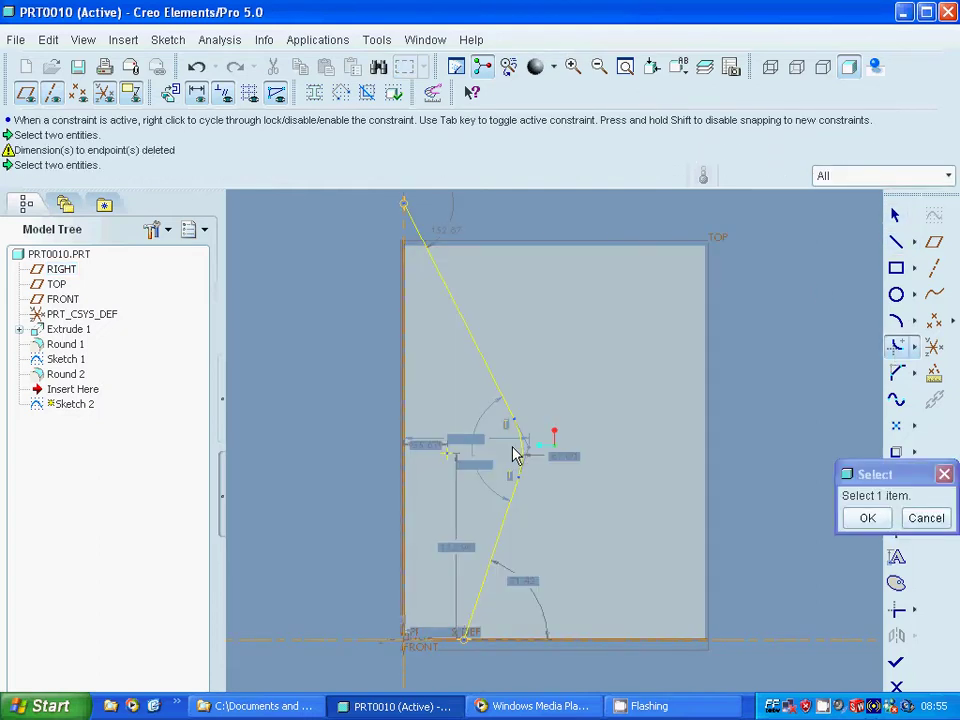
{"action": "left_click", "coordinate": [578, 467]}
{"action": "left_click", "coordinate": [867, 519]}
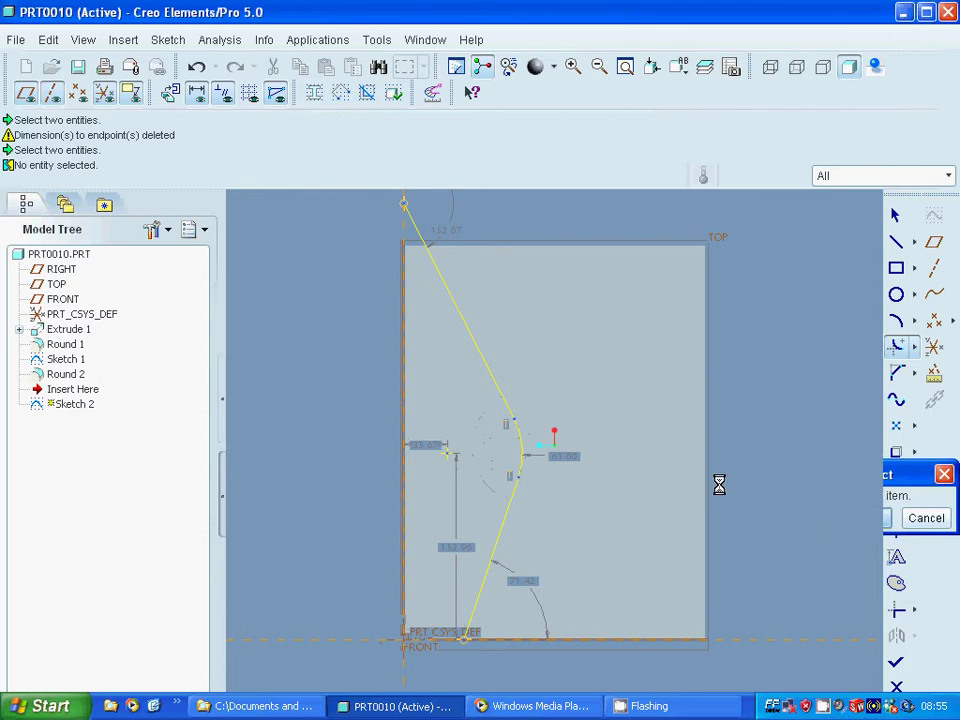
{"action": "double_click", "coordinate": [556, 455]}
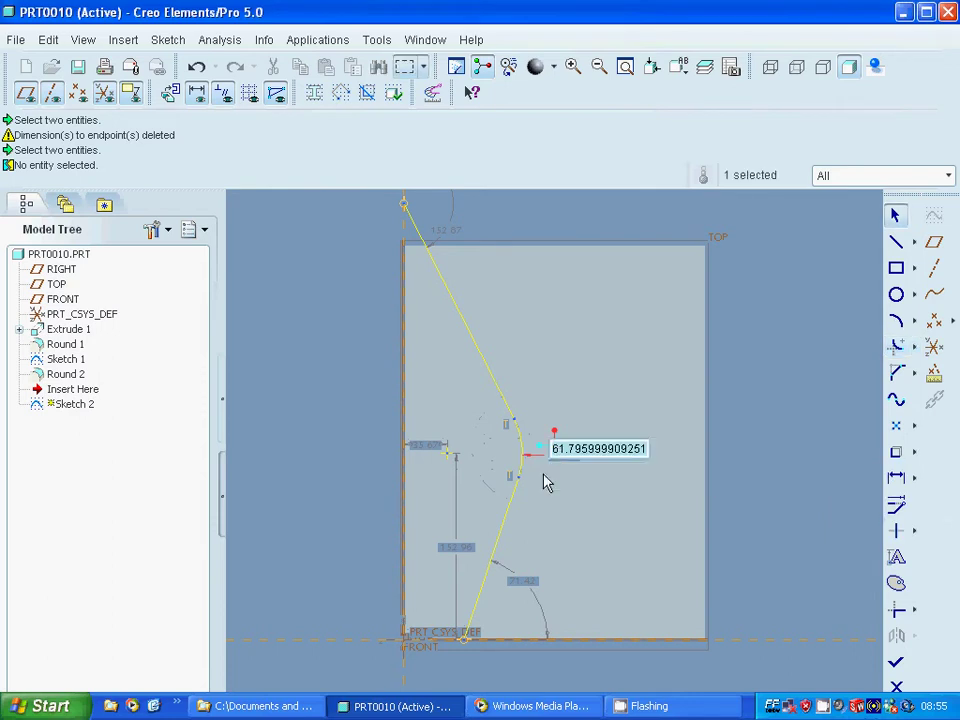
{"action": "type", "text": "100"}
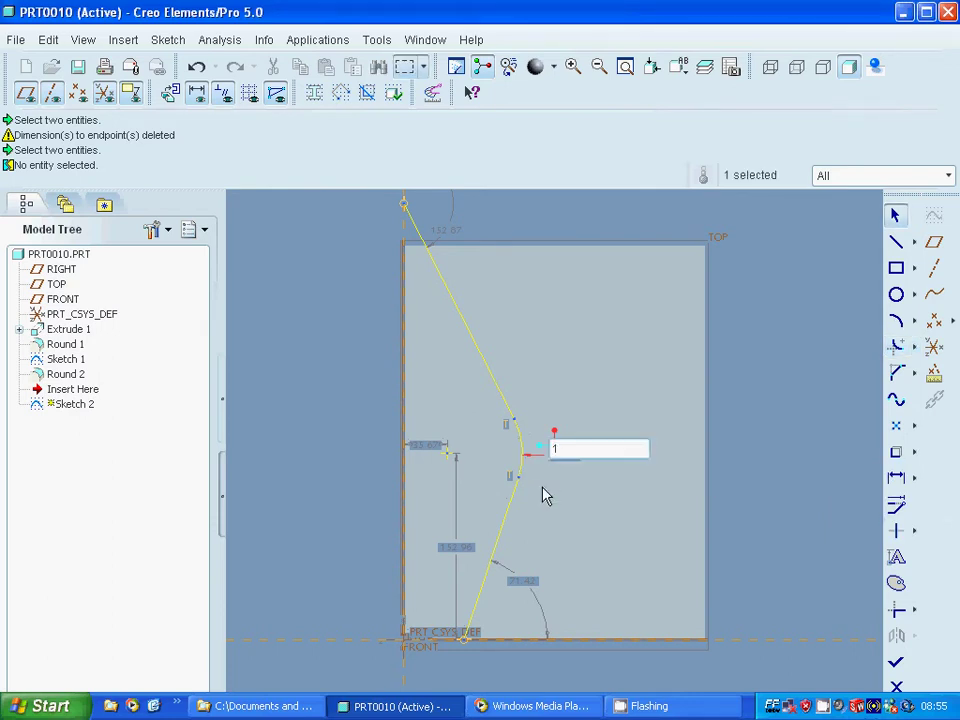
{"action": "key", "text": "Return"}
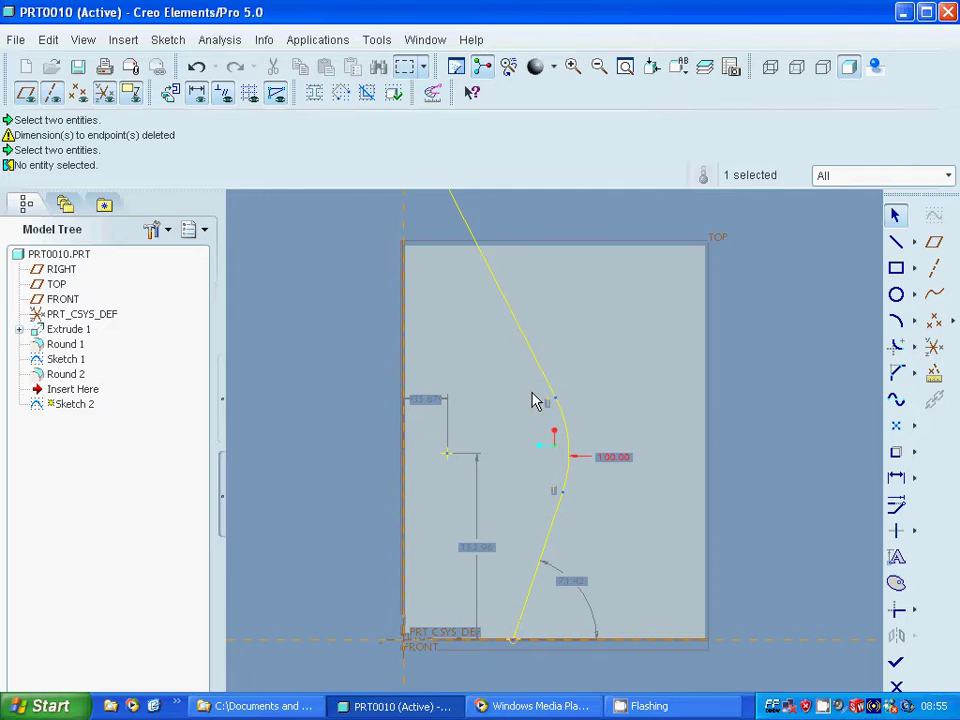
- Project the face's top edge into the sketch and corner-trim it with the upper slanted line, keeping the edge's left part
{"action": "scroll", "coordinate": [592, 302], "scroll_direction": "down", "scroll_amount": 2}
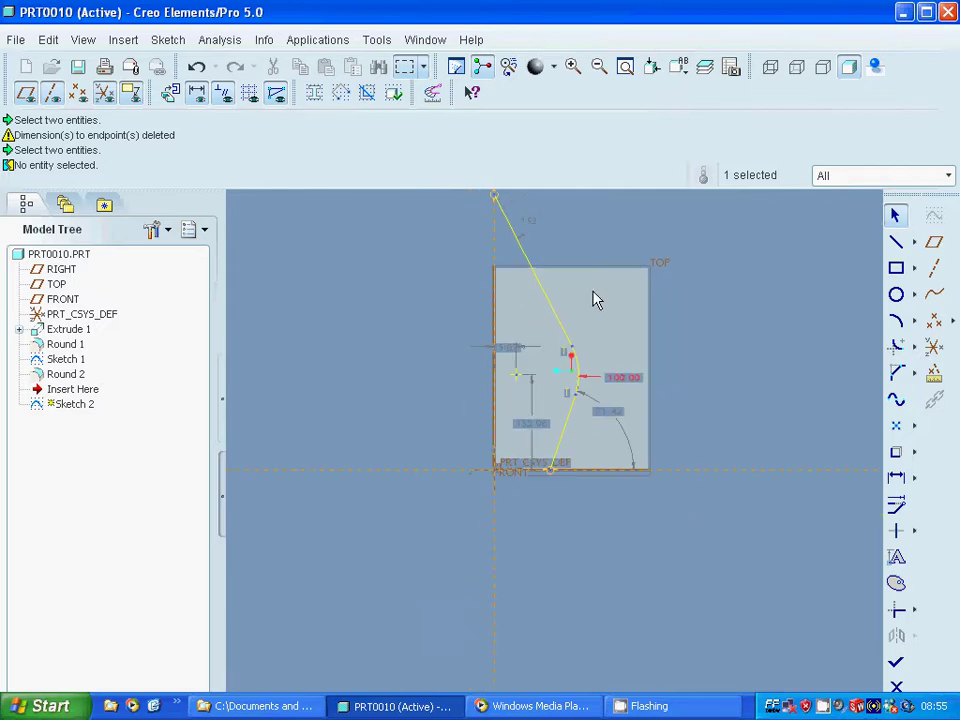
{"action": "scroll", "coordinate": [594, 300], "scroll_direction": "down", "scroll_amount": 1}
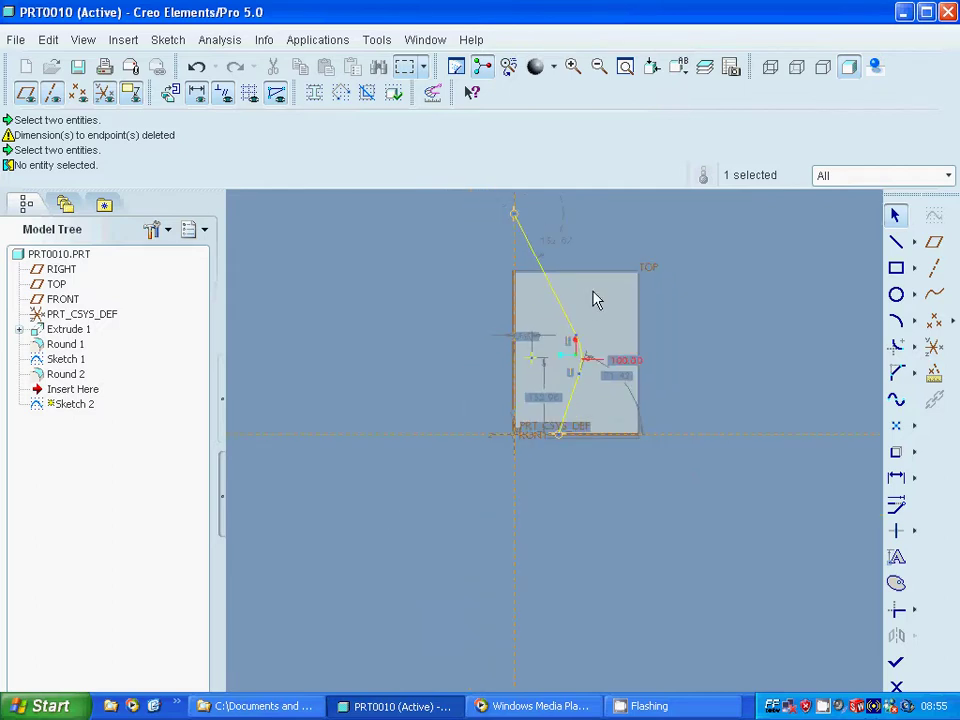
{"action": "left_click", "coordinate": [895, 452]}
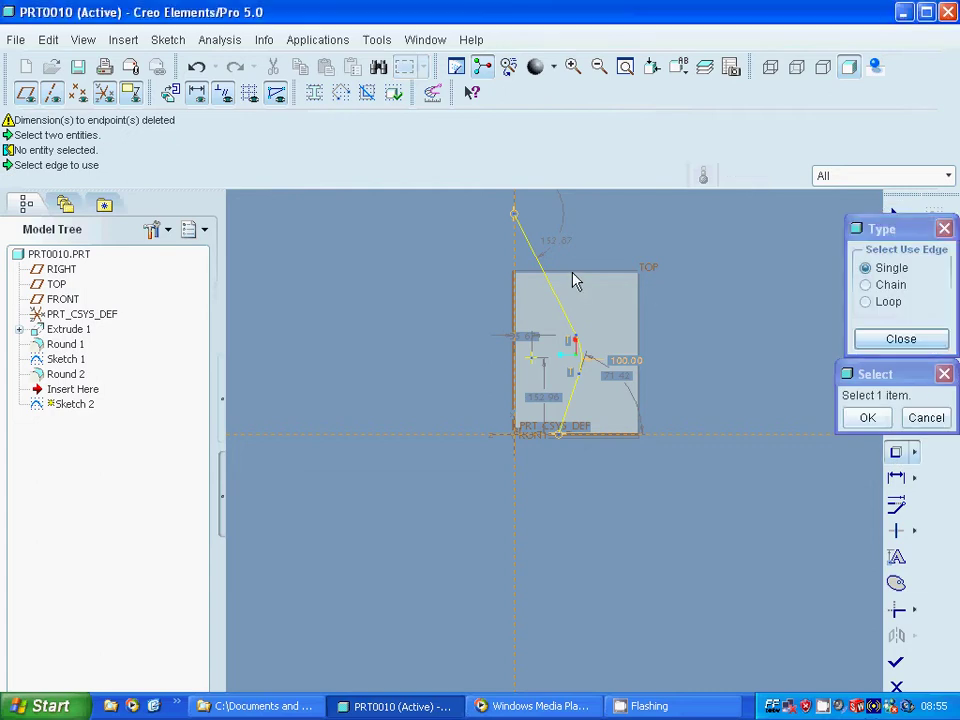
{"action": "left_click", "coordinate": [573, 275]}
{"action": "left_click", "coordinate": [896, 609]}
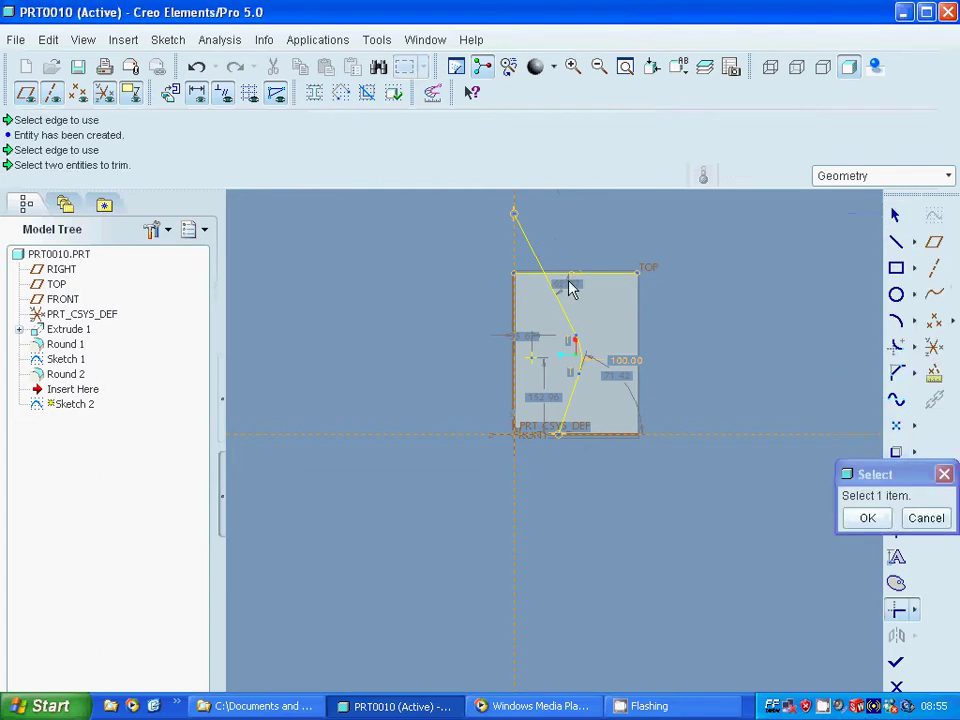
{"action": "left_click", "coordinate": [545, 280]}
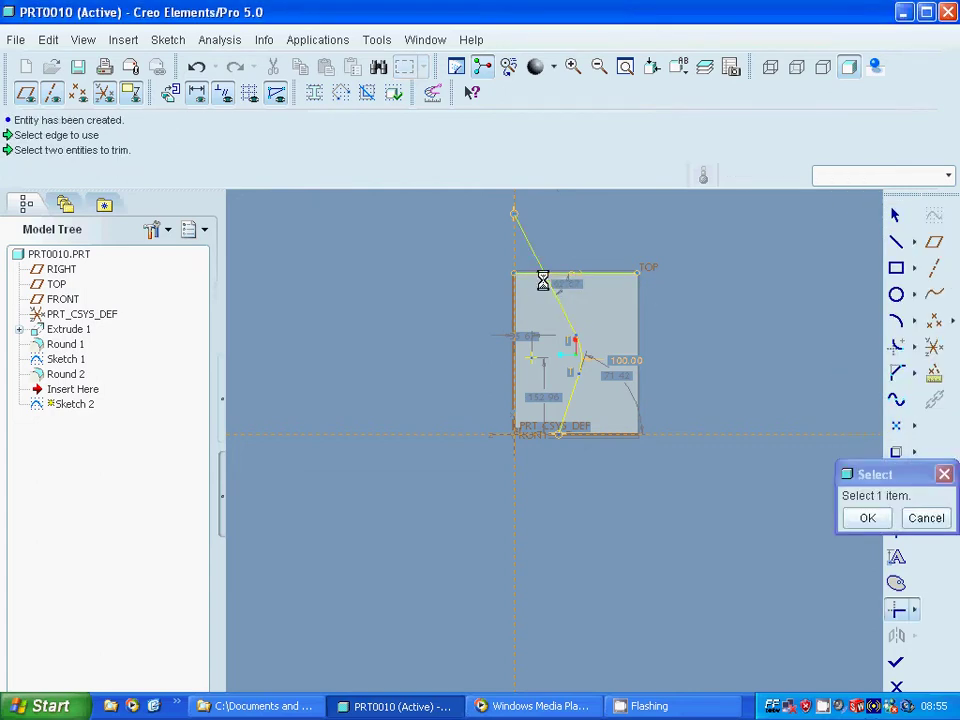
{"action": "left_click", "coordinate": [527, 281]}
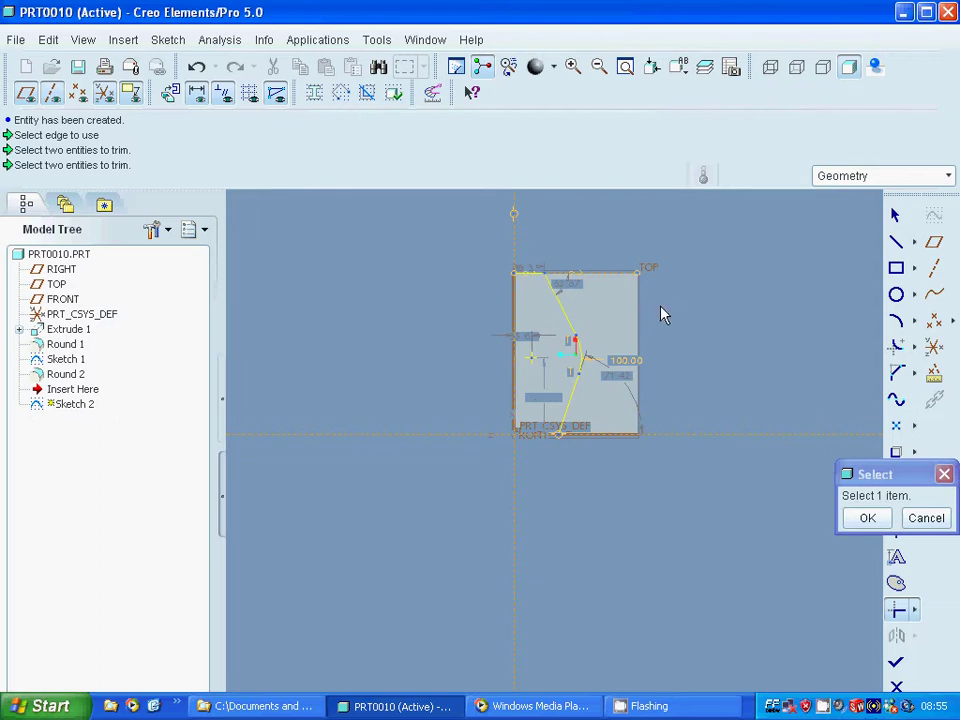
{"action": "left_click", "coordinate": [866, 517]}
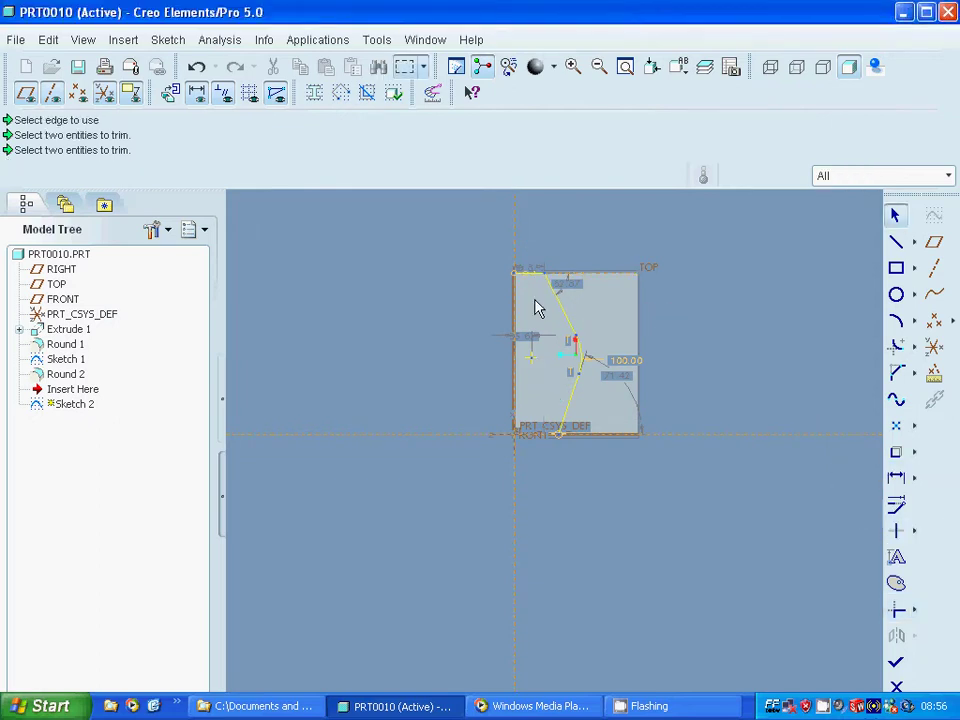
- Delete the leftover top-edge segment from the sketch and finish the sketch
{"action": "left_click", "coordinate": [523, 279]}
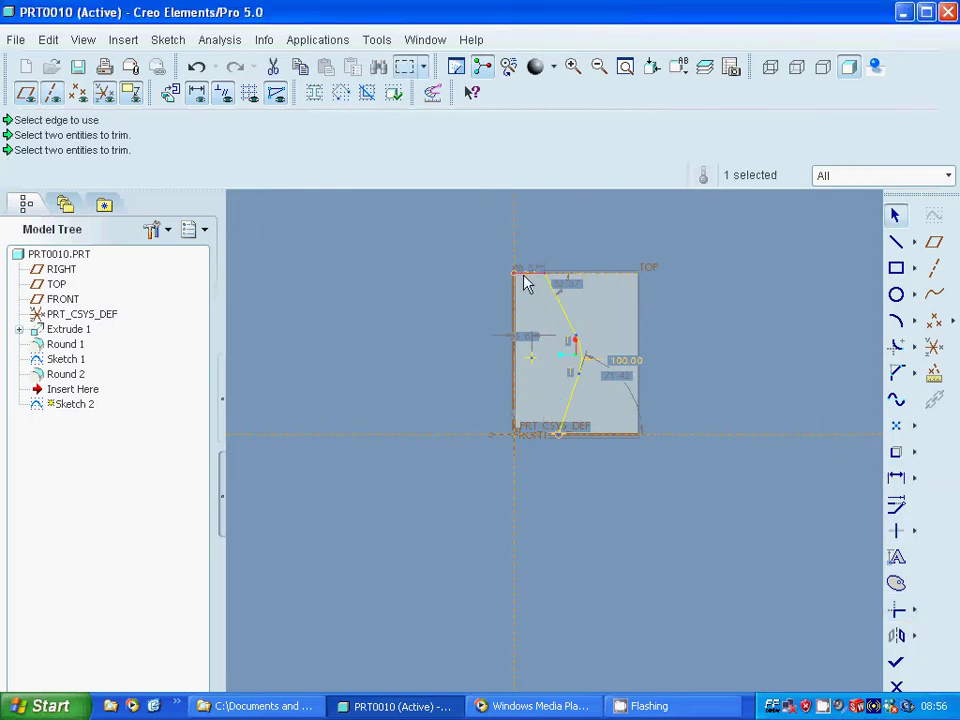
{"action": "right_click", "coordinate": [526, 280]}
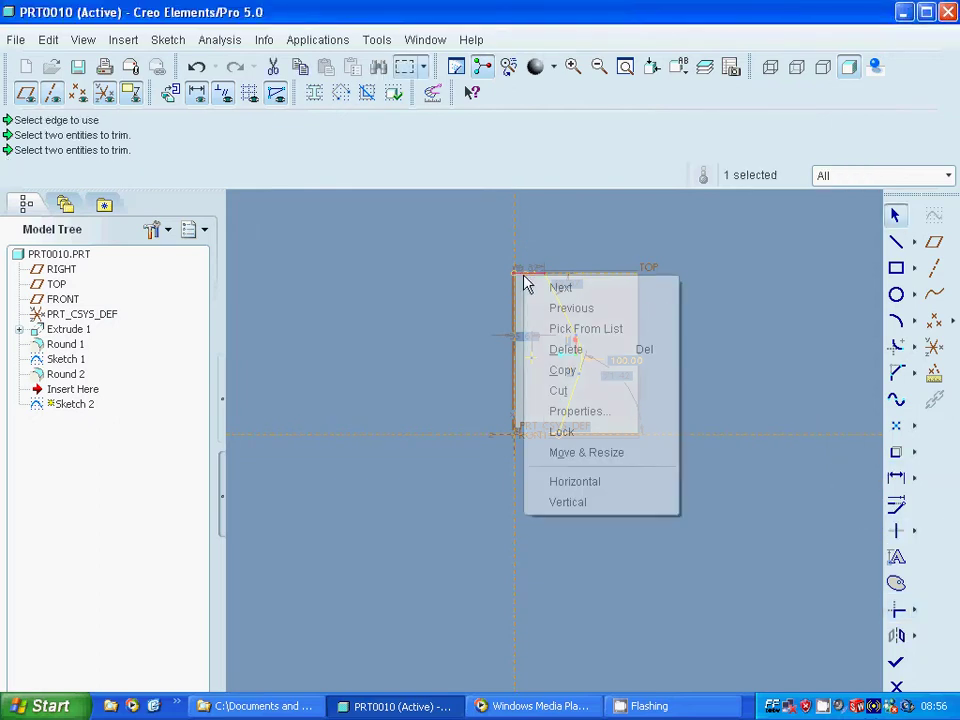
{"action": "left_click", "coordinate": [566, 370]}
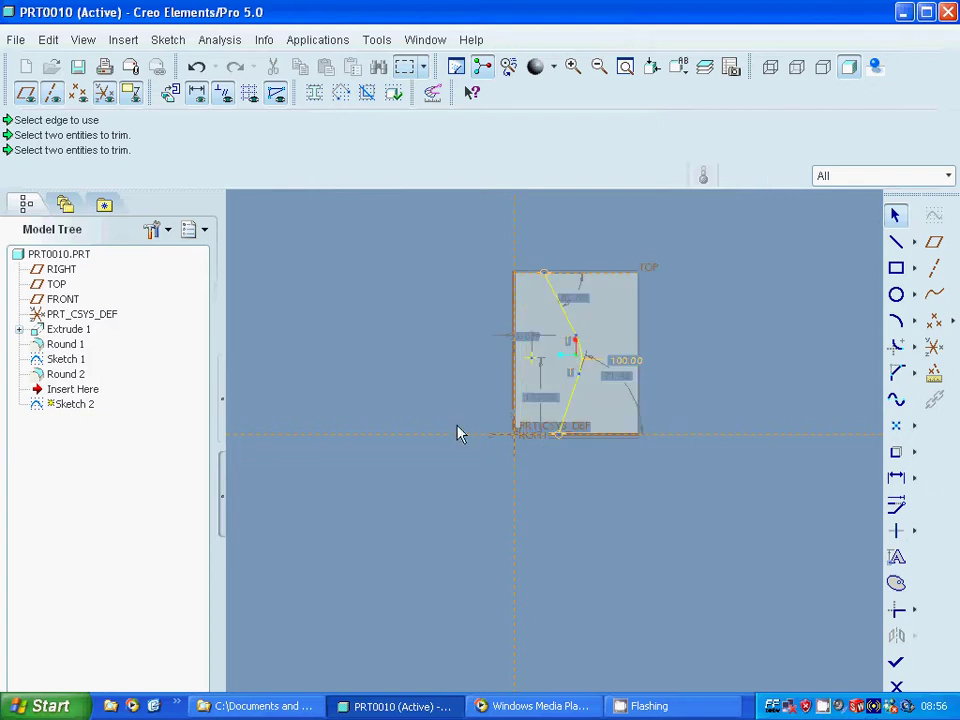
{"action": "left_click", "coordinate": [896, 661]}
{"action": "left_click", "coordinate": [722, 452]}
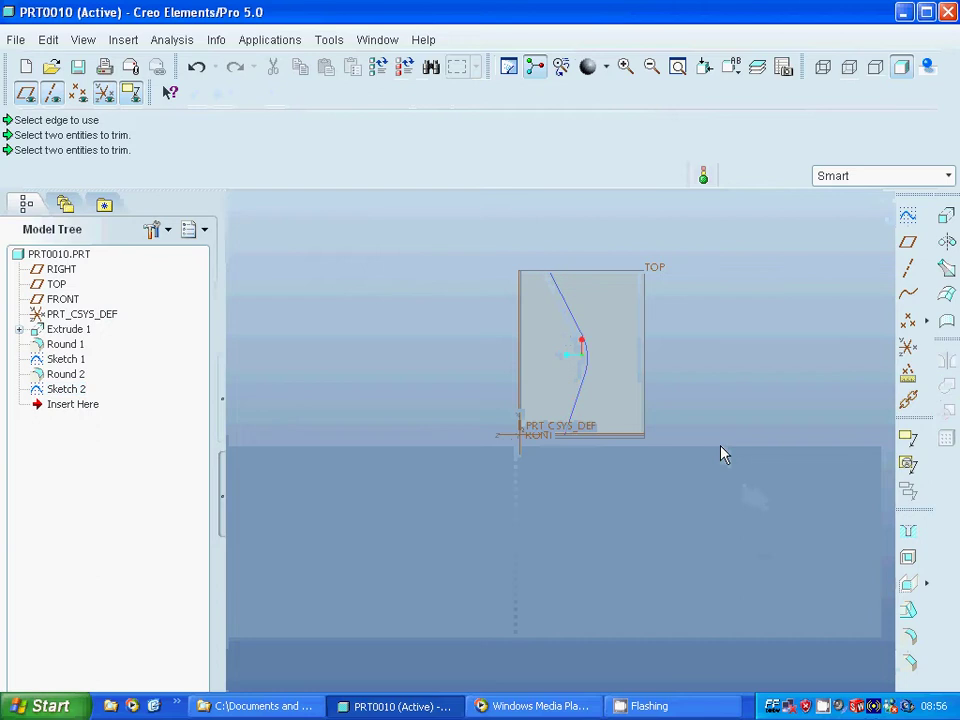
- Start a new round, set it to Through curve, and use the filleted two-line sketch curve as its driving curve
{"action": "left_click", "coordinate": [910, 638]}
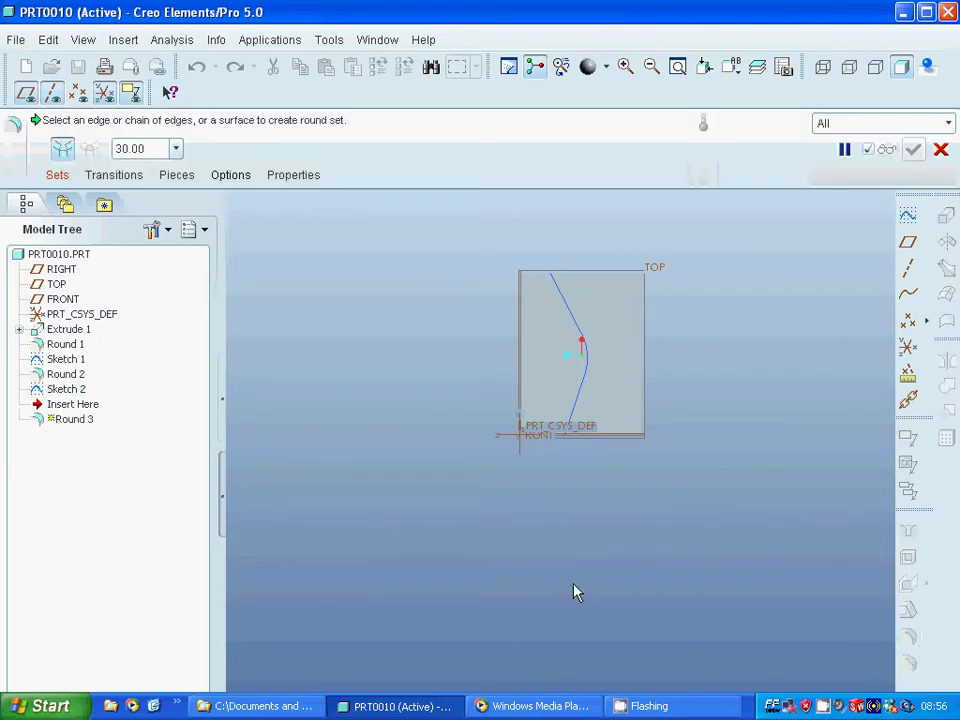
{"action": "left_click", "coordinate": [57, 176]}
{"action": "left_click", "coordinate": [163, 361]}
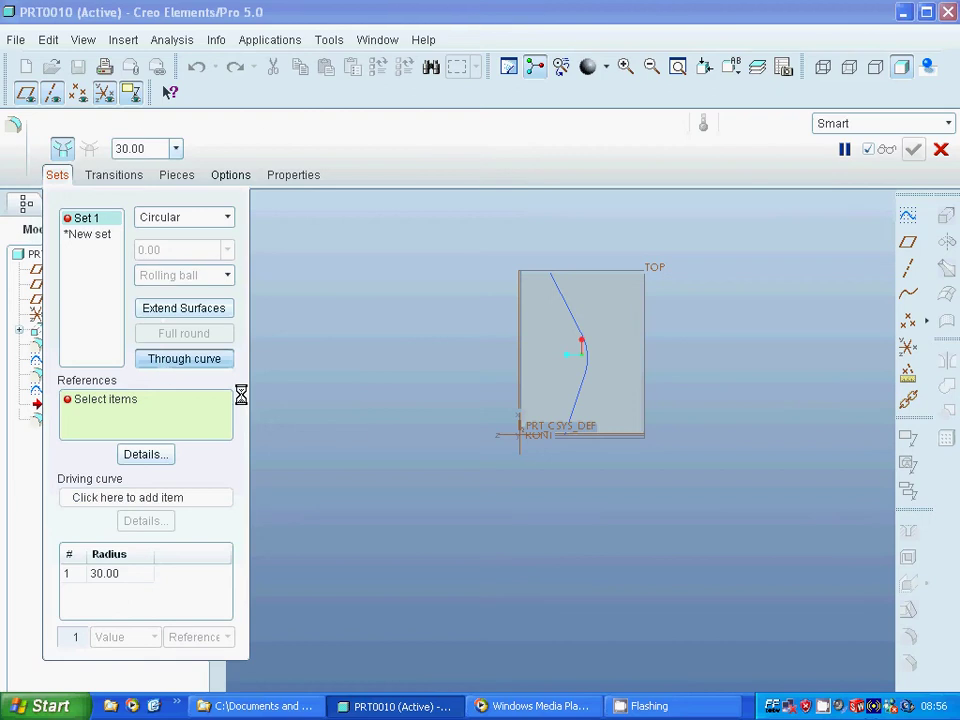
{"action": "left_click", "coordinate": [579, 400]}
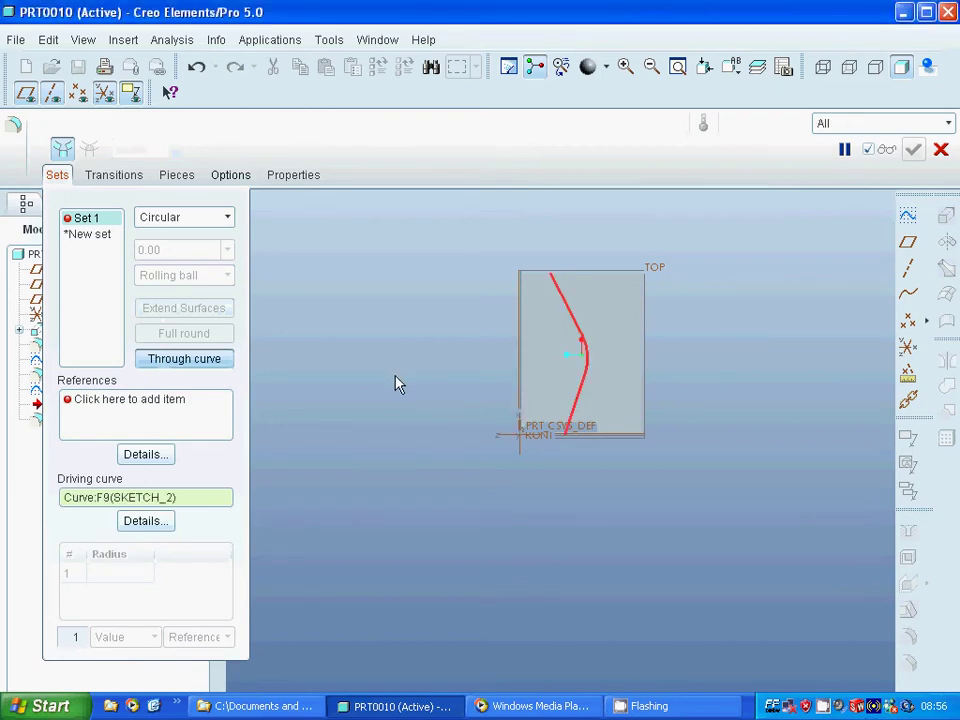
- Reference the sketched face and its neighbouring face beside the curve, and complete the through-curve round
{"action": "left_click", "coordinate": [189, 432]}
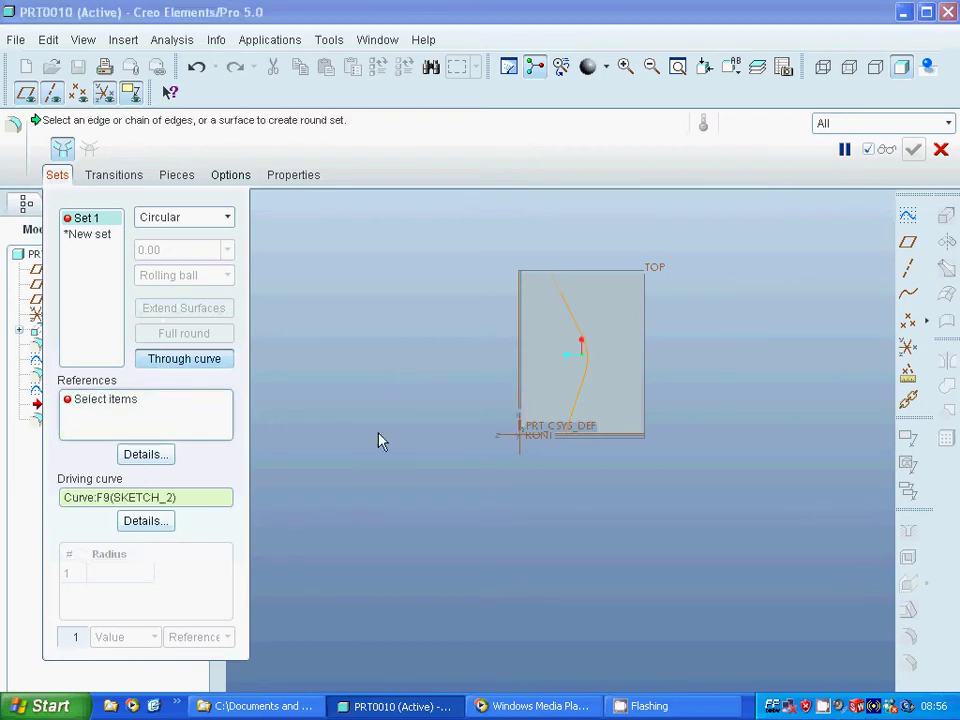
{"action": "left_click", "coordinate": [531, 388]}
{"action": "key", "text": "ctrl+d"}
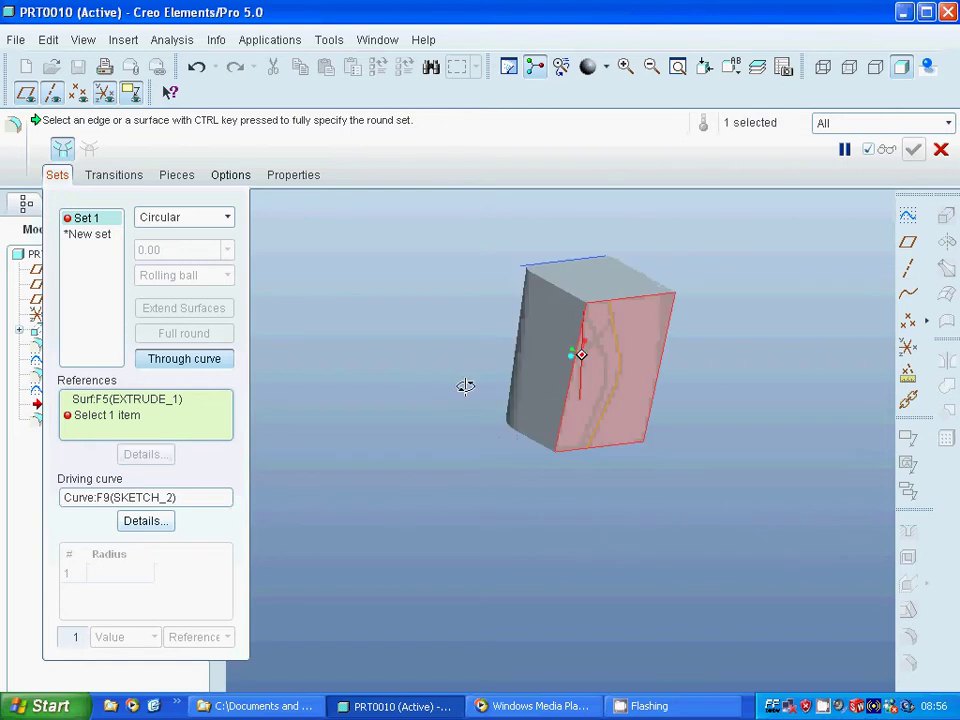
{"action": "left_click", "coordinate": [550, 380], "text": "ctrl"}
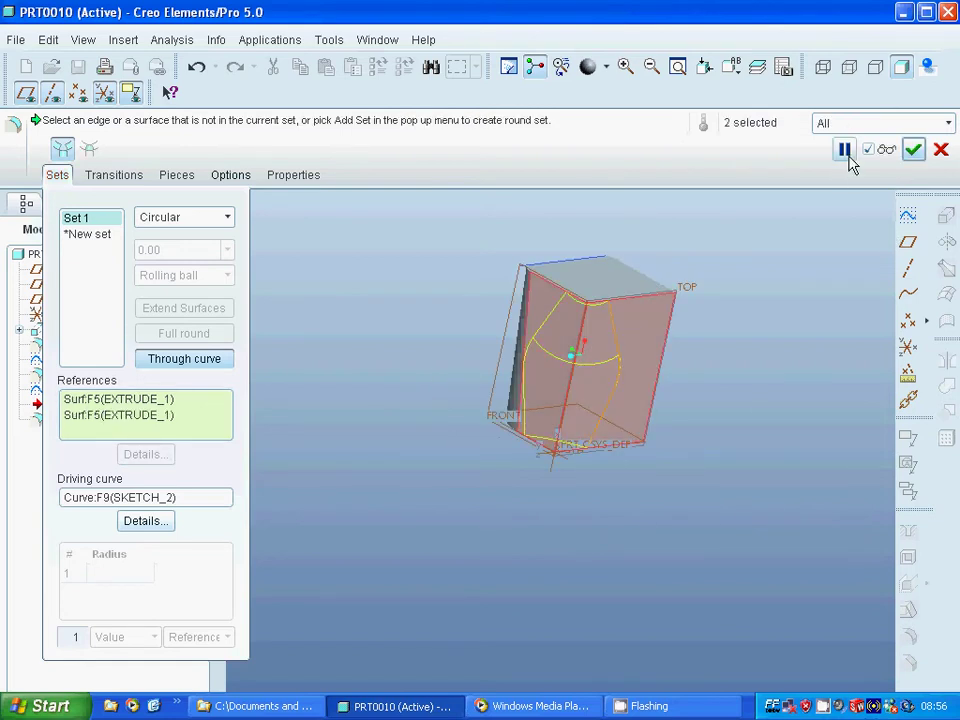
{"action": "left_click", "coordinate": [913, 152]}
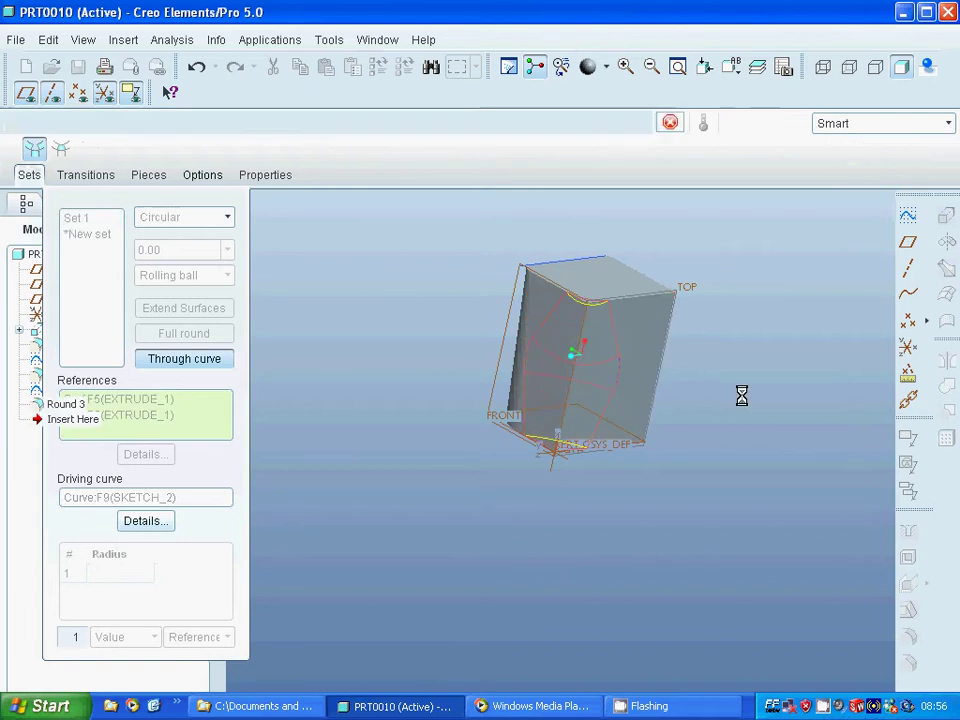
{"action": "mouse_move", "coordinate": [711, 399]}
{"action": "middle_mouse_down"}
{"action": "mouse_move", "coordinate": [675, 366]}
{"action": "mouse_move", "coordinate": [579, 384]}
{"action": "mouse_move", "coordinate": [590, 386]}
{"action": "middle_mouse_up"}
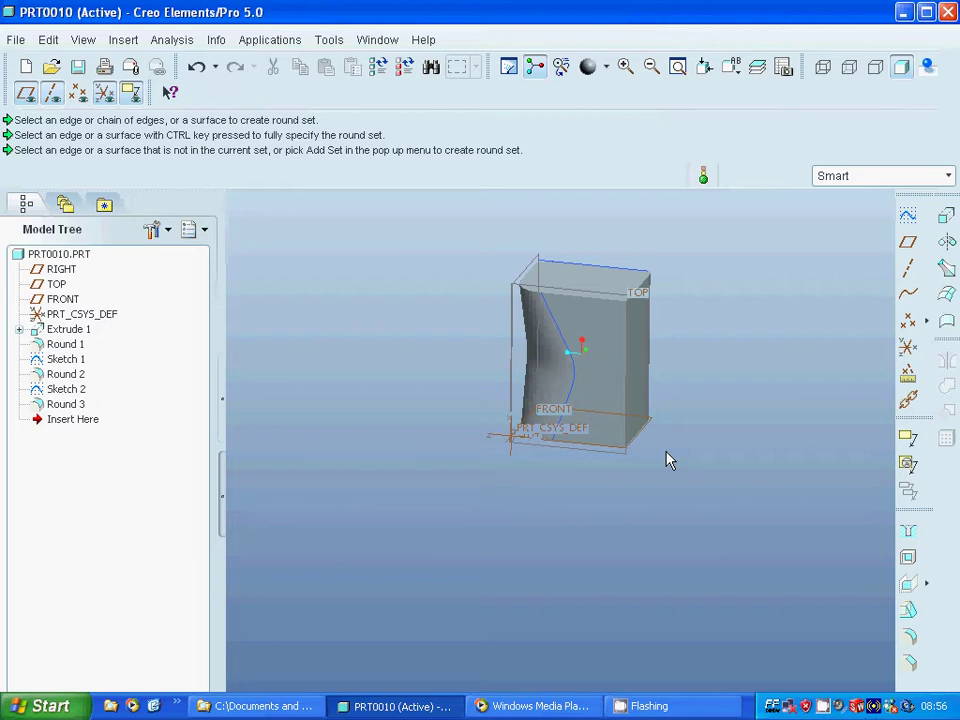
- Start another round and change its creation method from Rolling ball to Normal to spine
{"action": "left_click", "coordinate": [908, 636]}
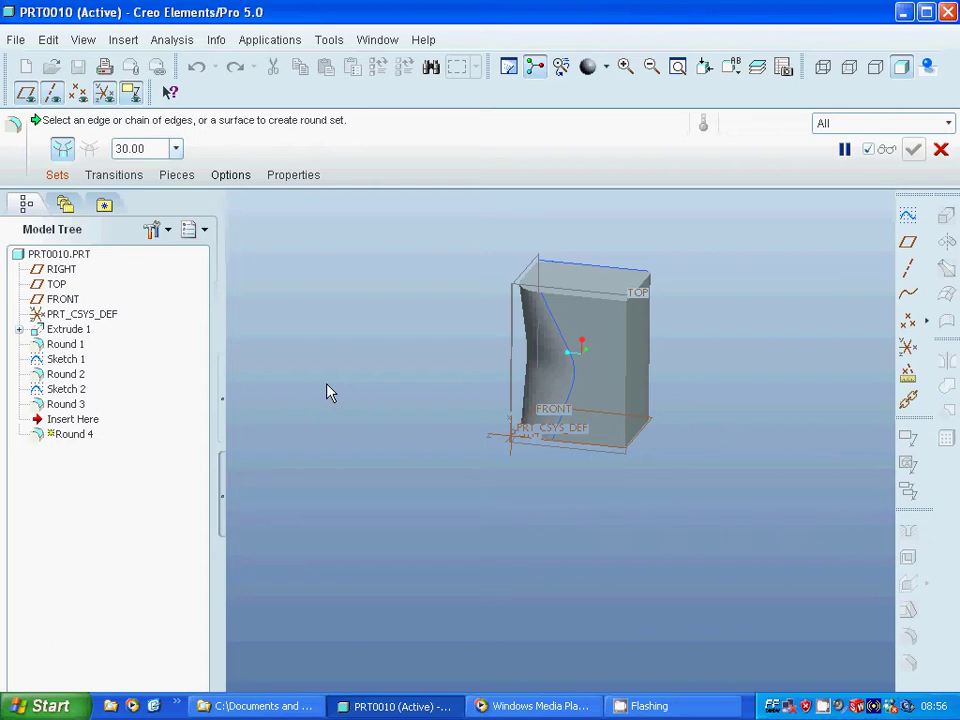
{"action": "left_click", "coordinate": [57, 175]}
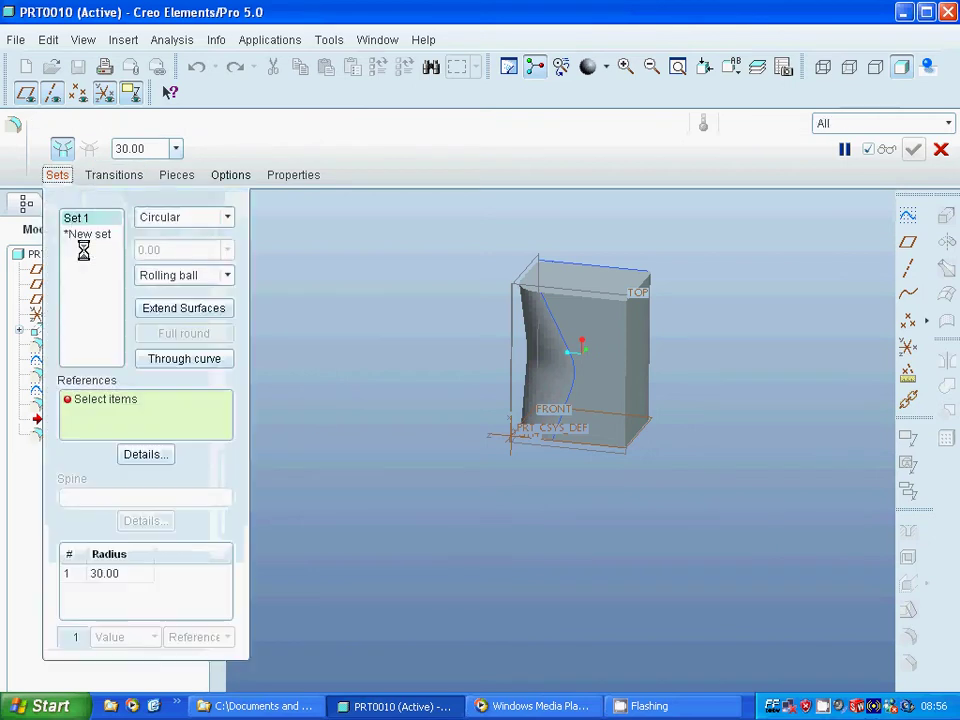
{"action": "left_click", "coordinate": [229, 277]}
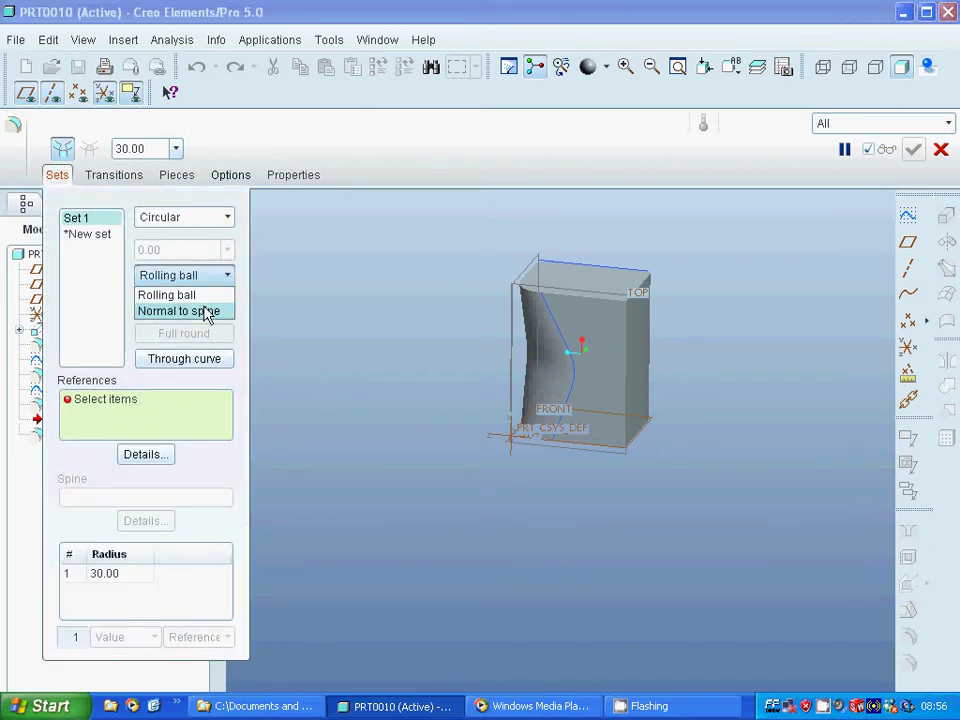
{"action": "left_click", "coordinate": [207, 313]}
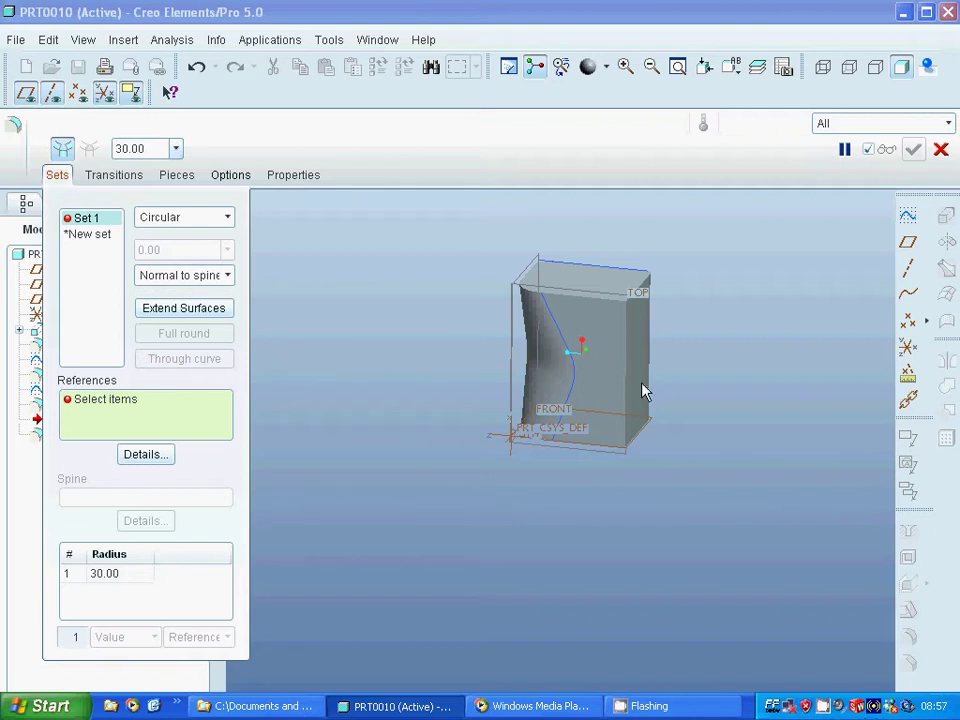
- Try to create the Normal to spine round with radius 30 on the block's top edge loop
{"action": "left_click", "coordinate": [606, 366]}
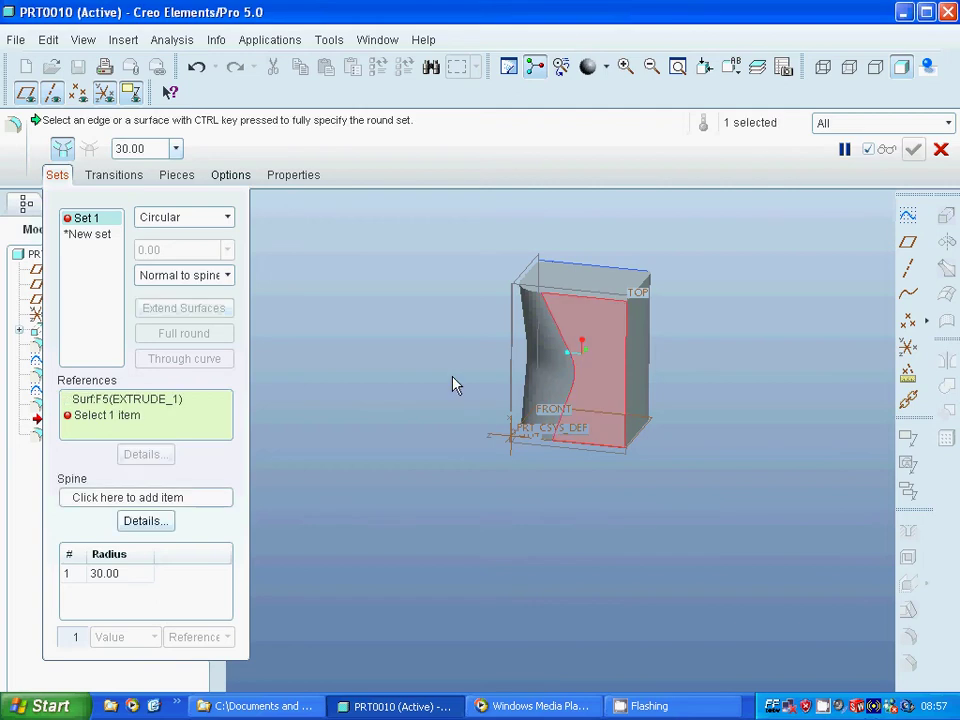
{"action": "mouse_move", "coordinate": [455, 380]}
{"action": "middle_mouse_down"}
{"action": "mouse_move", "coordinate": [439, 369]}
{"action": "mouse_move", "coordinate": [446, 381]}
{"action": "middle_mouse_up"}
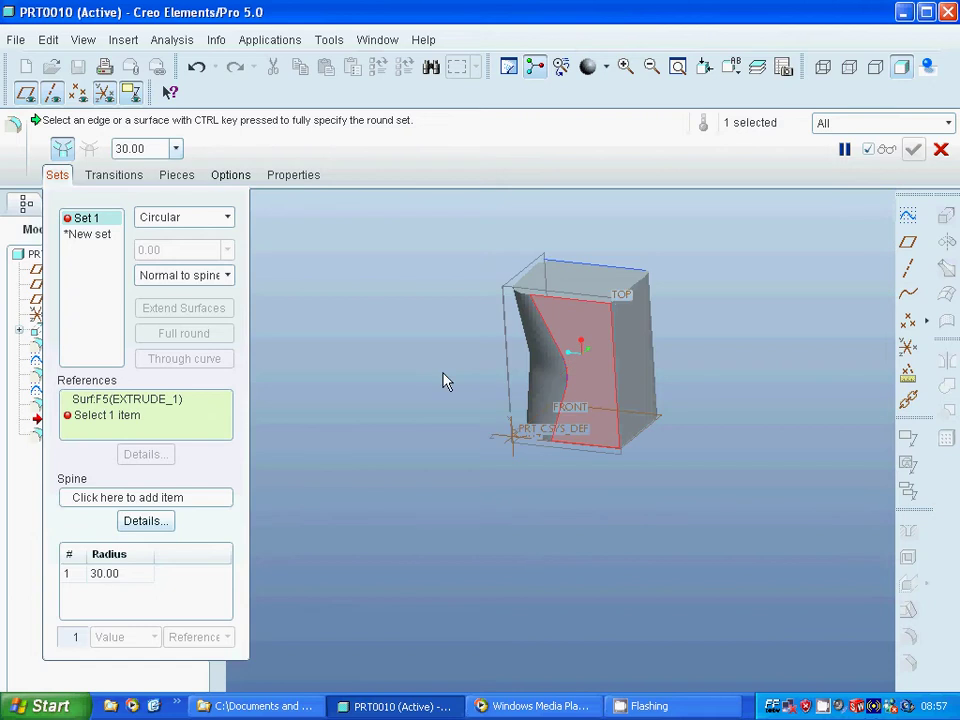
{"action": "left_click", "coordinate": [638, 291]}
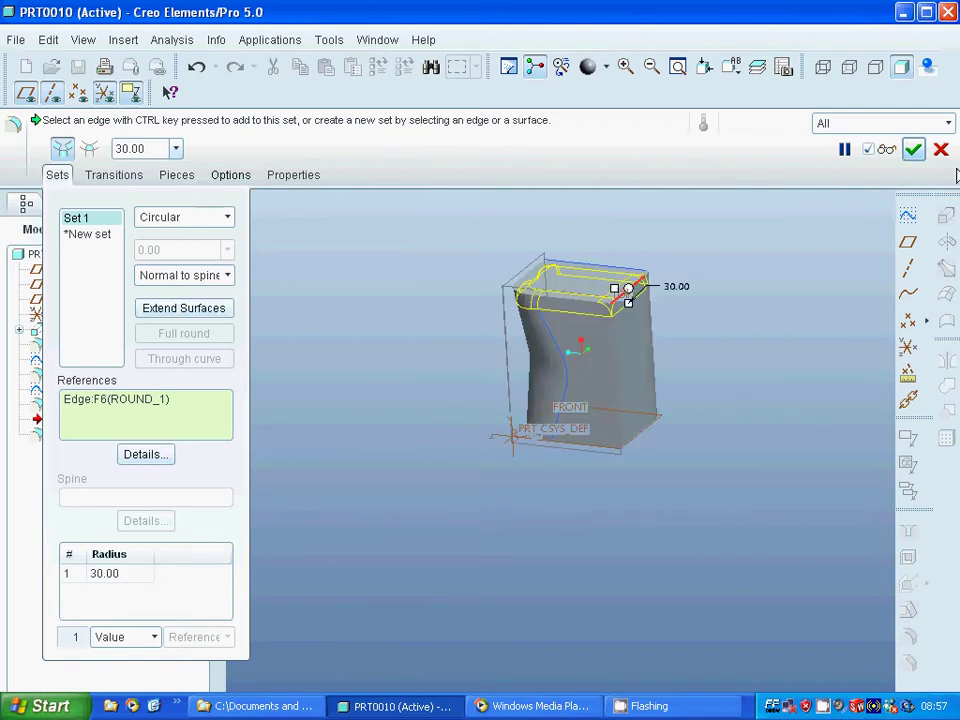
{"action": "left_click", "coordinate": [913, 149]}
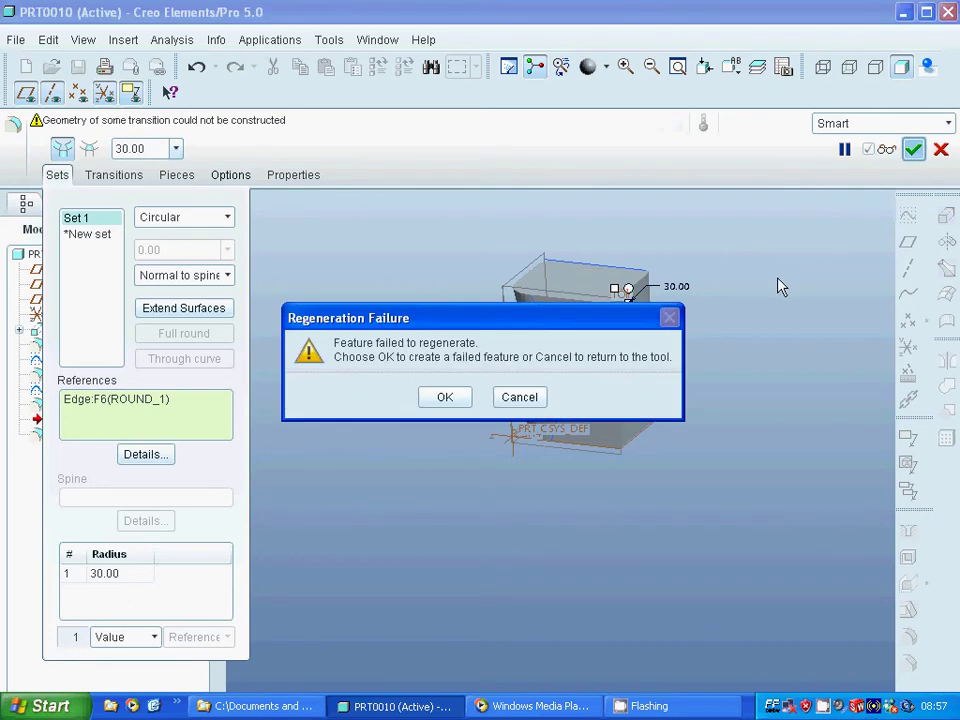
{"action": "left_click", "coordinate": [522, 397]}
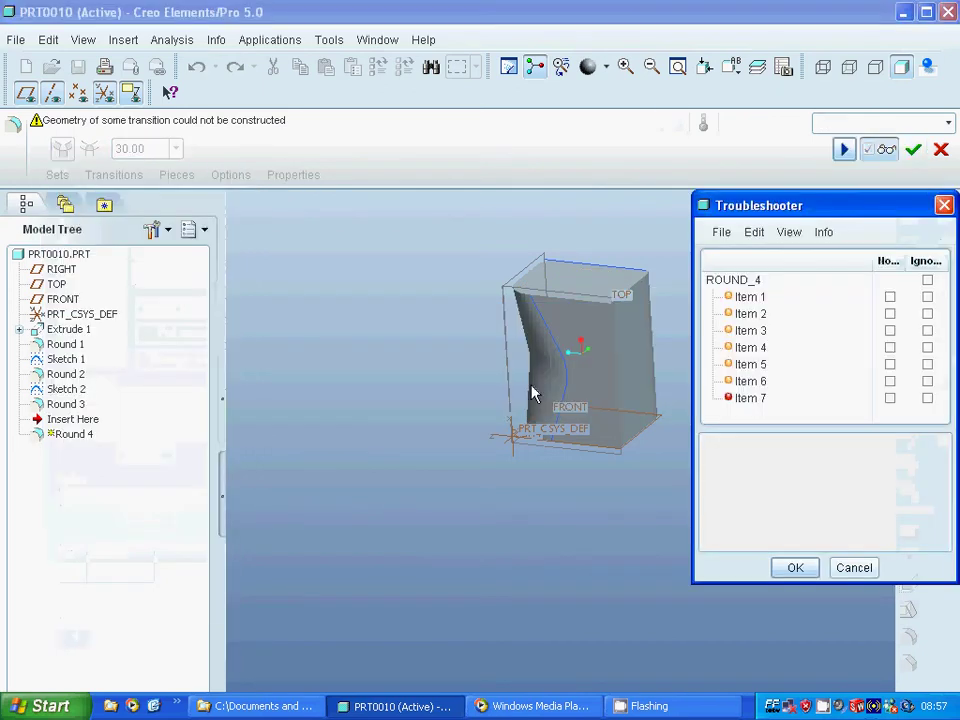
- Cancel the troubleshooting, resume the round definition and remove the top edge from its references
{"action": "left_click", "coordinate": [855, 567]}
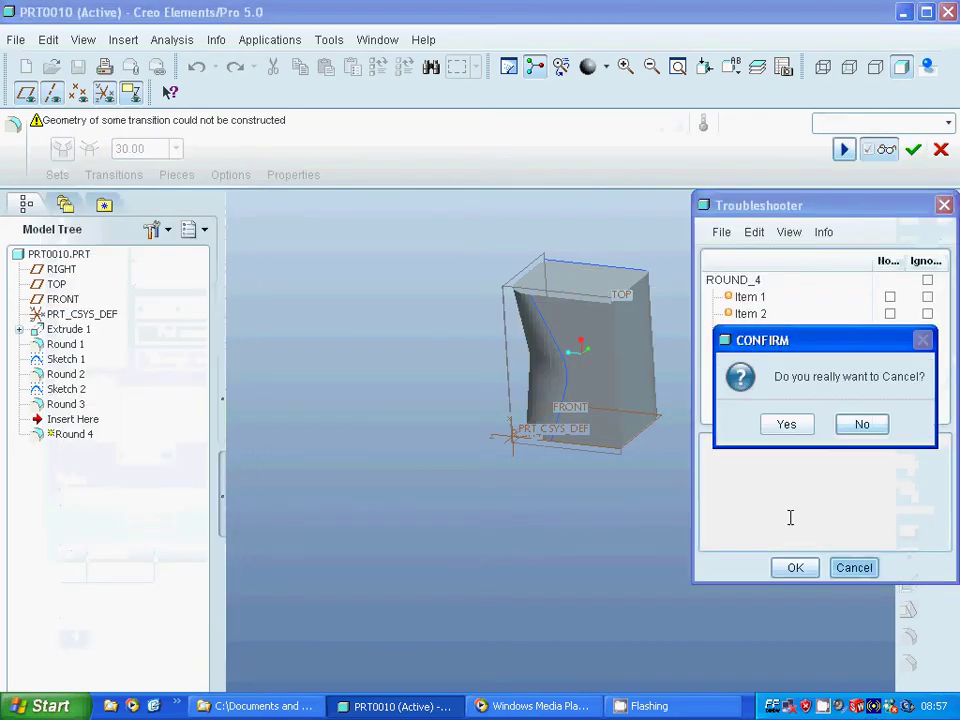
{"action": "left_click", "coordinate": [786, 424]}
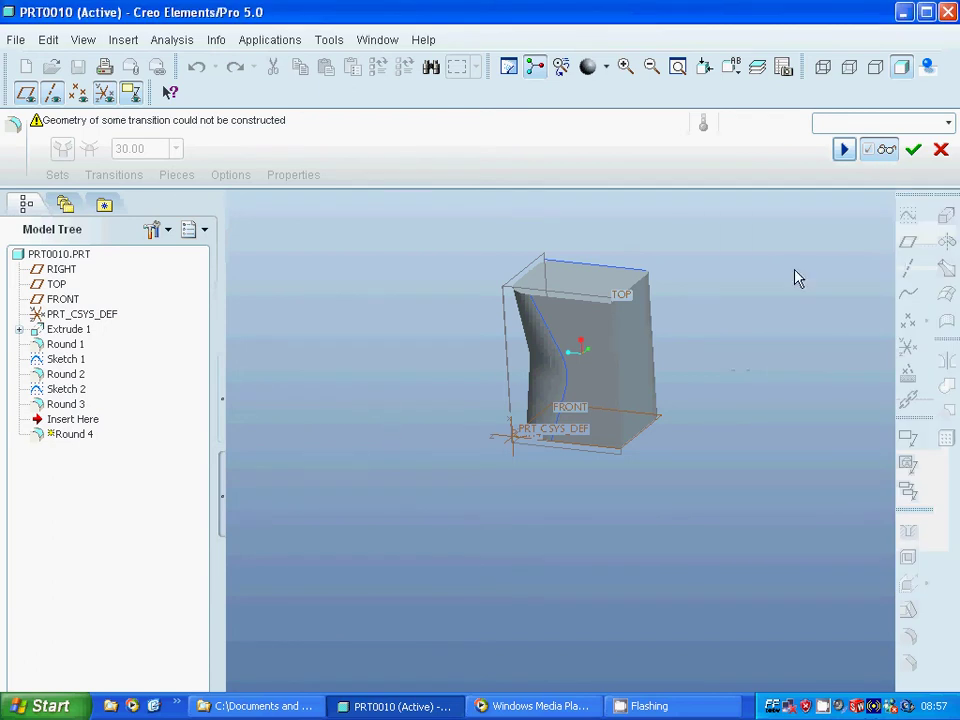
{"action": "left_click", "coordinate": [845, 149]}
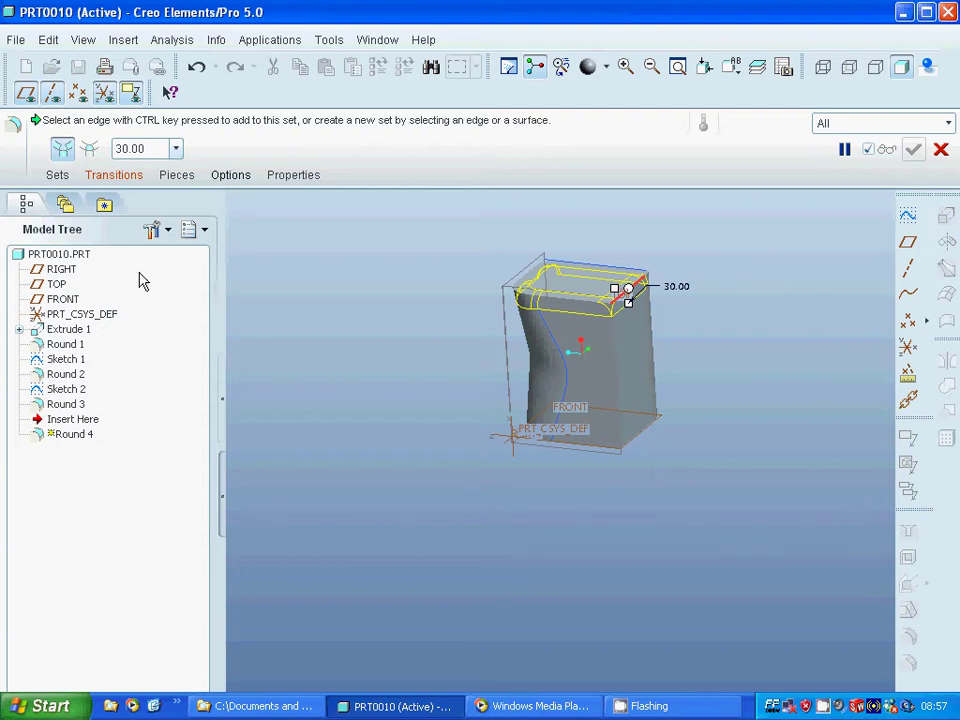
{"action": "left_click", "coordinate": [58, 174]}
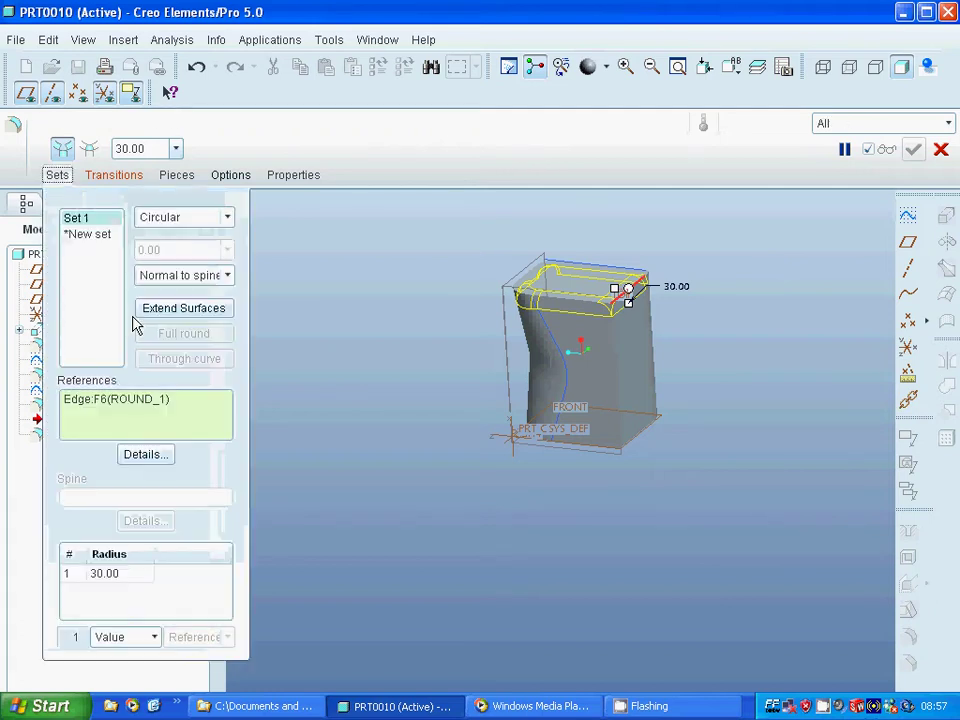
{"action": "right_click", "coordinate": [160, 406]}
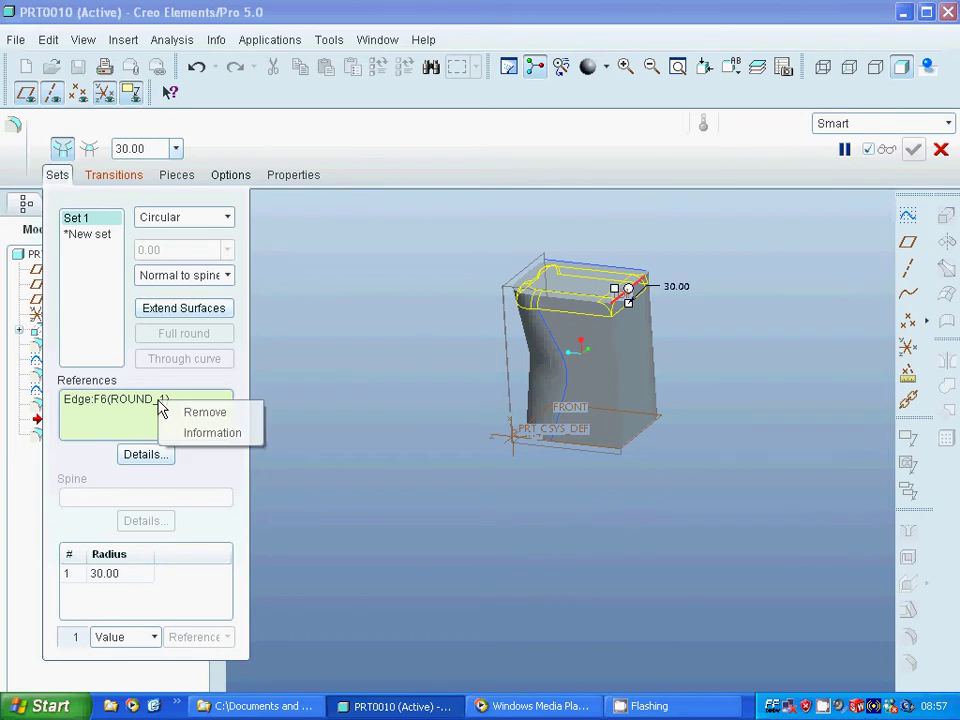
{"action": "left_click", "coordinate": [204, 412]}
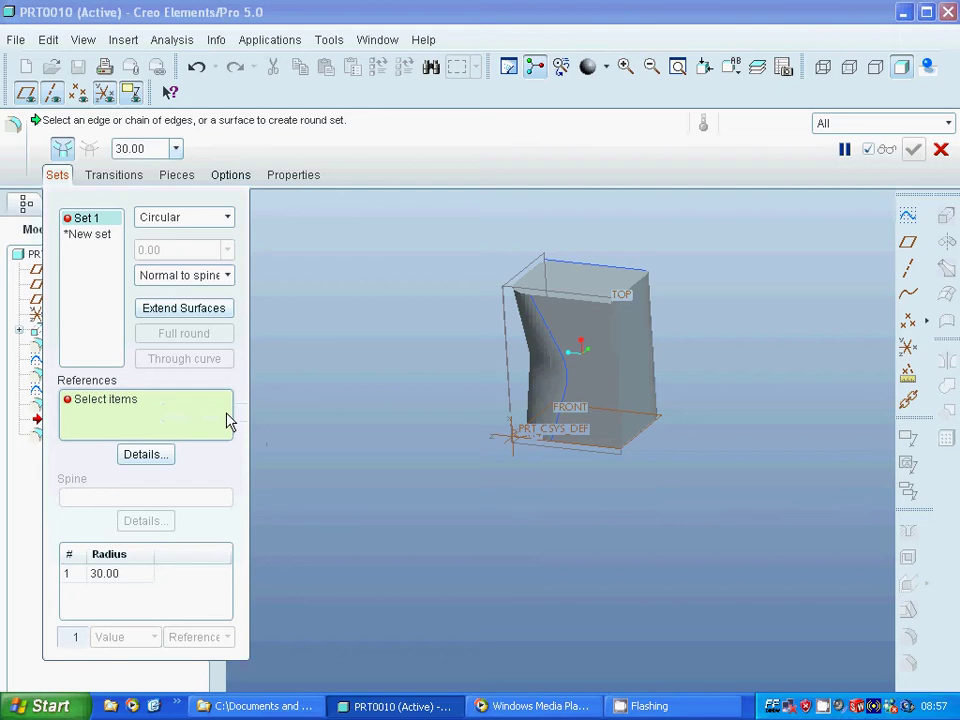
- Preview the Normal to spine round with radius 30 on the vertical edge opposite the through-curve round, and remove that edge from the references
{"action": "left_click", "coordinate": [615, 364]}
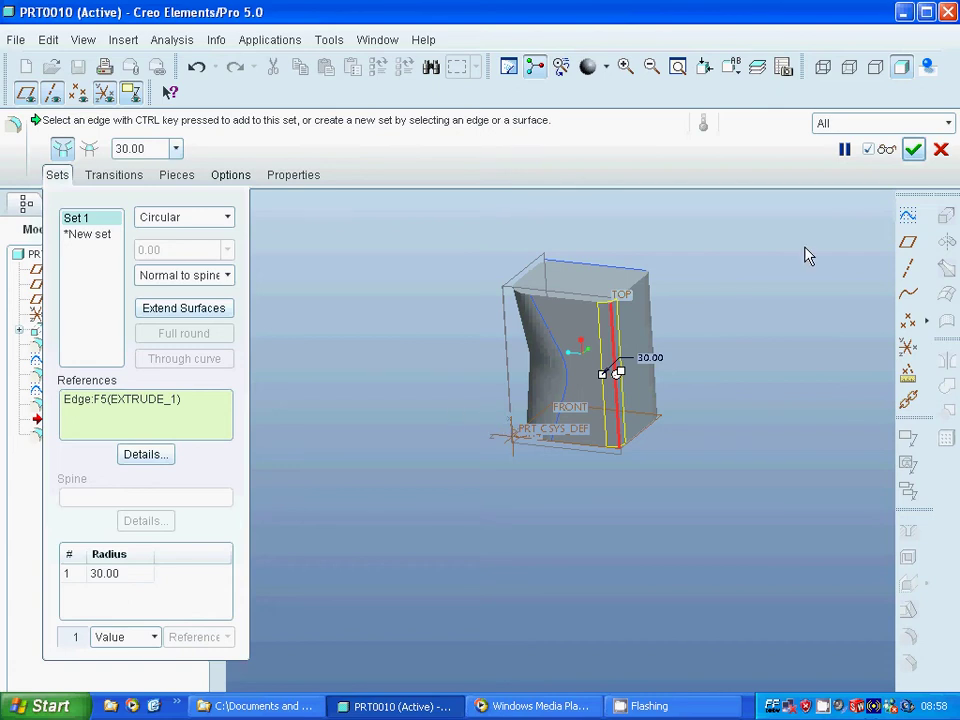
{"action": "left_click", "coordinate": [882, 150]}
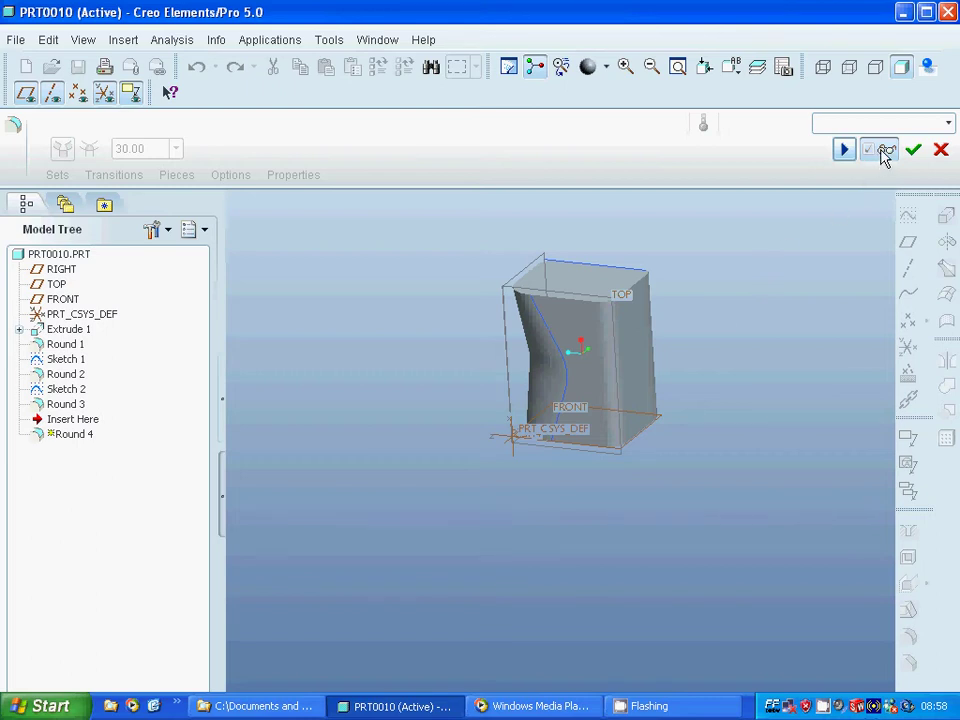
{"action": "left_click", "coordinate": [883, 156]}
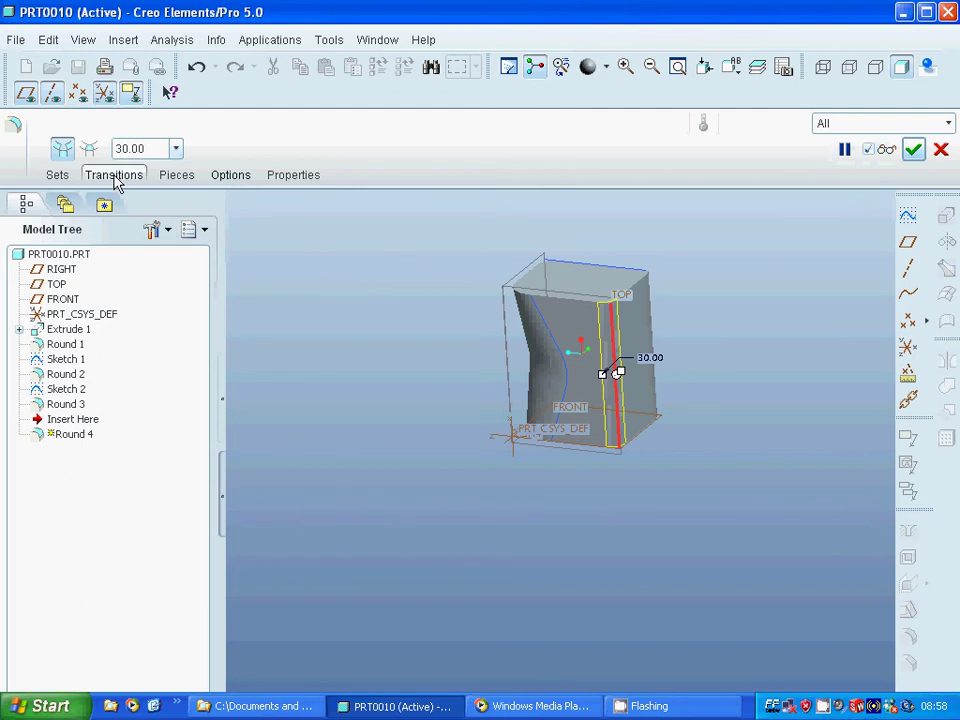
{"action": "left_click", "coordinate": [60, 176]}
{"action": "right_click", "coordinate": [105, 403]}
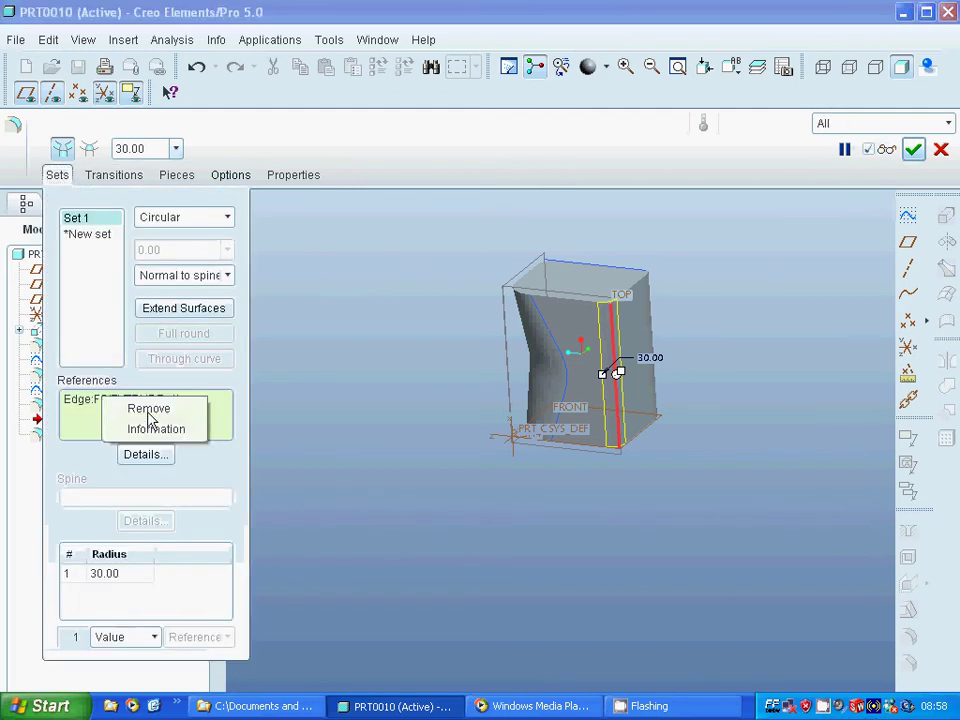
{"action": "left_click", "coordinate": [150, 408]}
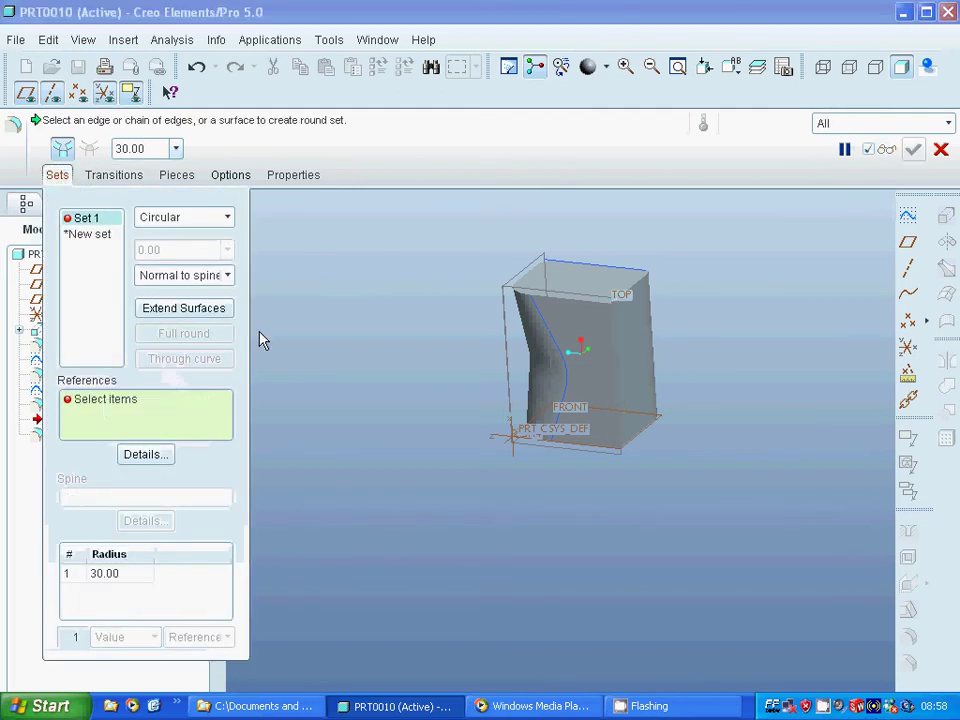
- Select the block's bottom edge chain as the reference for the Normal to spine round
{"action": "left_click", "coordinate": [634, 440]}
{"action": "middle_click_drag", "start_coordinate": [575, 512], "coordinate": [530, 479]}
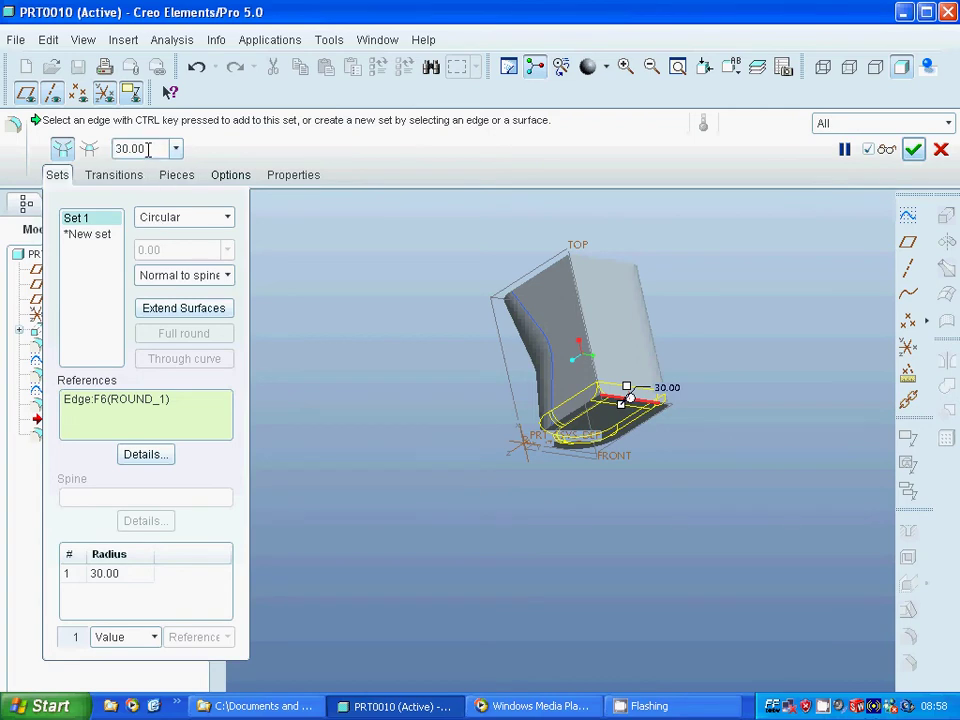
{"action": "middle_click_drag", "start_coordinate": [361, 363], "coordinate": [377, 300]}
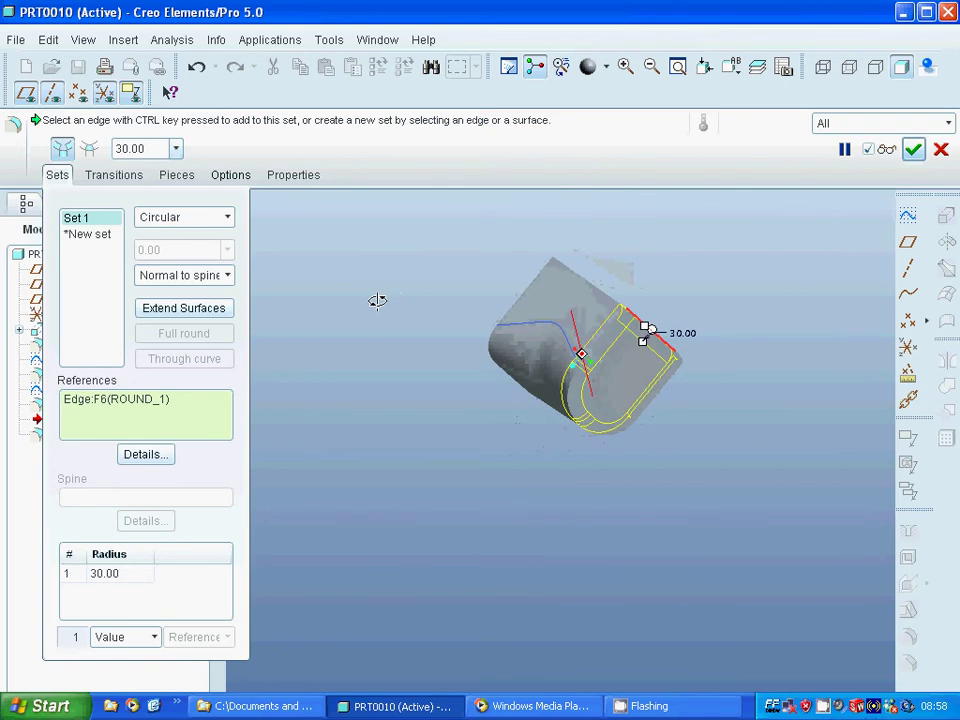
- Try to preview the bottom-edge round with radius 30, inspect Item 4 in the troubleshooter, and cancel it to resume the definition
{"action": "left_click", "coordinate": [877, 152]}
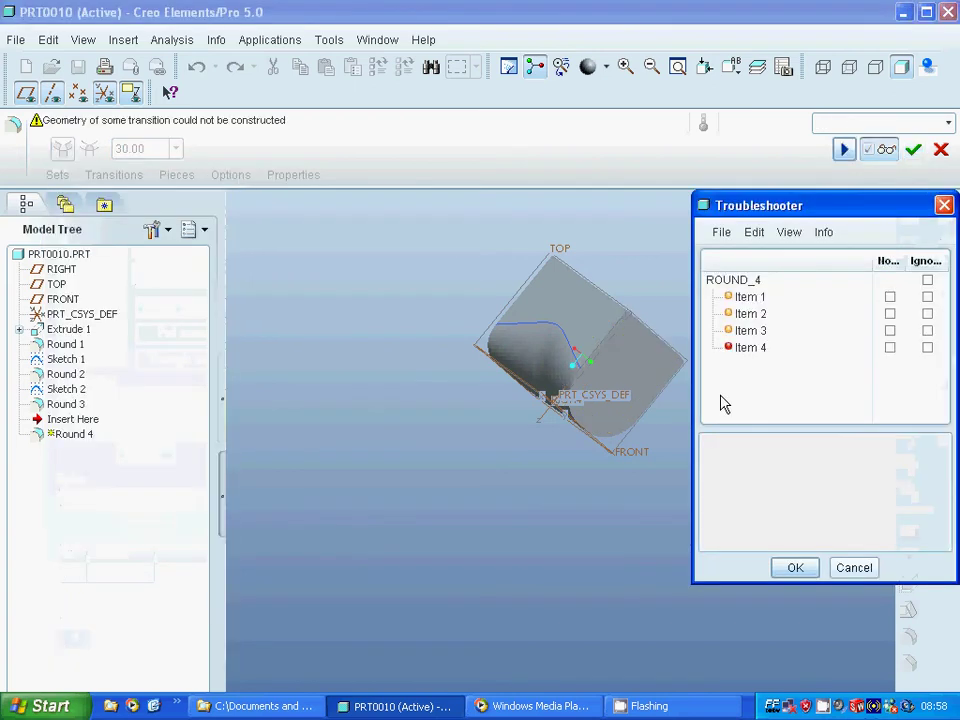
{"action": "left_click", "coordinate": [750, 350]}
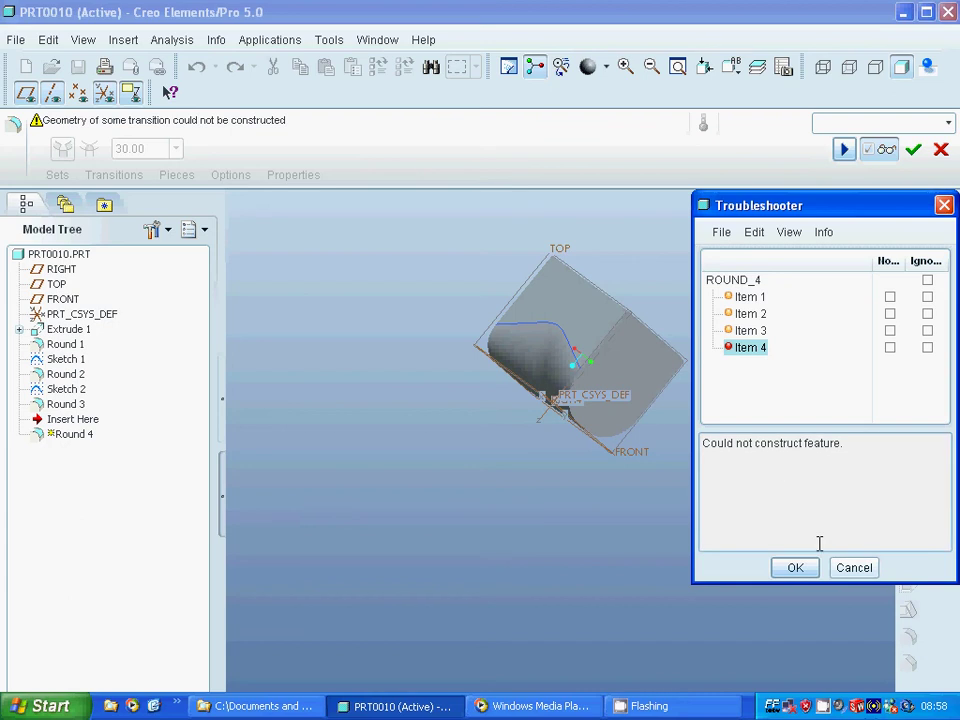
{"action": "left_click", "coordinate": [855, 570]}
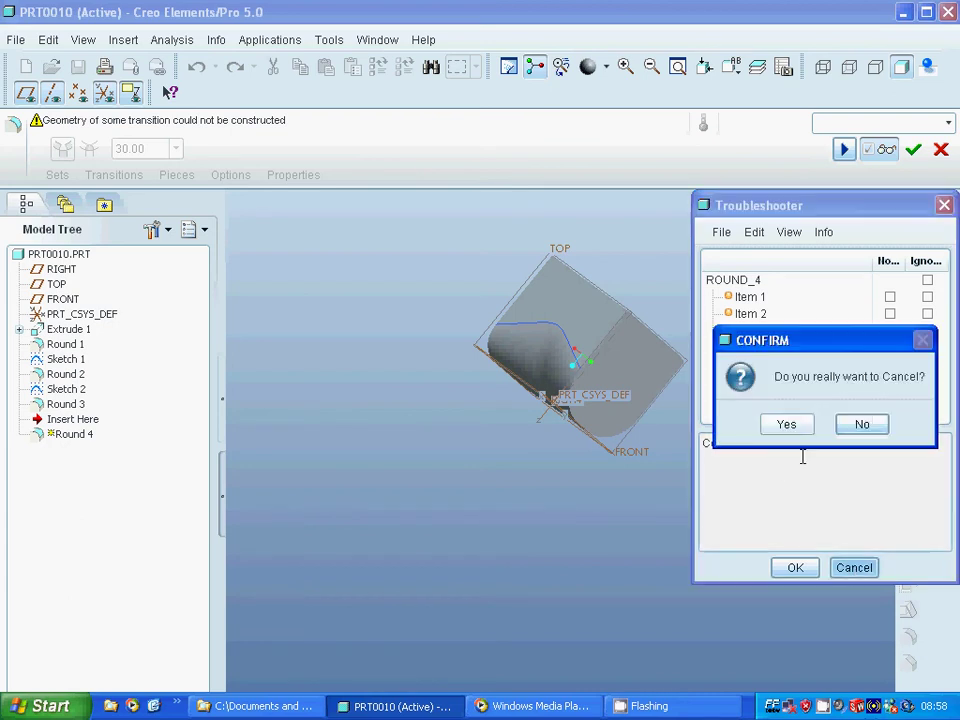
{"action": "left_click", "coordinate": [787, 425]}
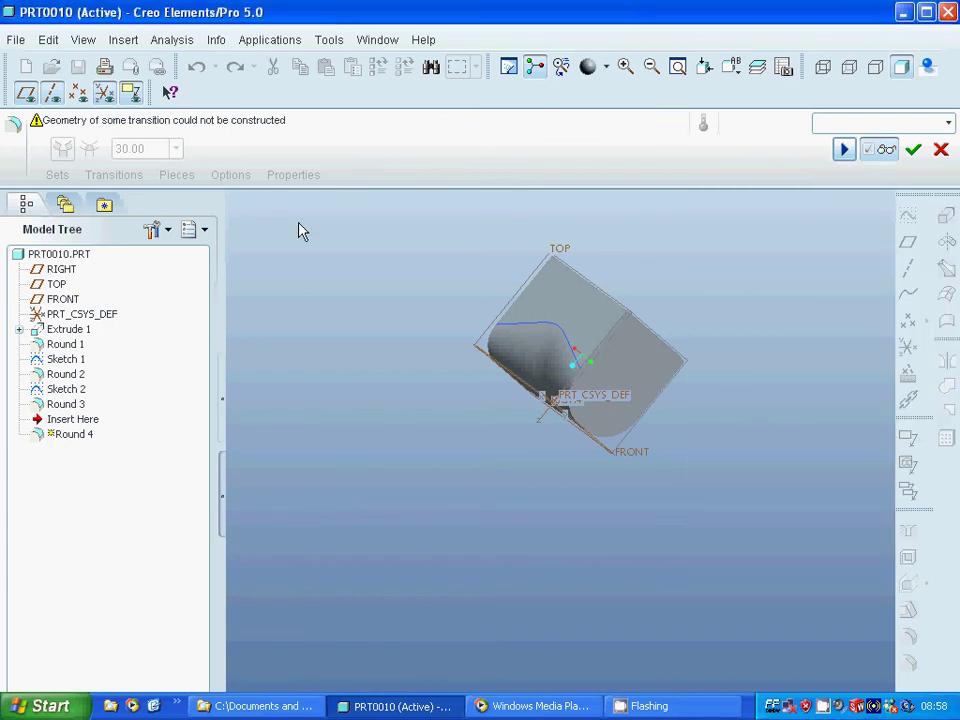
{"action": "left_click", "coordinate": [887, 150]}
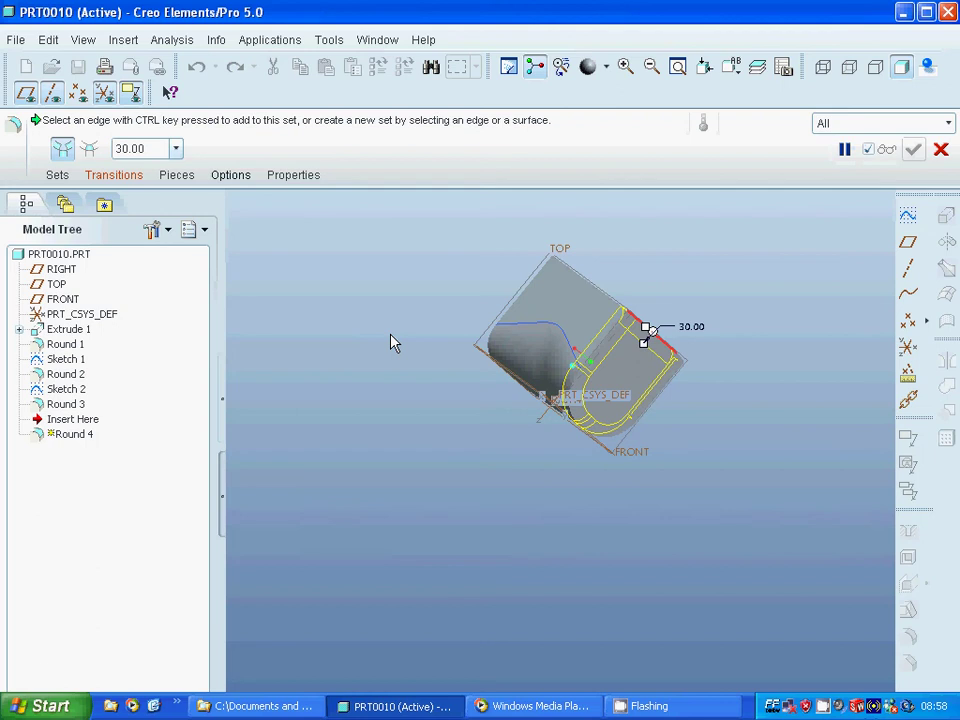
- Set the bottom-edge round's radius to 70, preview it and complete the Normal to spine round
{"action": "double_click", "coordinate": [140, 148]}
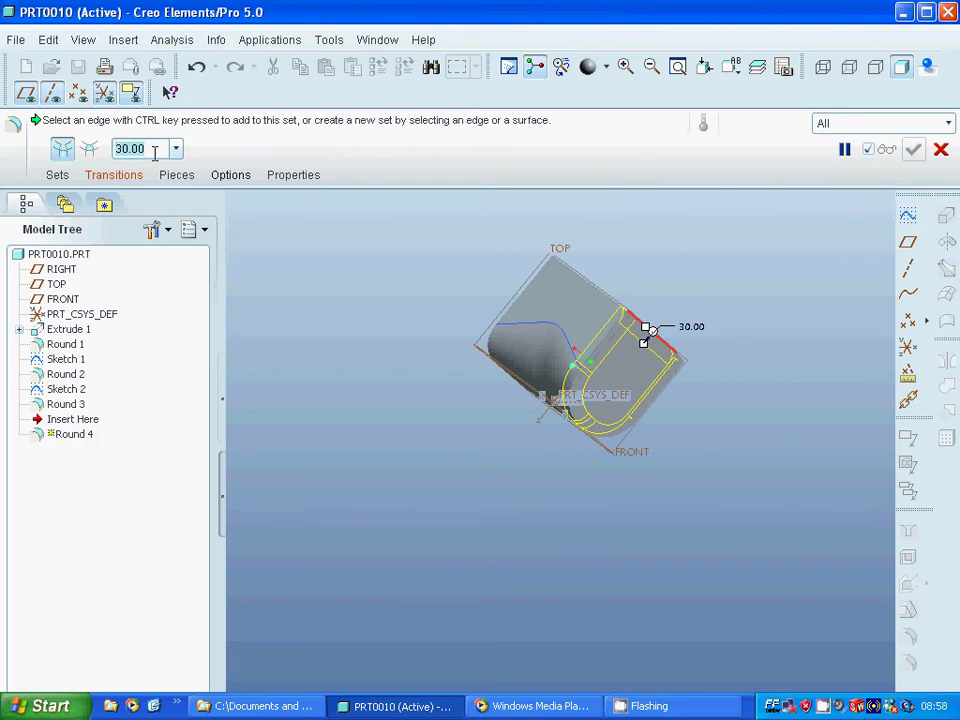
{"action": "type", "text": "70"}
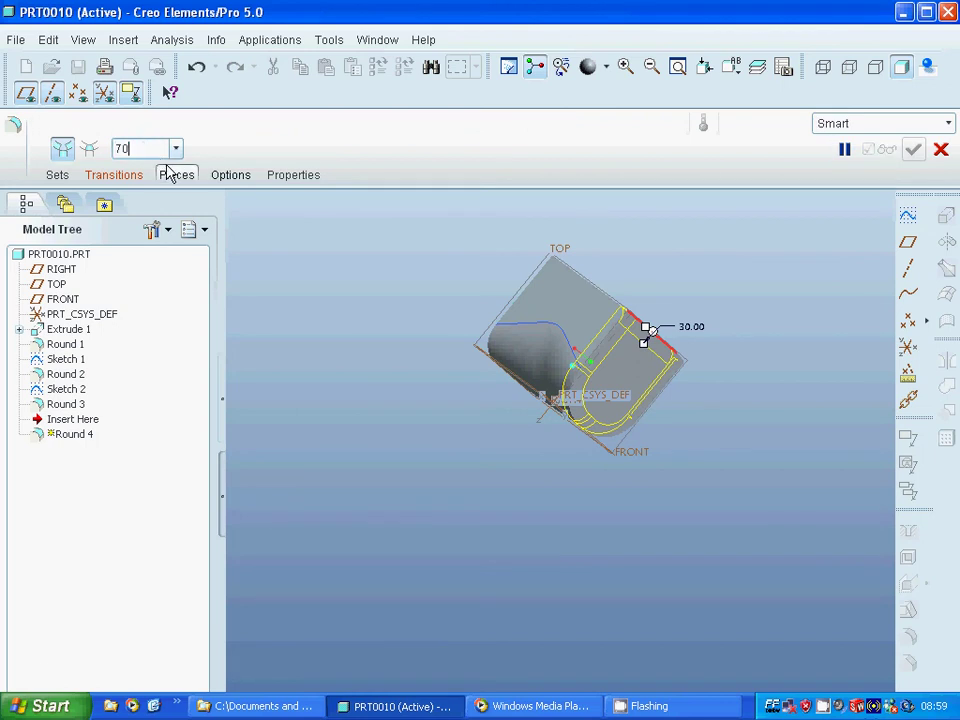
{"action": "key", "text": "Return"}
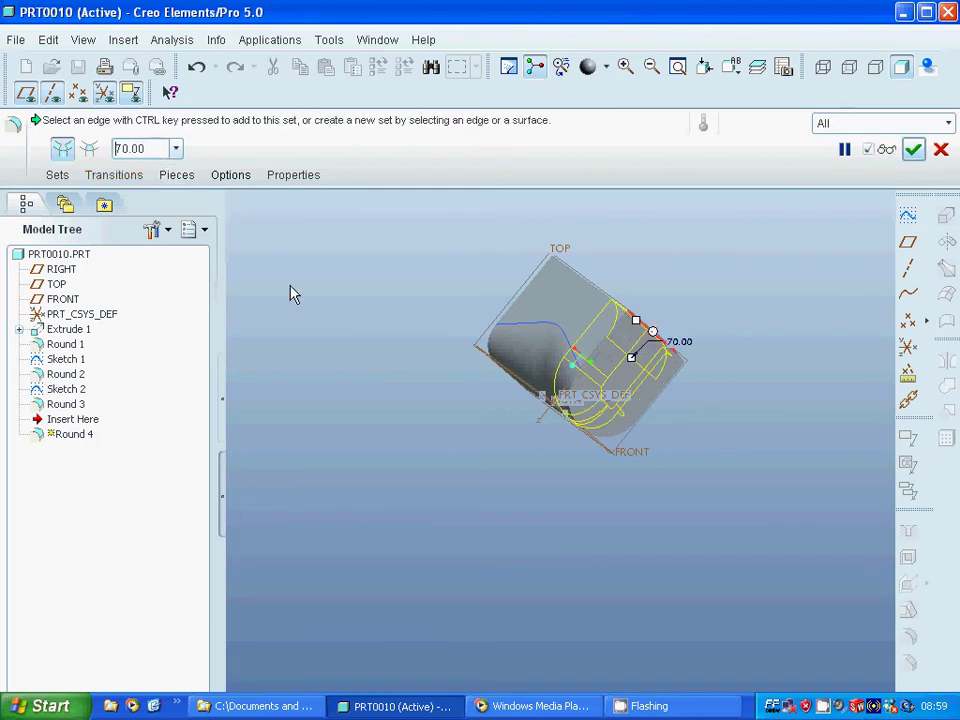
{"action": "left_click", "coordinate": [884, 152]}
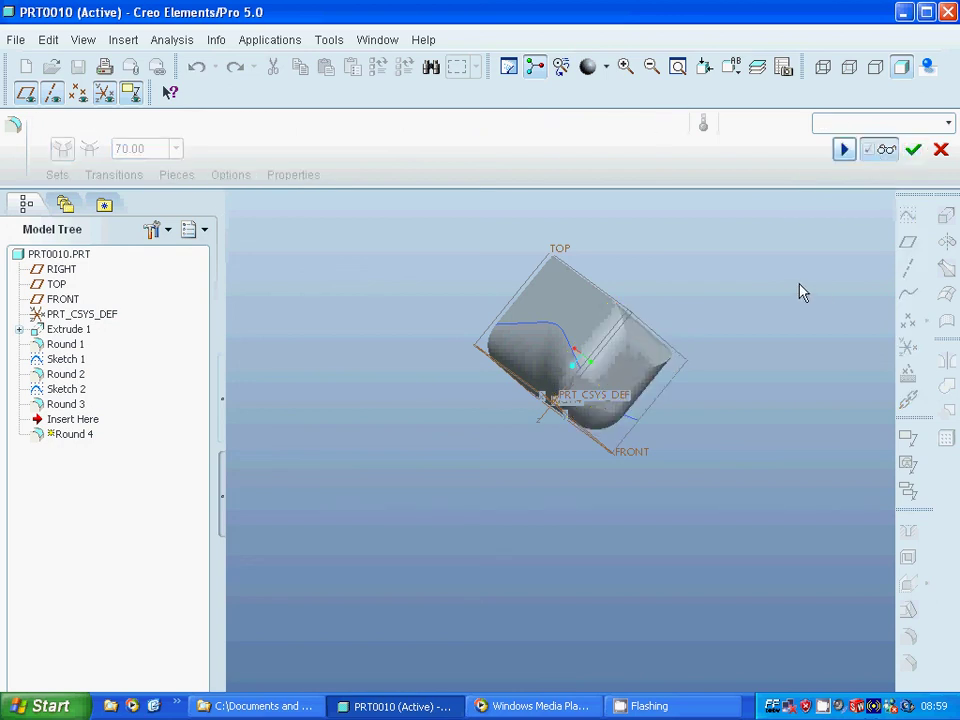
{"action": "left_click", "coordinate": [913, 150]}
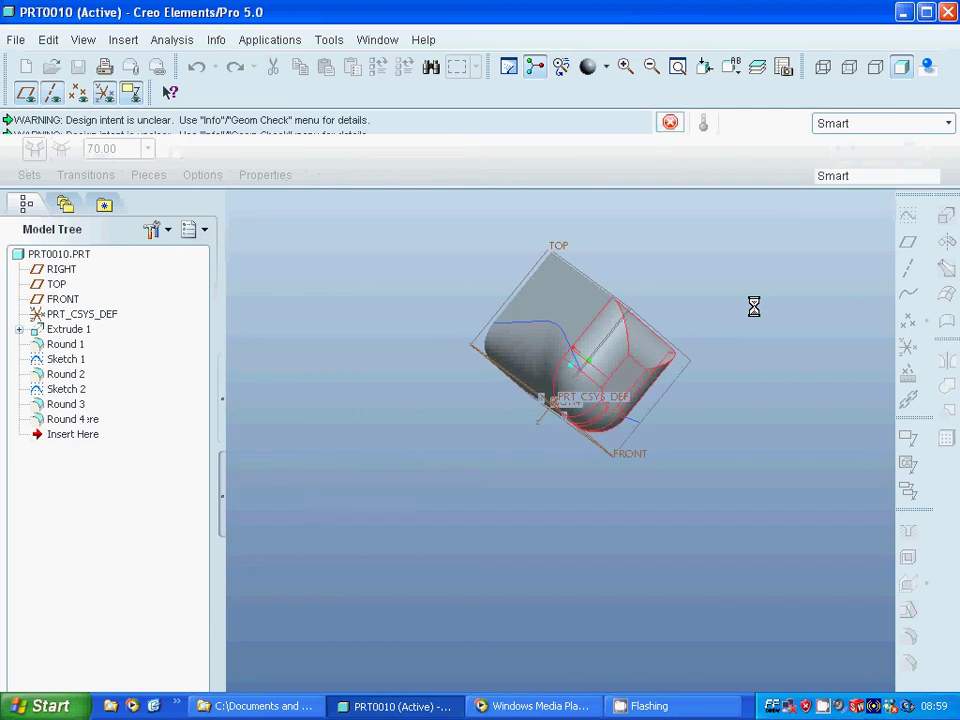
{"action": "middle_click_drag", "start_coordinate": [743, 311], "coordinate": [697, 413]}
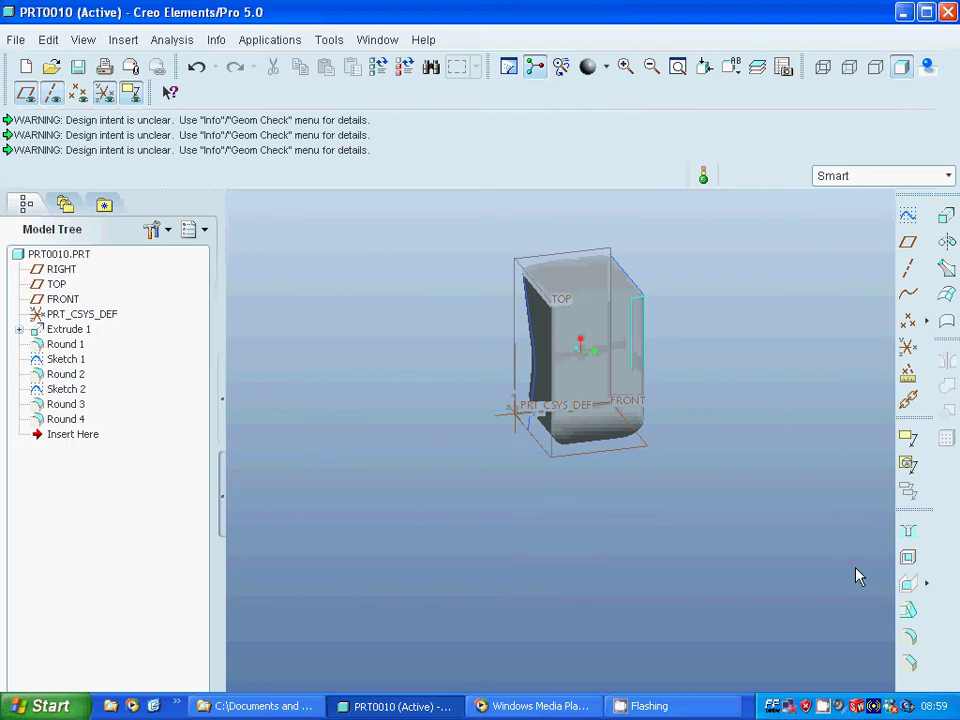
- Start another Rolling ball round, toggle Extend Surfaces, and reference the block's top face and the planar side face beside the curve-driven round
{"action": "left_click", "coordinate": [912, 640]}
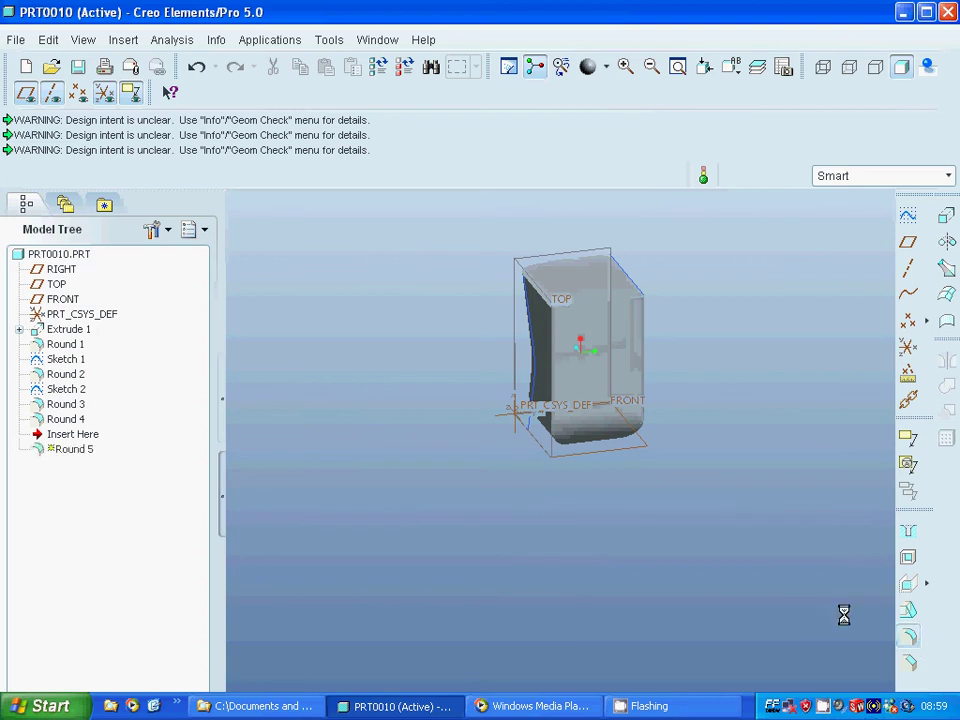
{"action": "left_click", "coordinate": [64, 178]}
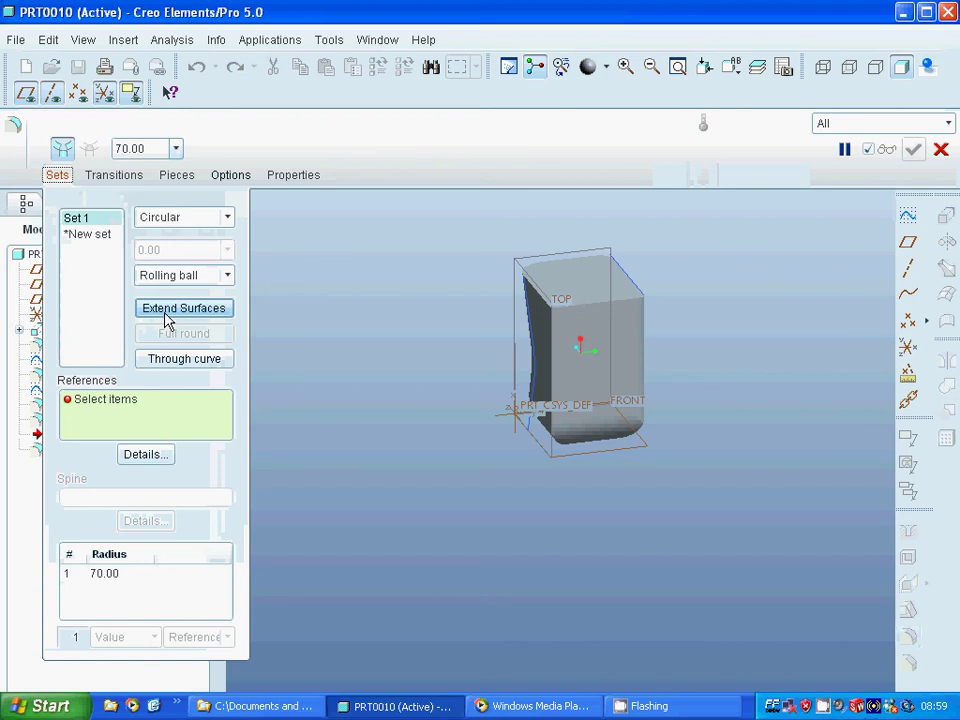
{"action": "left_click", "coordinate": [167, 312]}
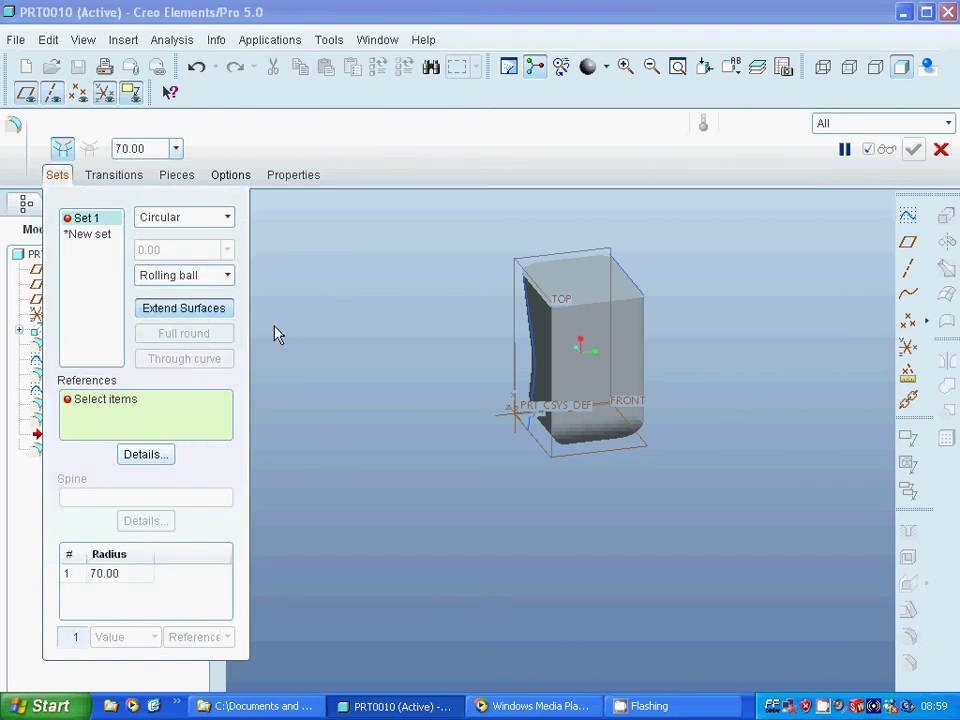
{"action": "left_click", "coordinate": [596, 291]}
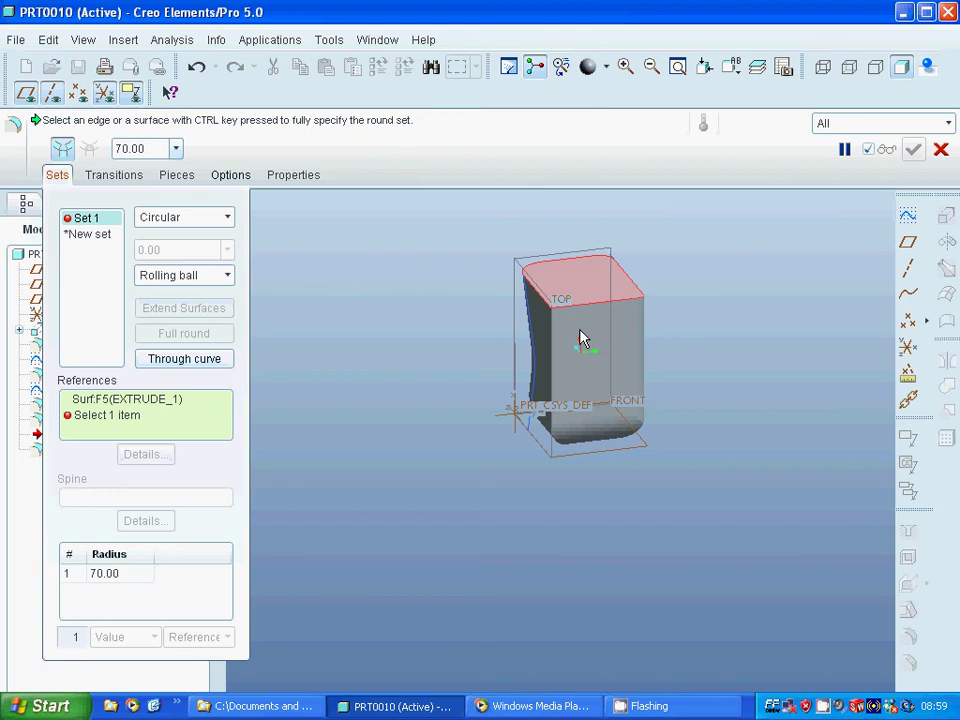
{"action": "left_click", "coordinate": [589, 336], "text": "ctrl"}
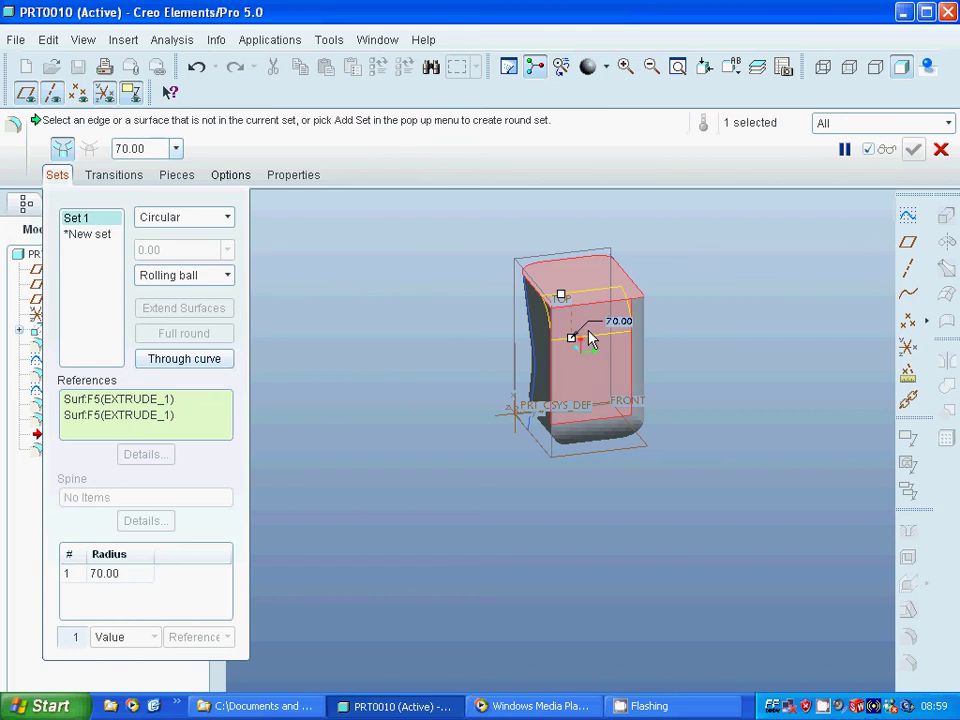
- Set the radius of the round between the two faces to 50 and complete it
{"action": "double_click", "coordinate": [148, 148]}
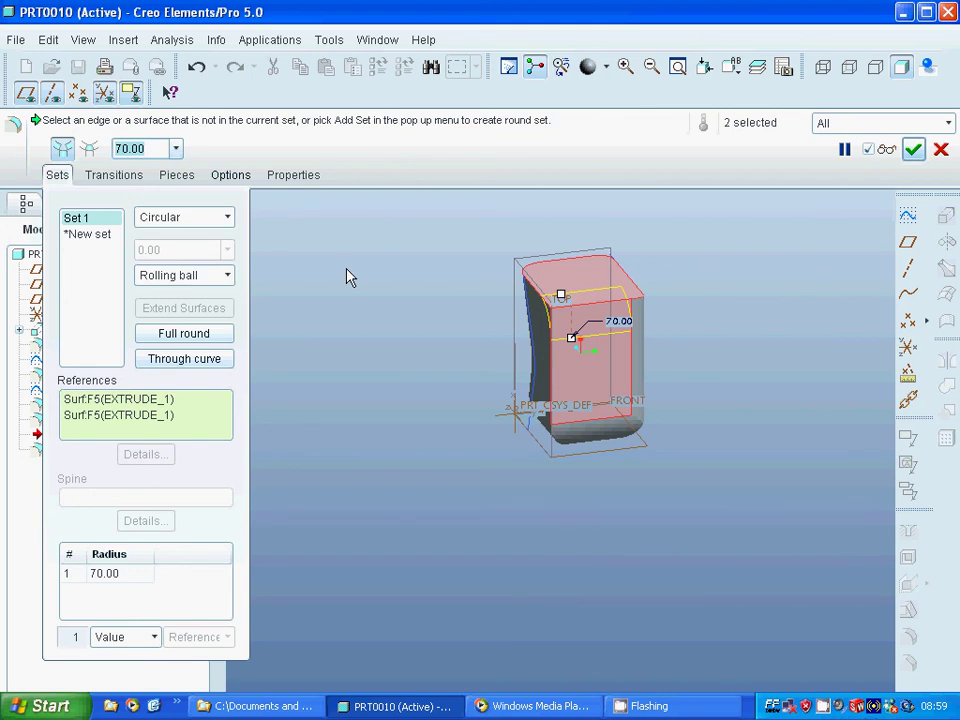
{"action": "type", "text": "5"}
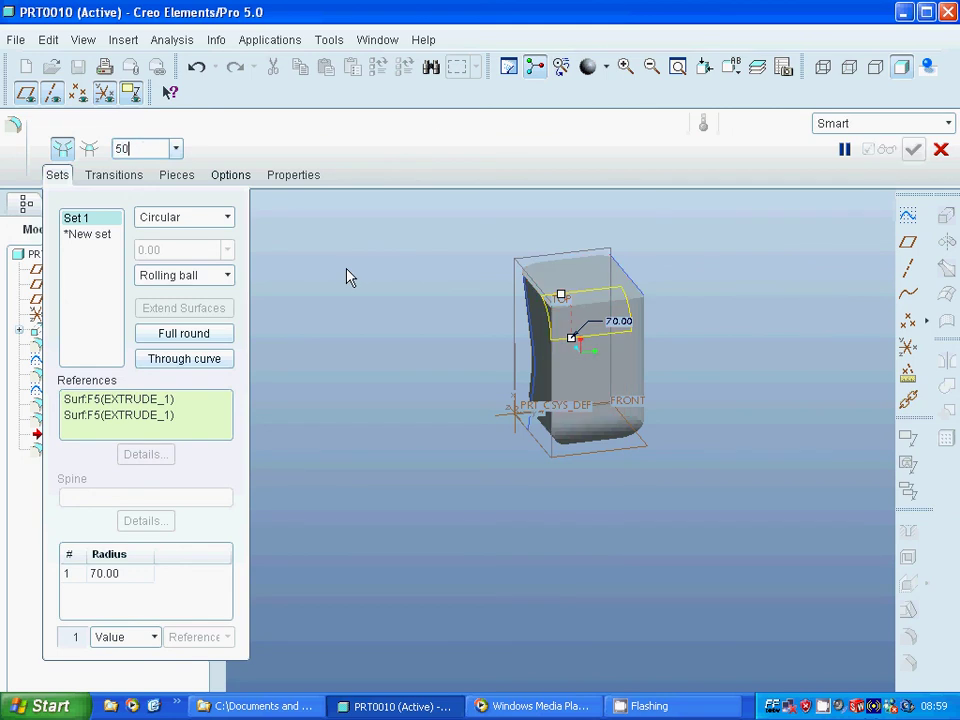
{"action": "type", "text": "0"}
{"action": "key", "text": "Return"}
{"action": "left_click", "coordinate": [914, 152]}
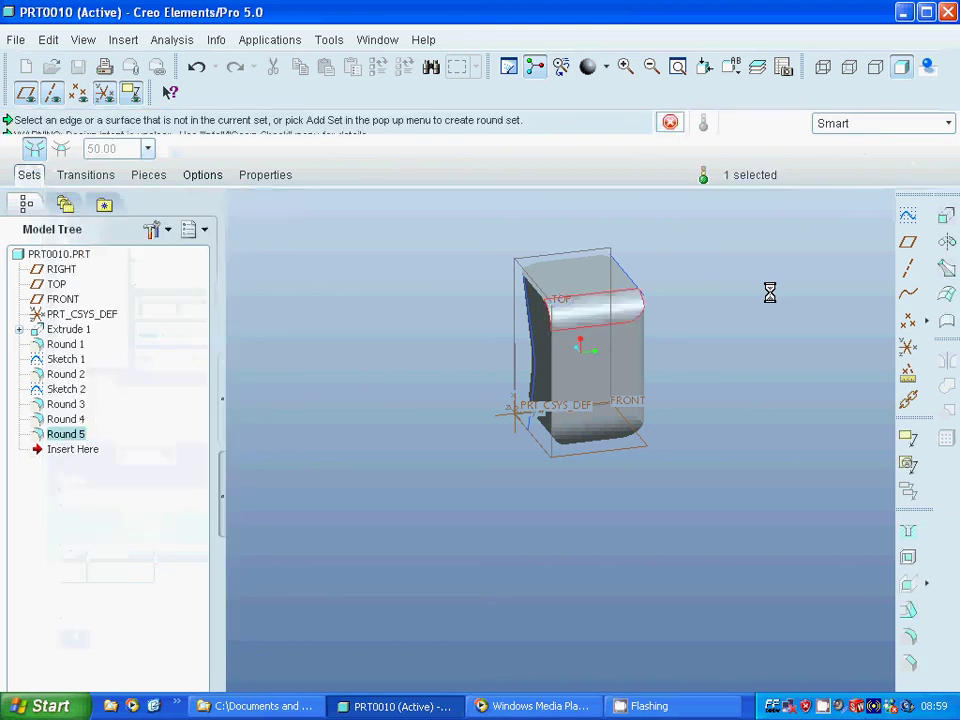
{"action": "left_click", "coordinate": [731, 306]}
{"action": "middle_click_drag", "start_coordinate": [720, 302], "coordinate": [675, 336]}
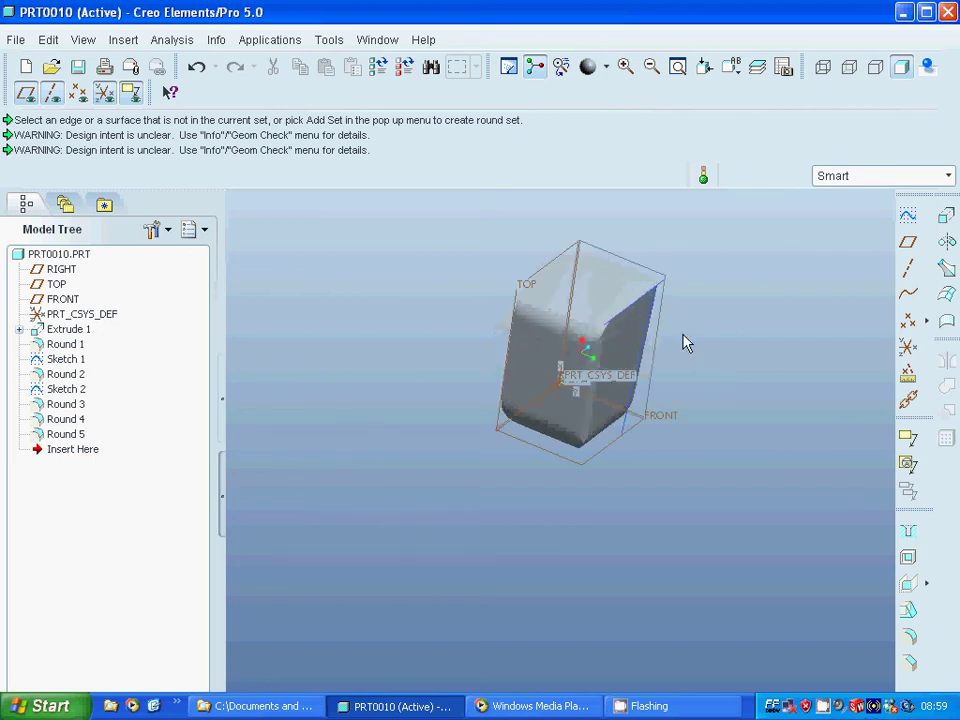